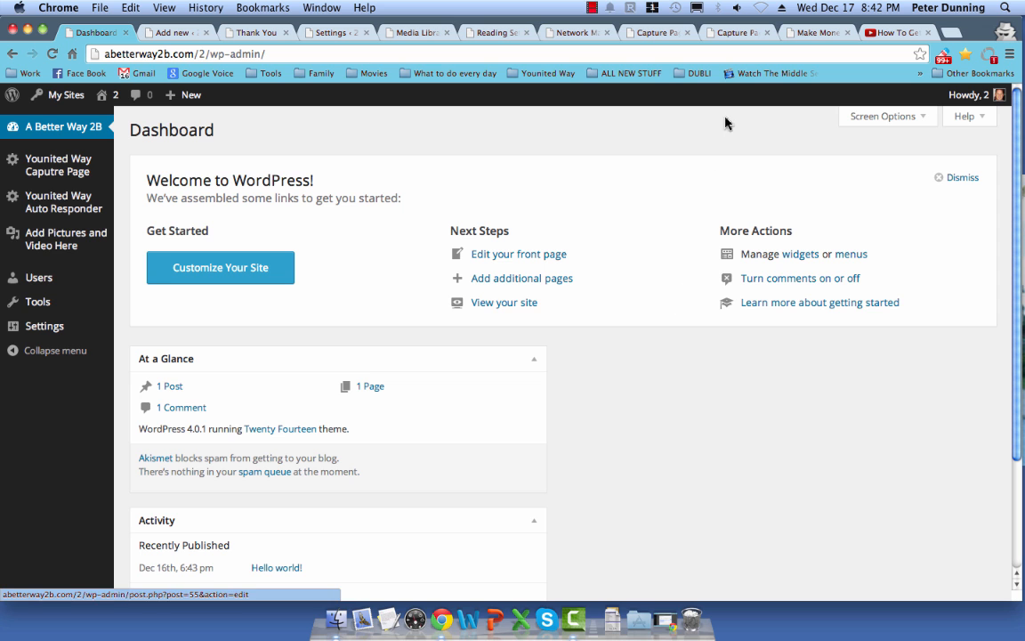
Step: Look over the How To Make Money From Home and Capture Page System Pro pages
click(810, 33)
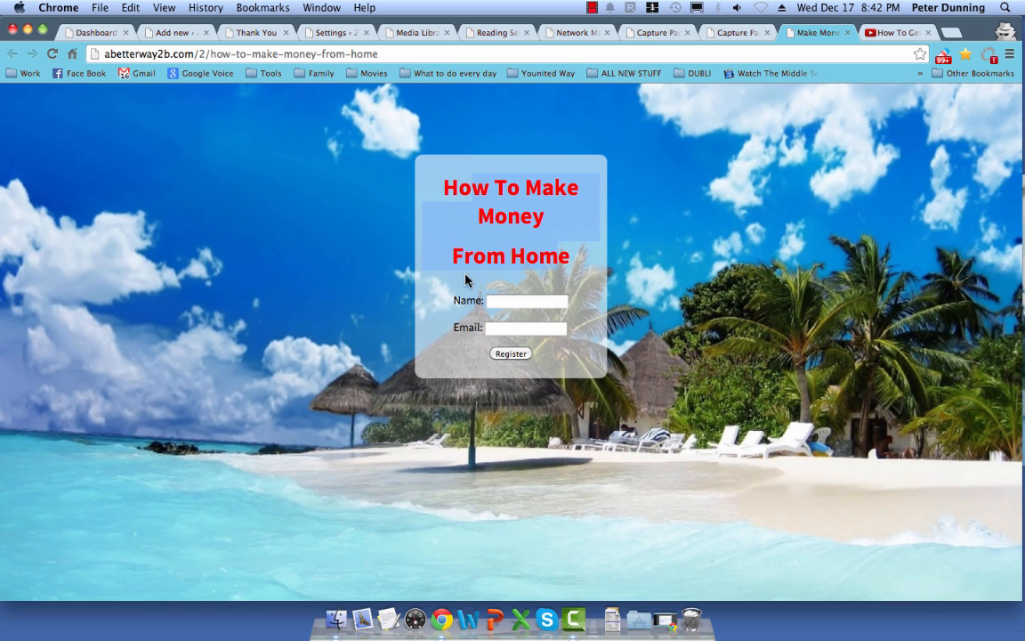
click(722, 37)
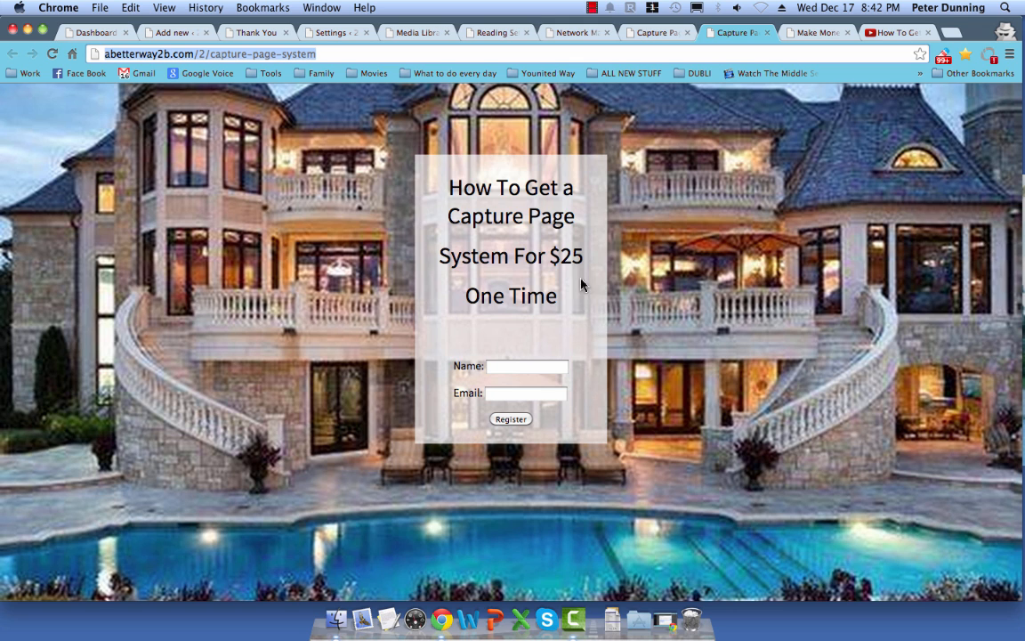
click(640, 40)
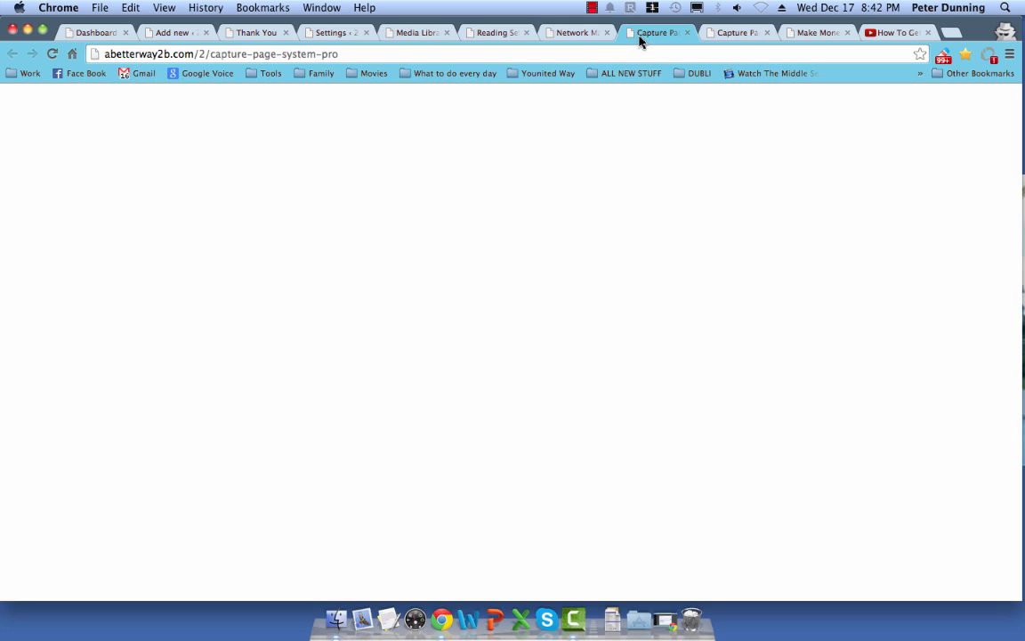
Step: Select and deselect the Capture Page System Pro heading, then view the network marketing tips page
click(657, 324)
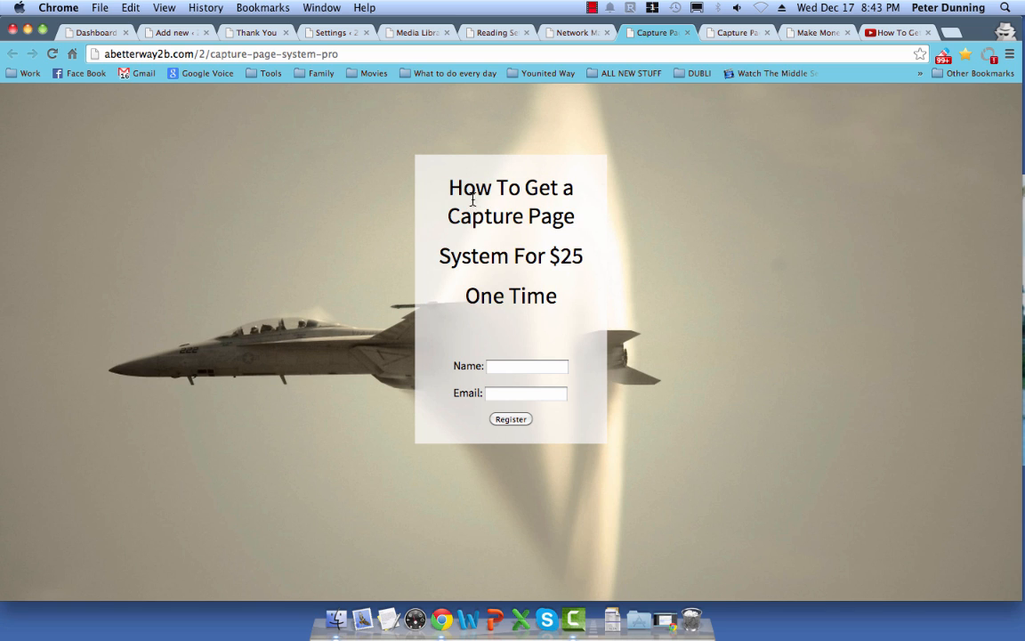
drag(473, 200, 549, 298)
click(573, 302)
click(570, 36)
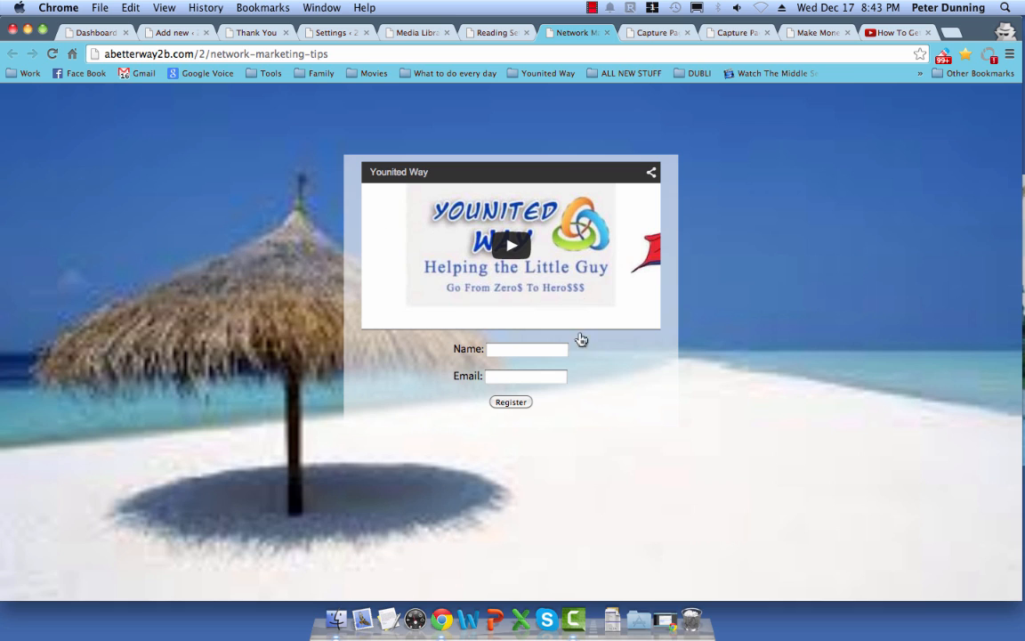
Step: Play and pause the Younited Way video, then view the $25 sacramento capture page
click(499, 239)
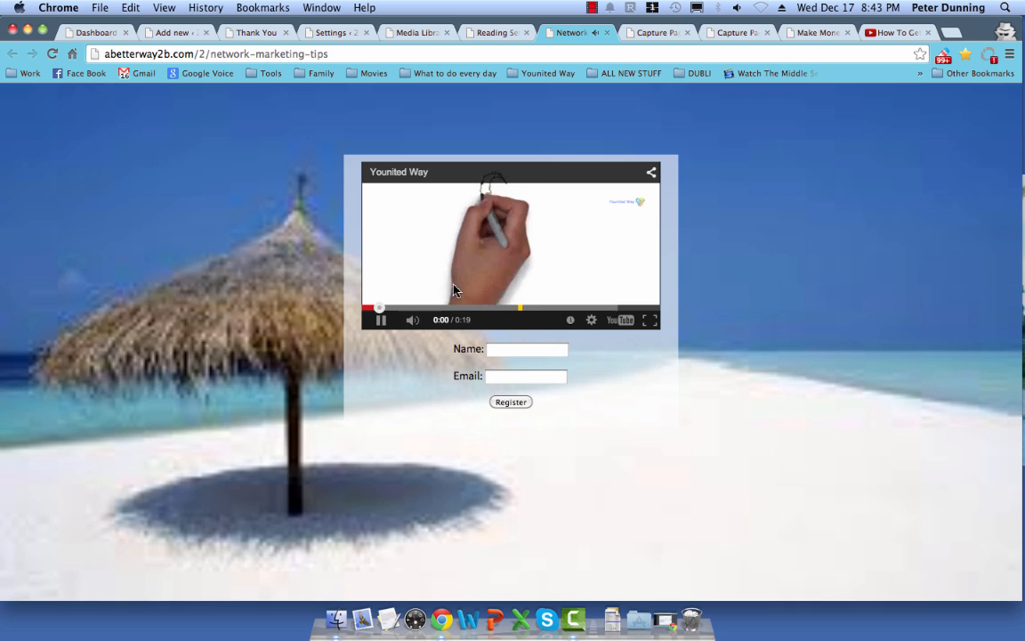
click(382, 321)
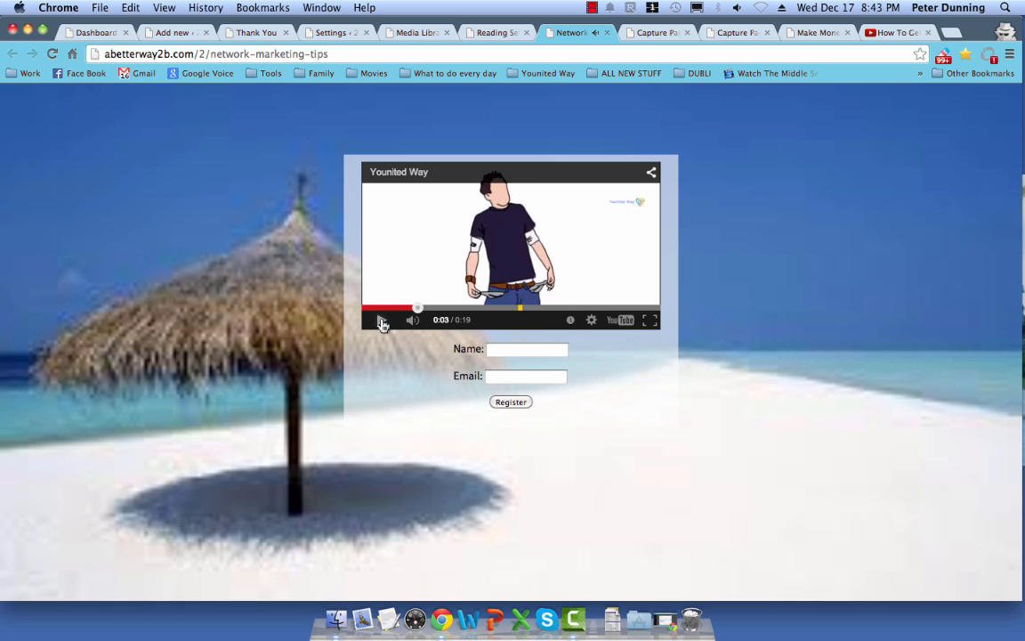
click(497, 34)
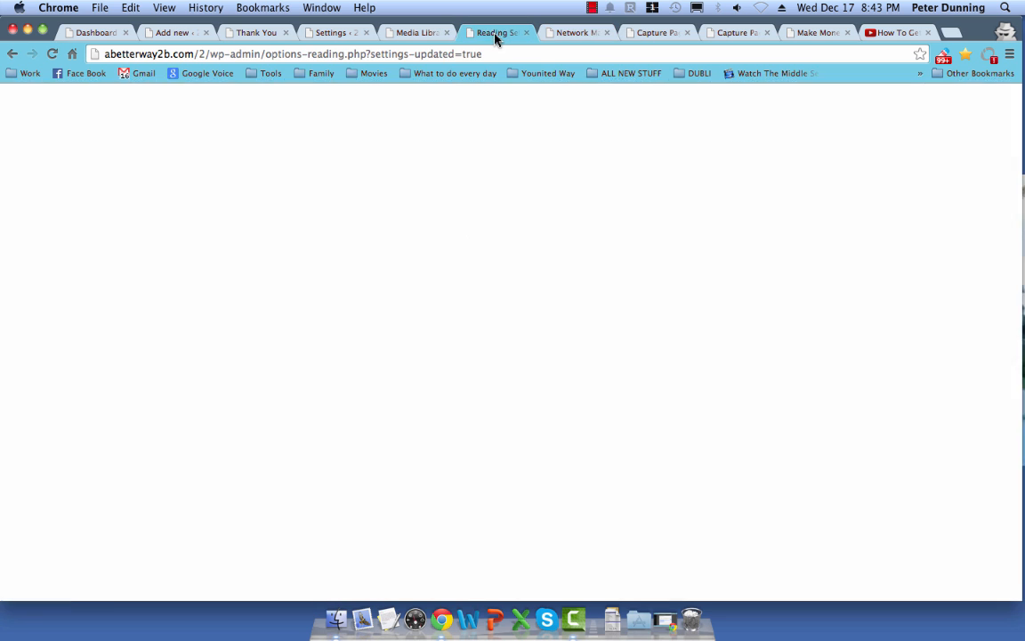
click(238, 35)
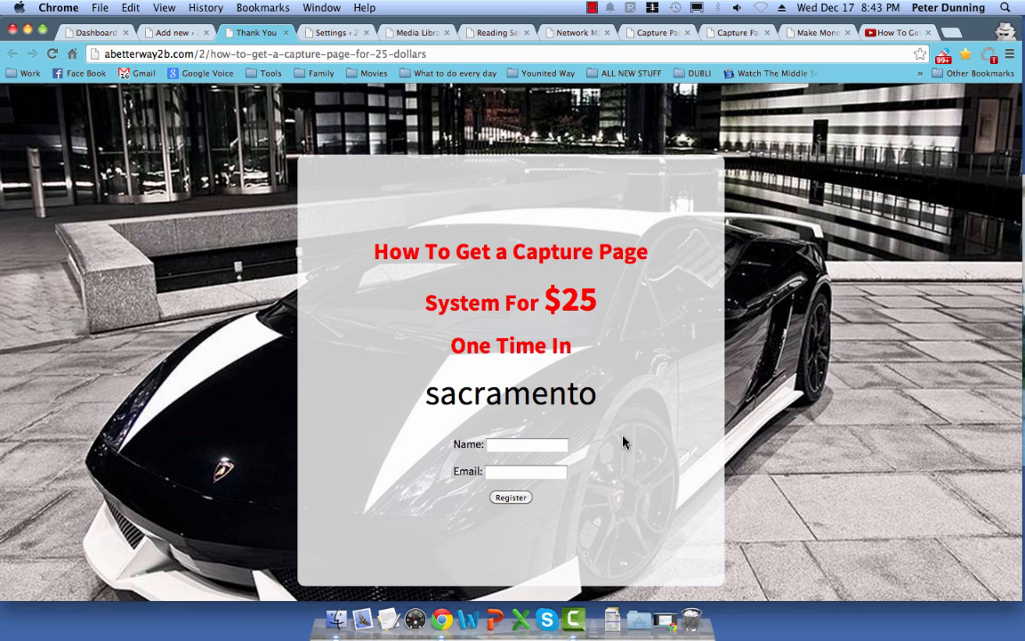
Step: Highlight and clear the word 'sacramento', then return to the WordPress Dashboard
drag(436, 394, 606, 404)
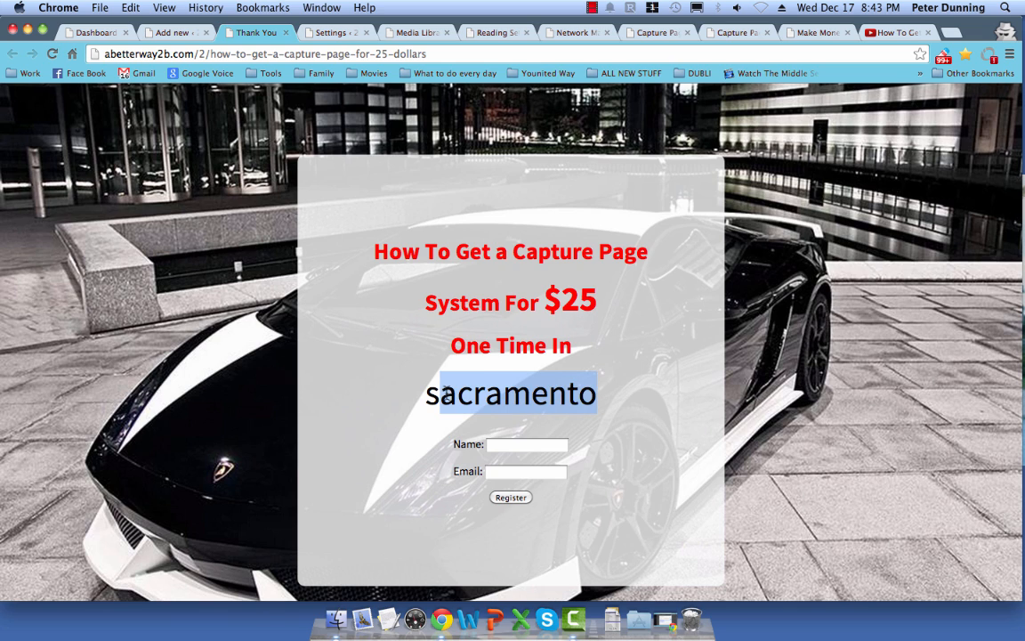
click(439, 393)
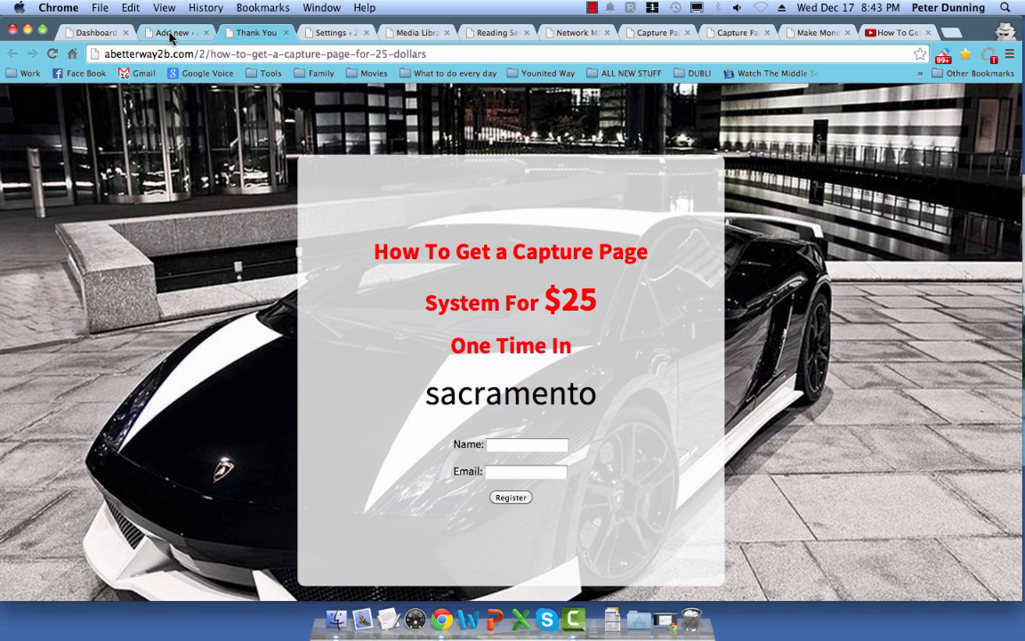
click(93, 32)
Step: Open Users from the sidebar, then open the single administrator account's profile for editing
mouse_move(77, 162)
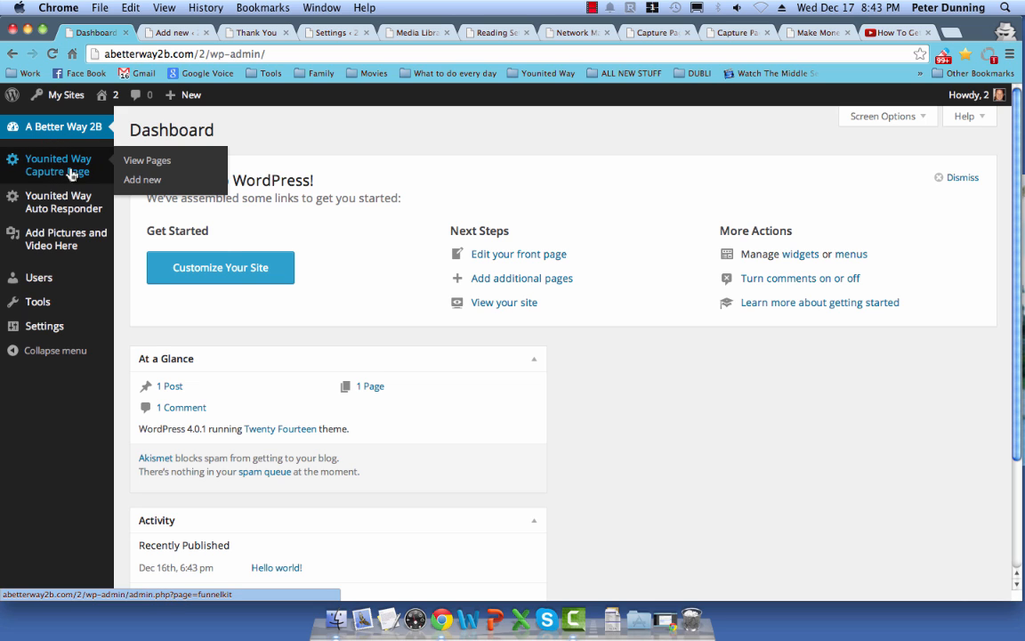
mouse_move(57, 185)
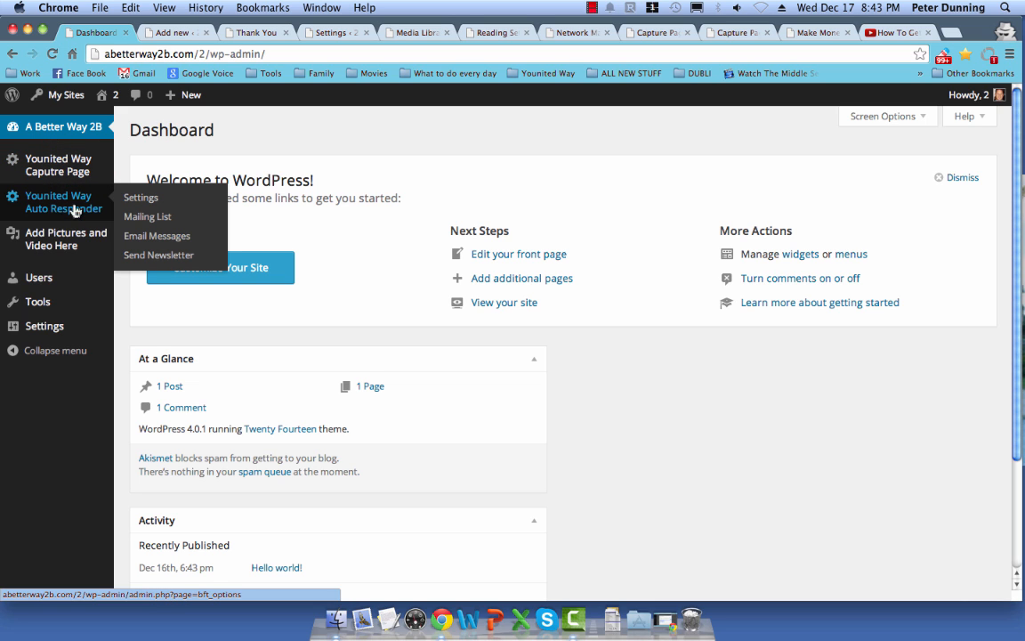
mouse_move(56, 234)
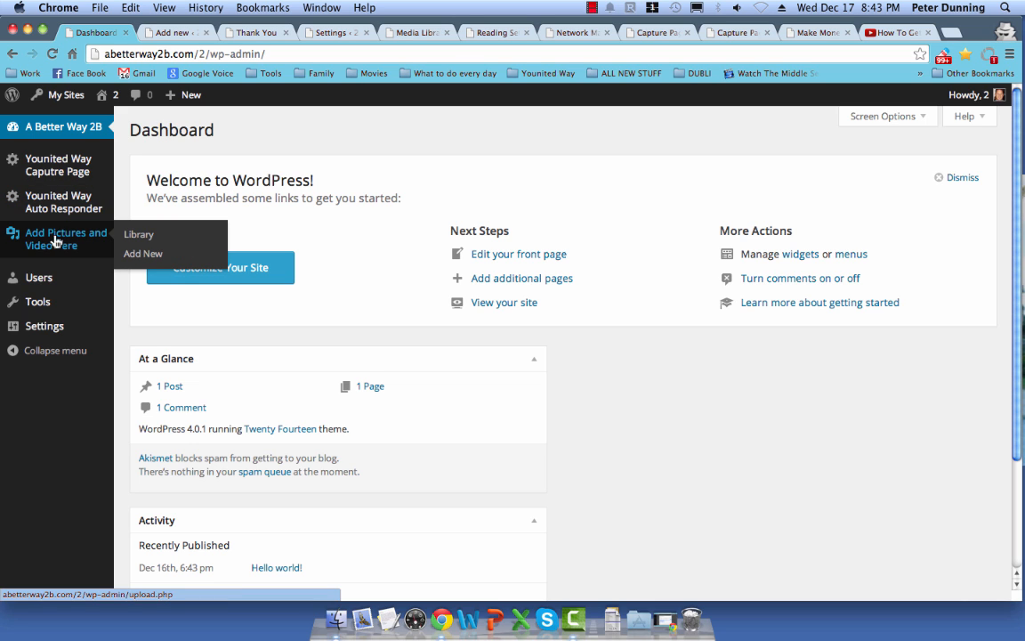
click(35, 282)
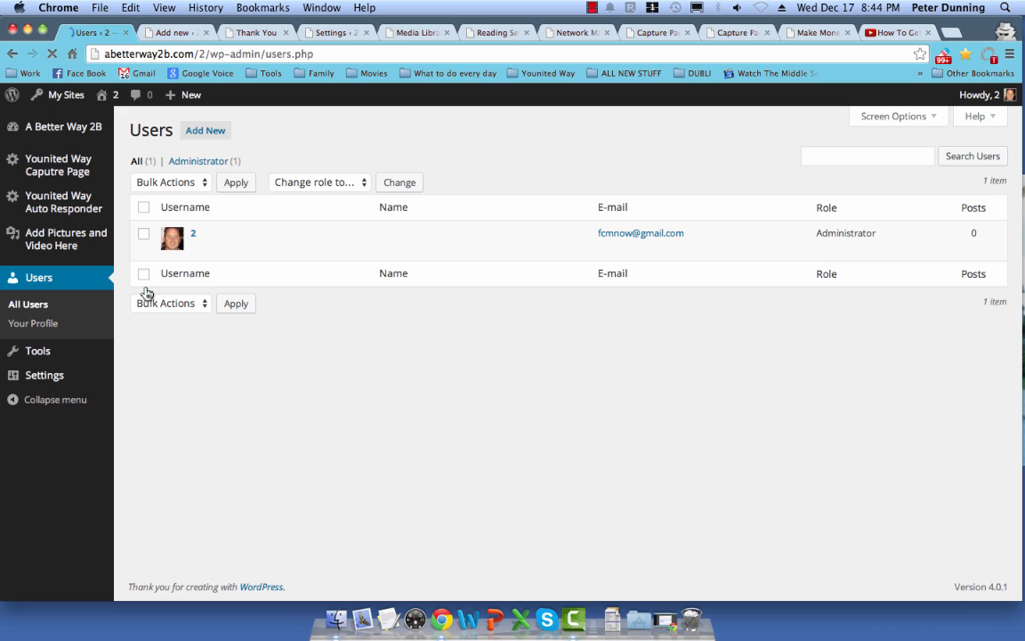
mouse_move(206, 242)
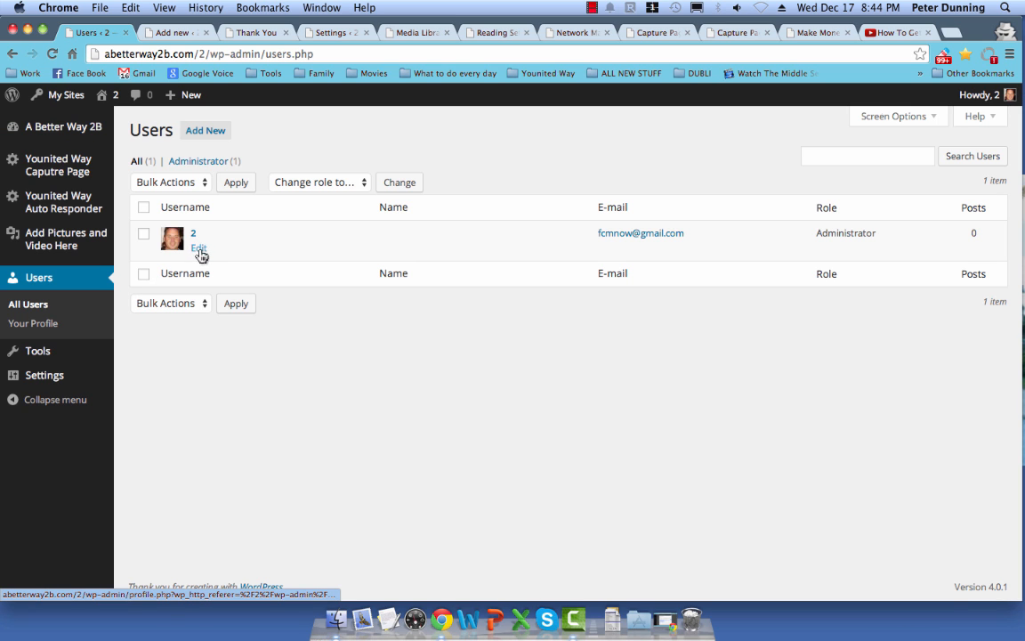
click(198, 249)
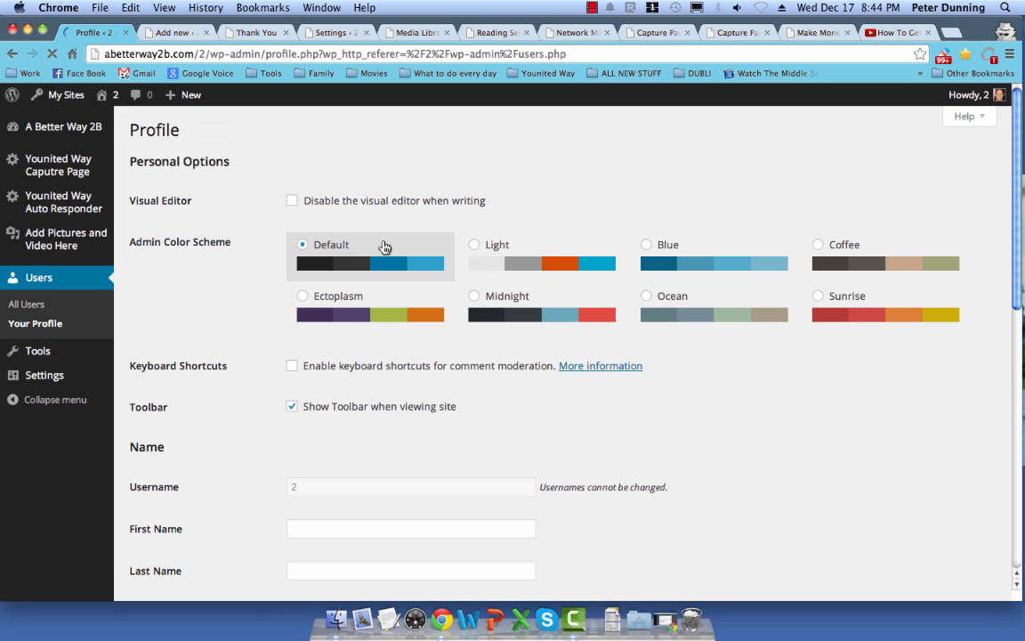
Step: Review the administrator's profile fields and the new and repeat password boxes, leaving everything unchanged
scroll(391, 429, down, 3)
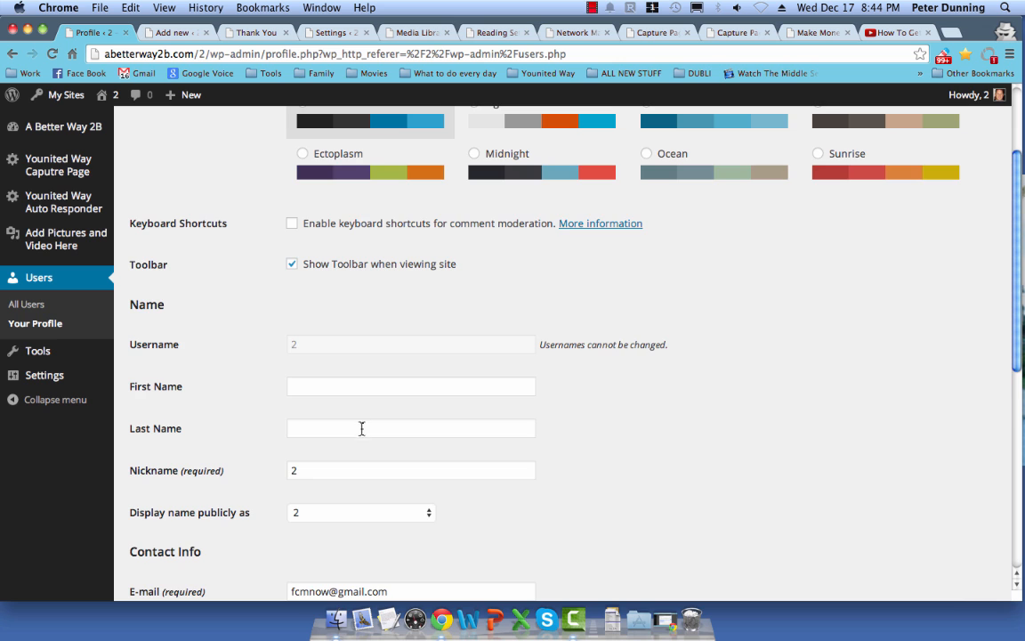
scroll(362, 429, down, 3)
scroll(358, 424, down, 2)
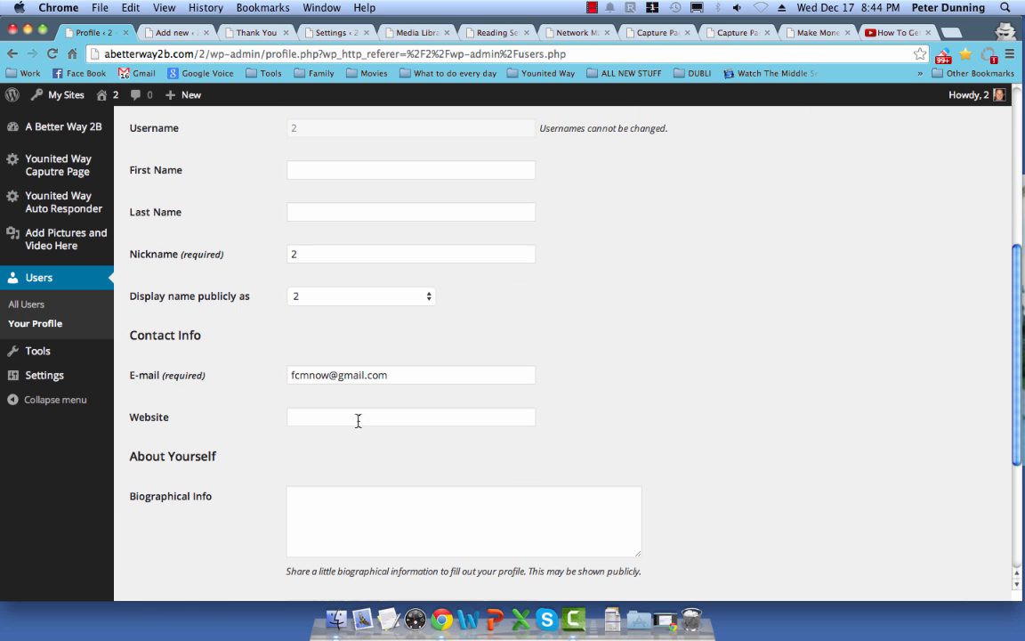
drag(301, 376, 414, 403)
scroll(392, 427, down, 5)
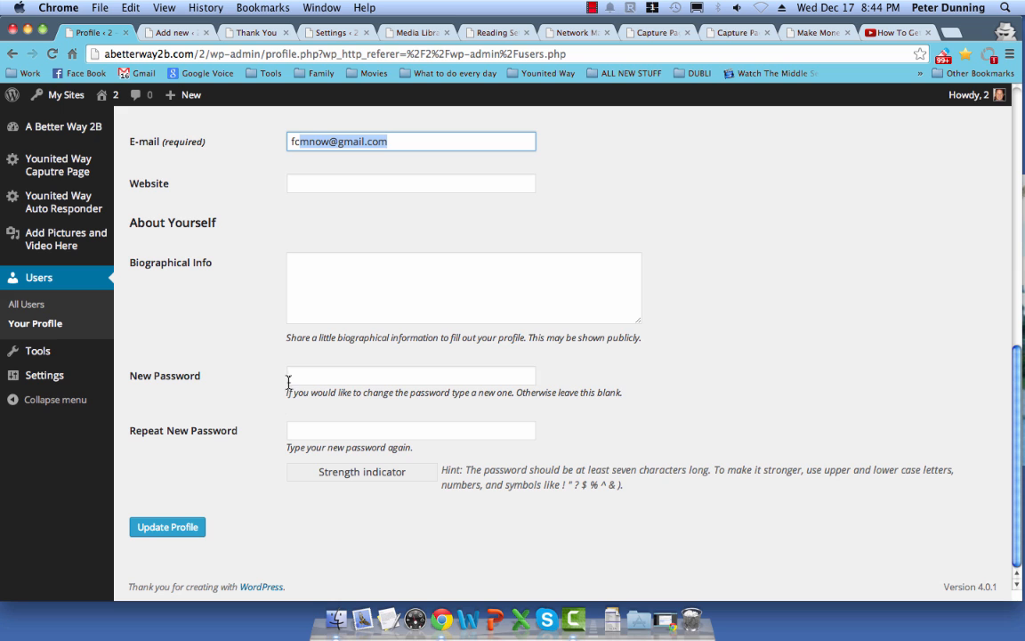
click(315, 376)
click(303, 433)
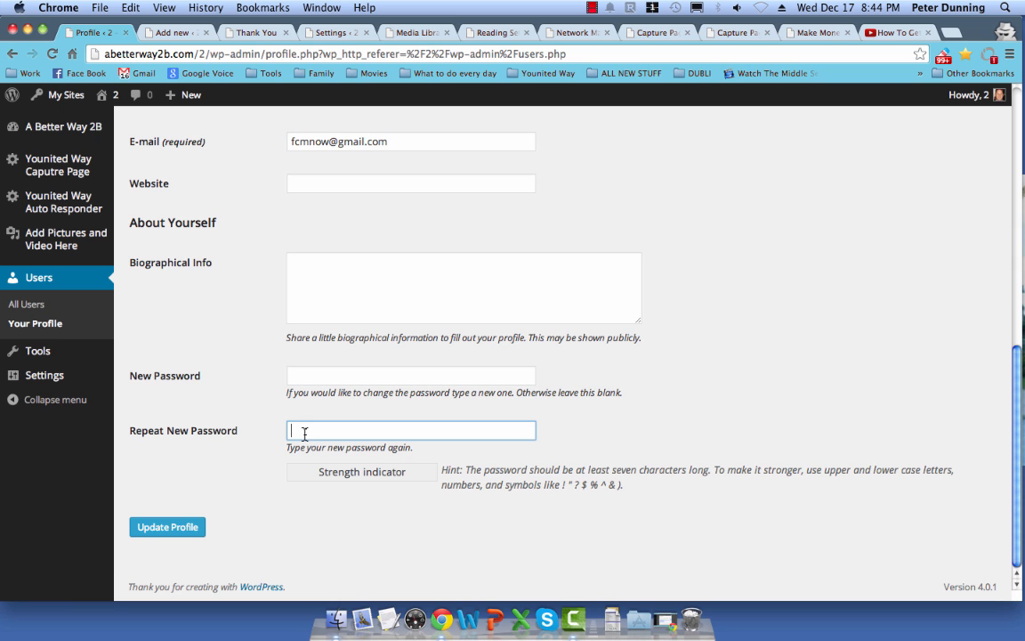
scroll(263, 411, up, 10)
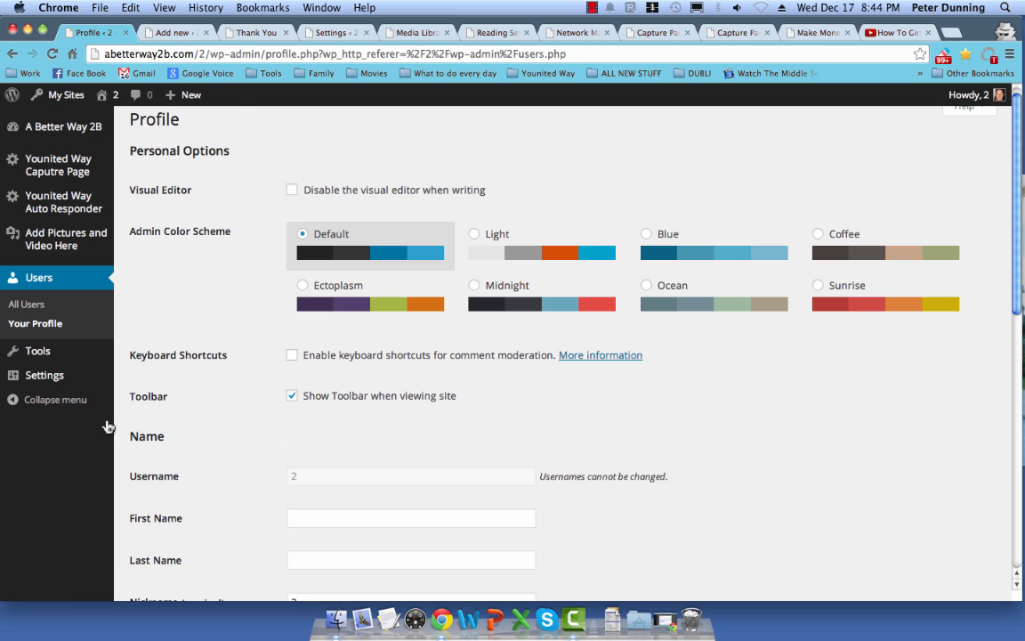
mouse_move(49, 360)
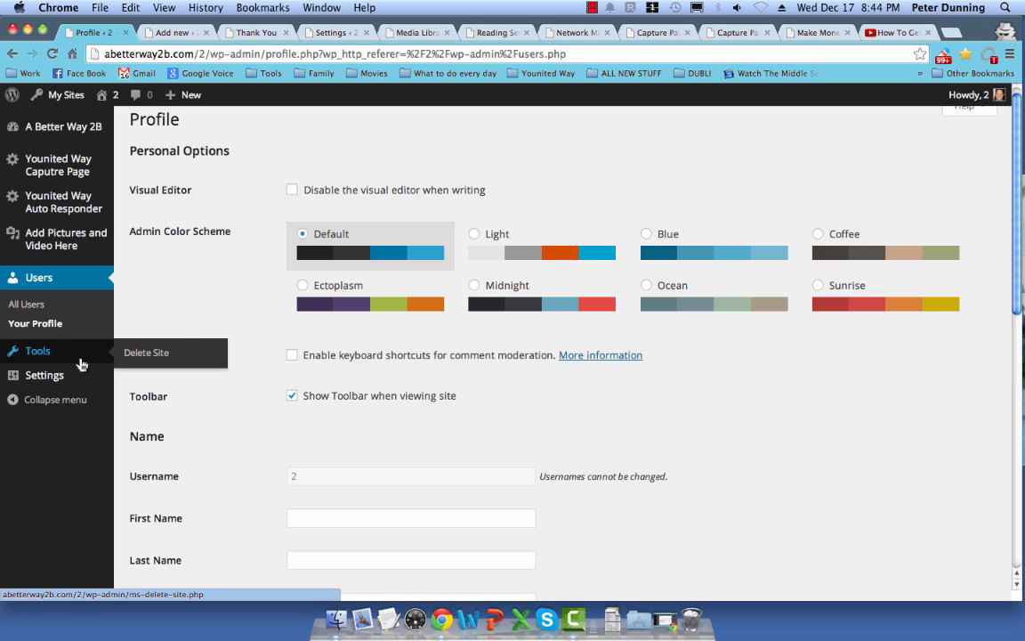
Step: Set the Reading Settings static front page to 'dubli travel cash back' and save
click(38, 383)
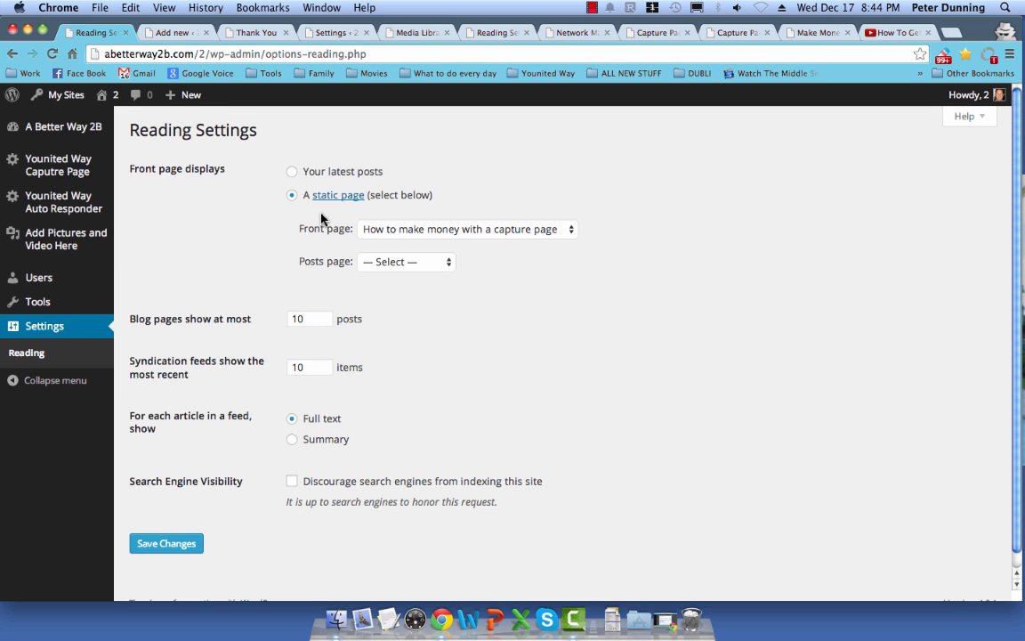
click(375, 229)
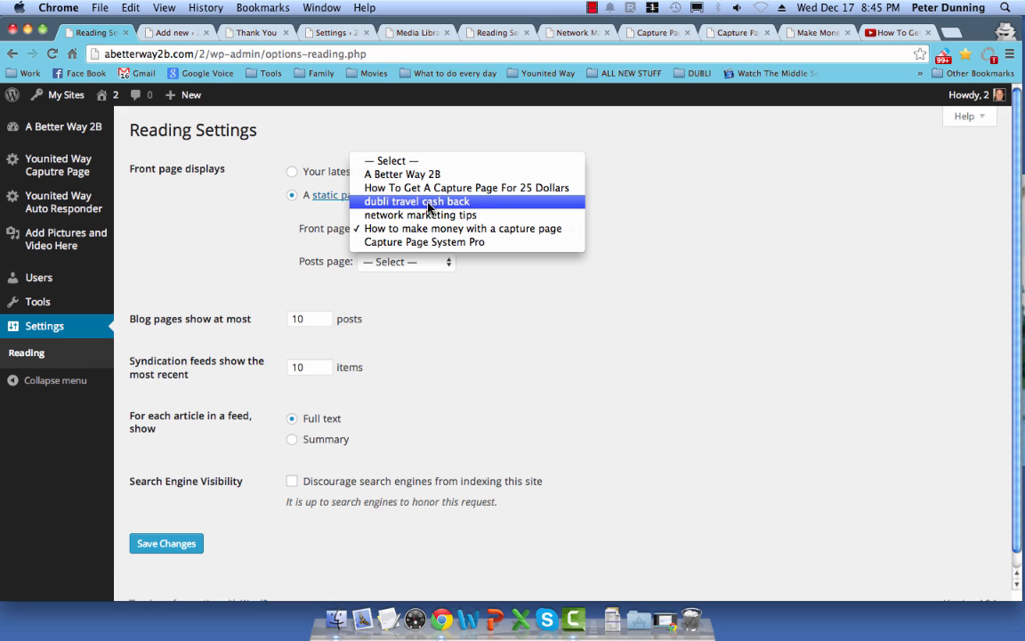
click(391, 204)
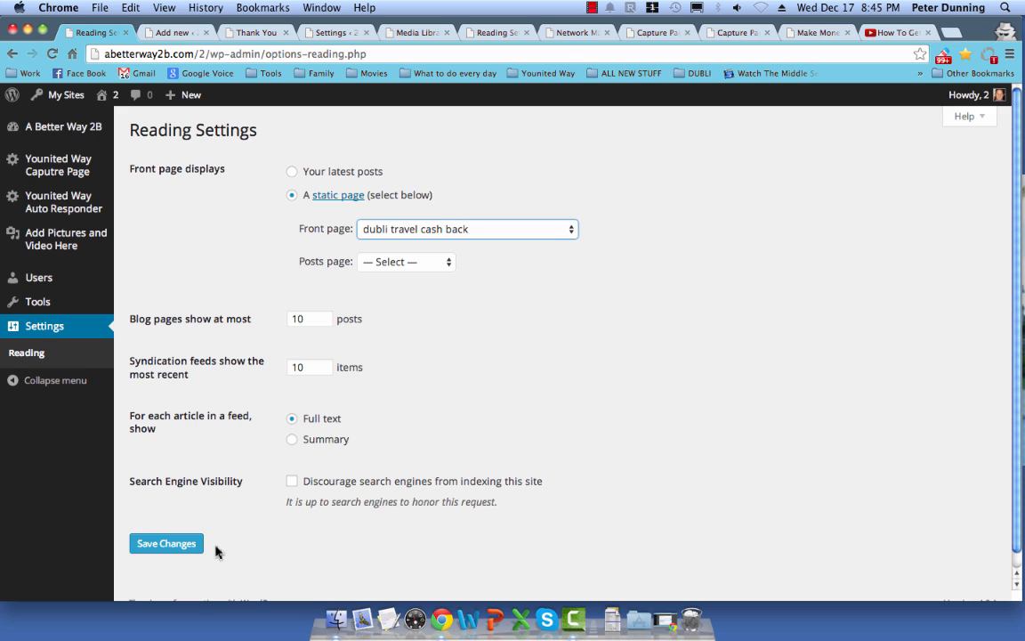
click(178, 542)
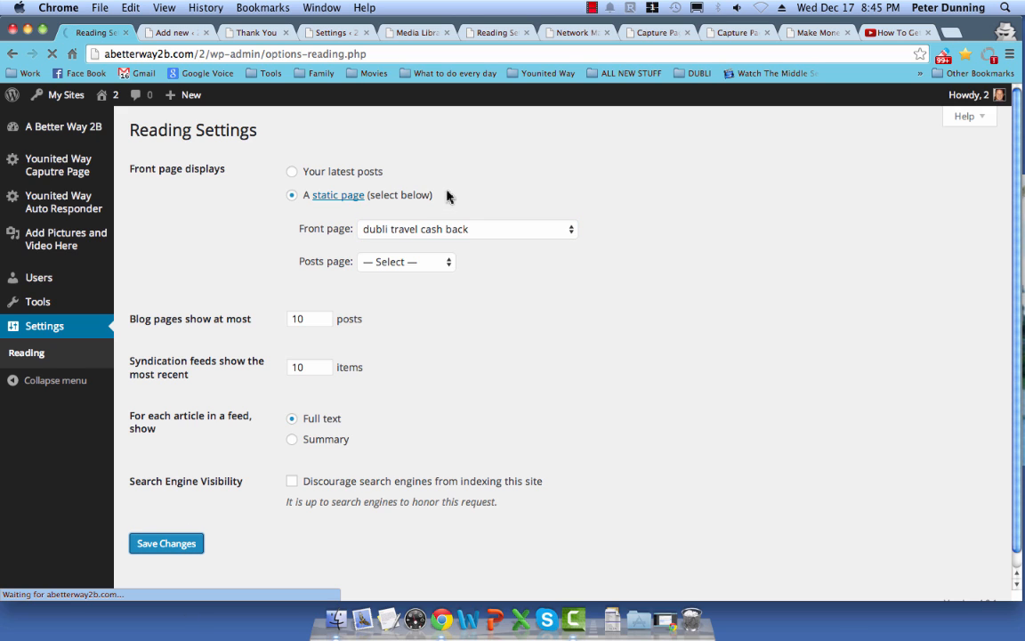
Step: Copy the site address and paste it into a new browser tab
click(197, 56)
click(198, 55)
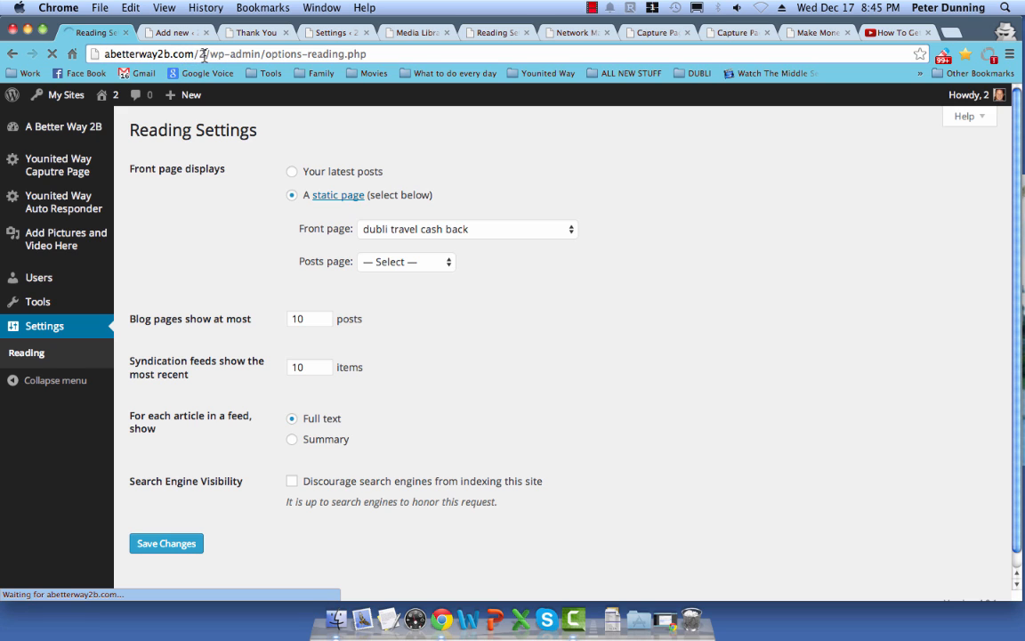
drag(204, 55, 117, 51)
click(125, 53)
drag(202, 55, 115, 51)
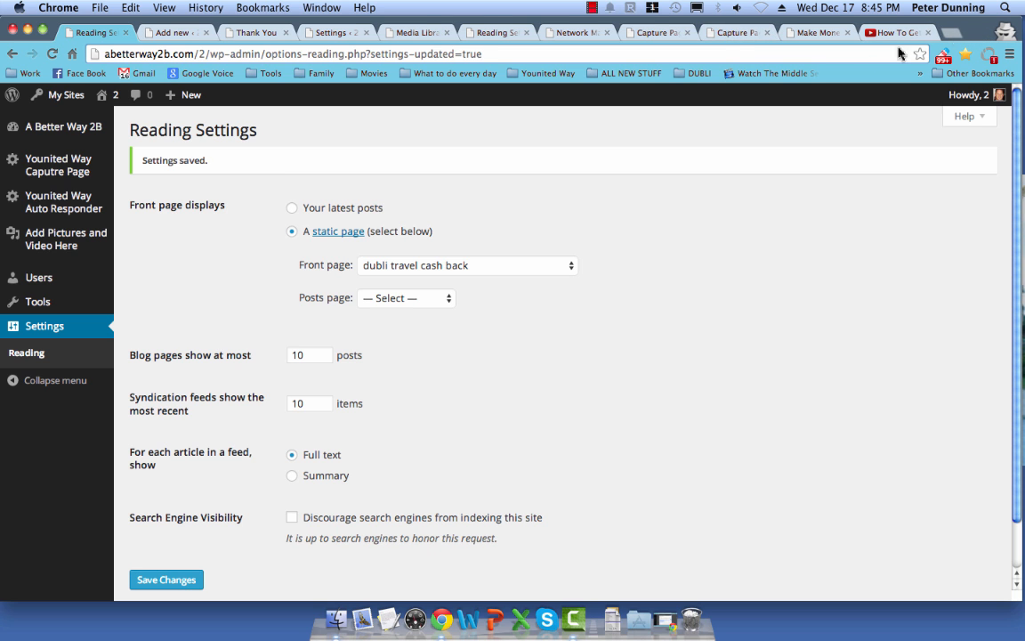
key(super+t)
text(http://abetterway2b.com/2)
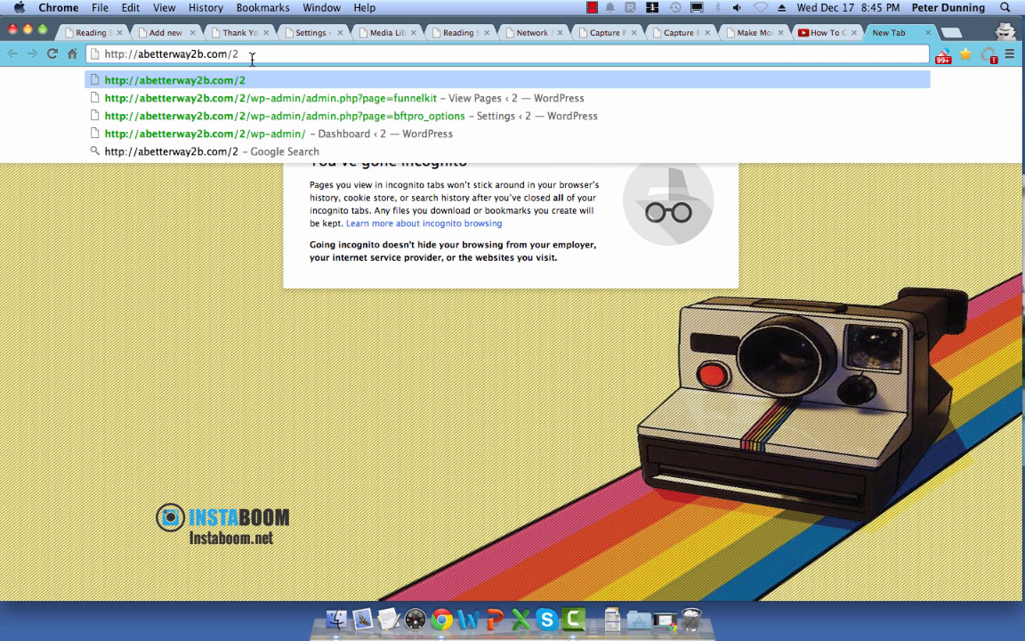
Step: Load the live home page, then switch the static front page to 'network marketing tips' and save
key(Return)
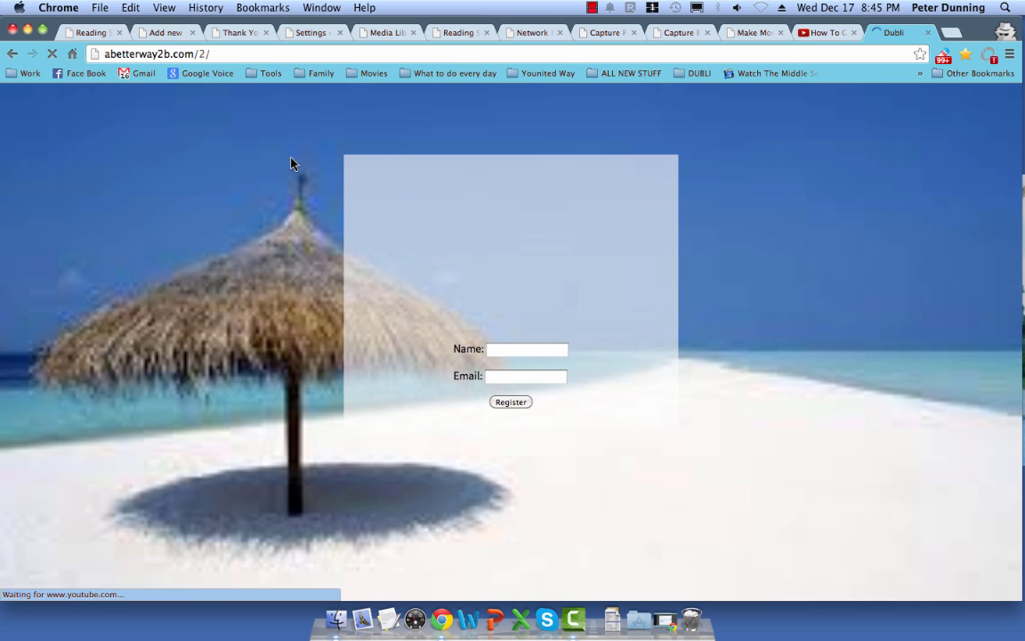
click(212, 59)
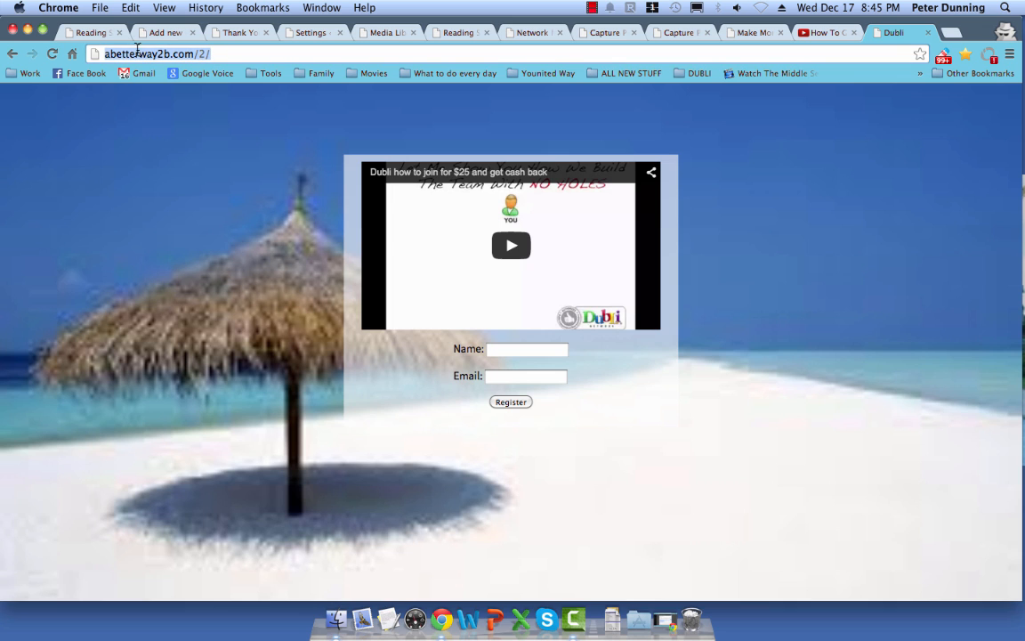
click(89, 33)
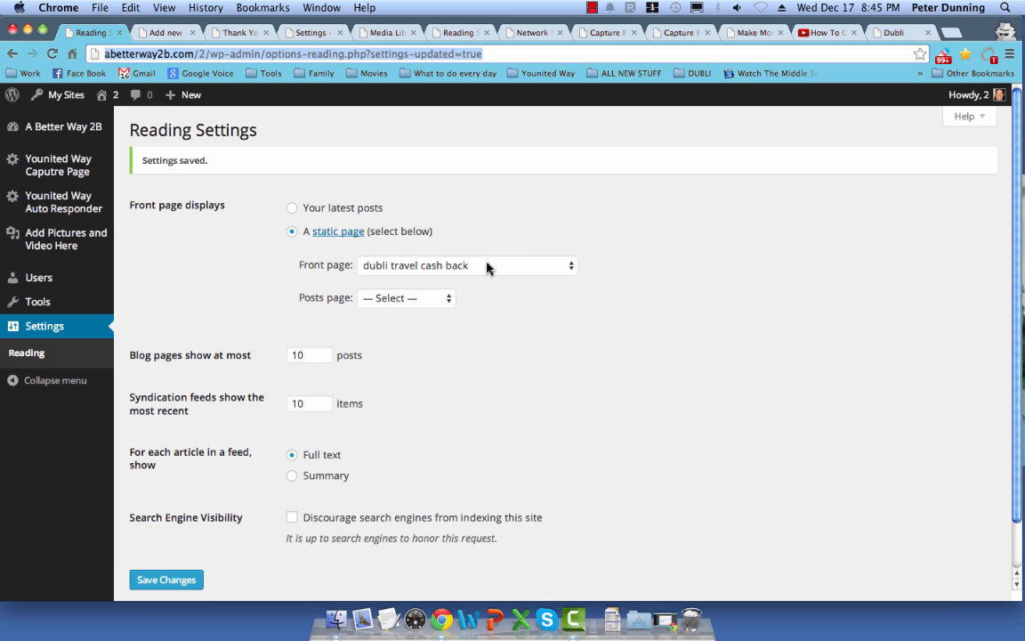
click(487, 267)
click(482, 280)
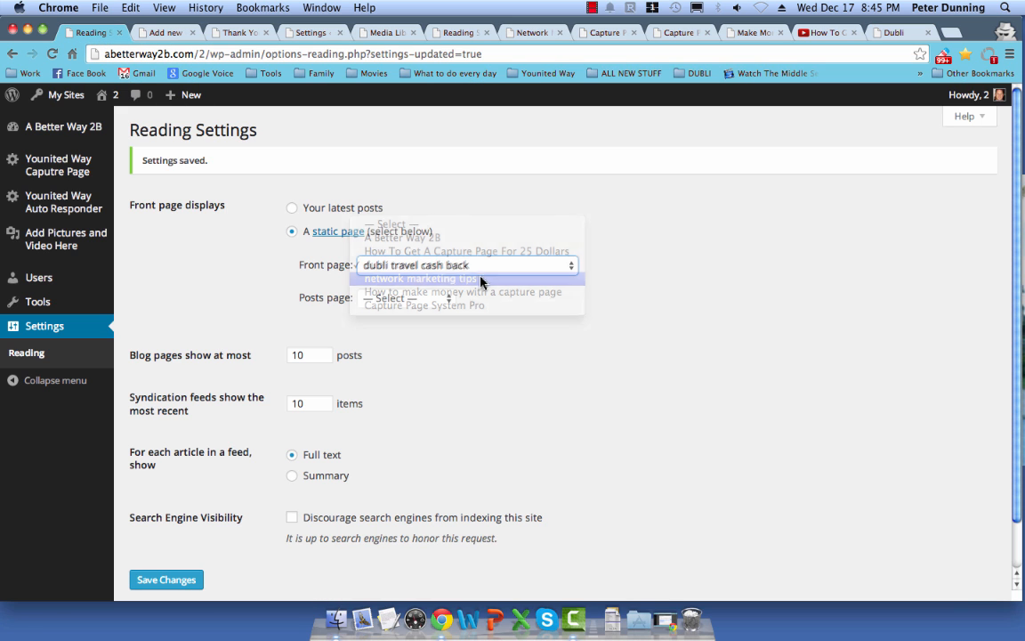
click(173, 580)
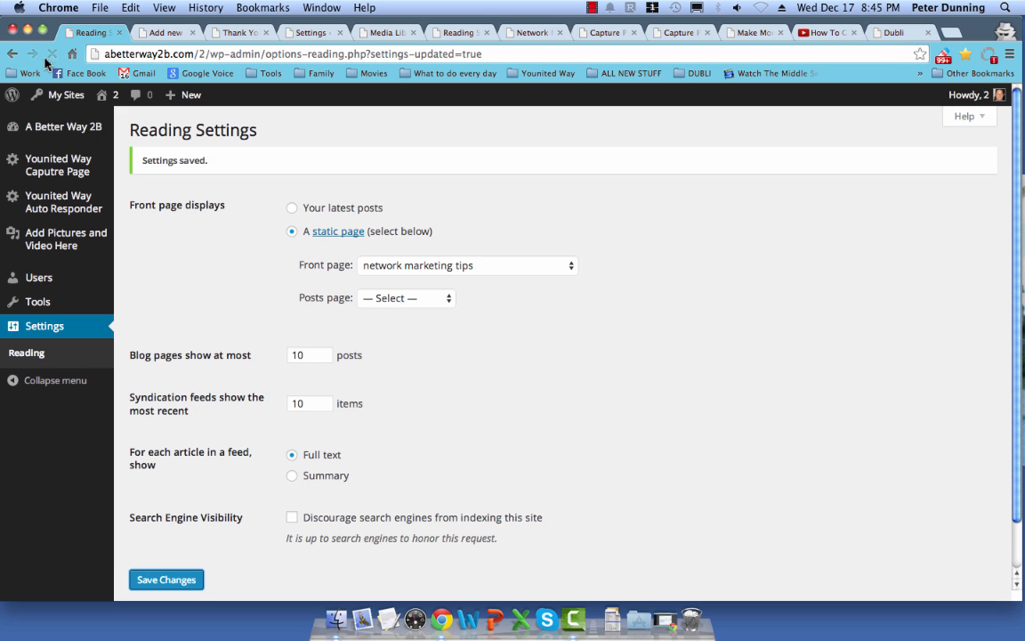
Step: Reload the live site, then set the front page to 'How To Get A Capture Page For 25 Dollars' and save
click(913, 29)
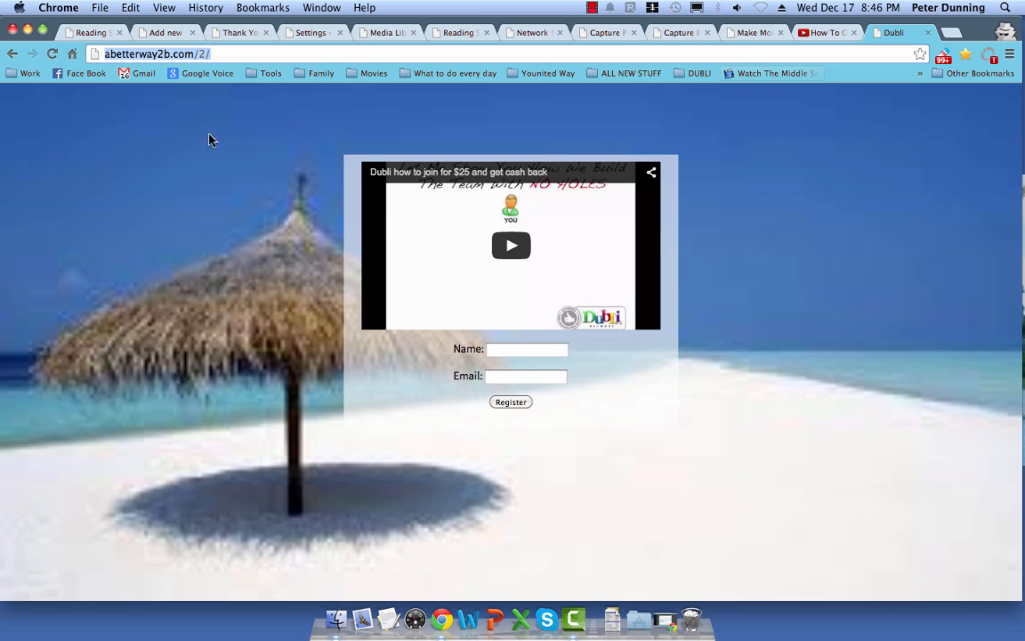
click(53, 53)
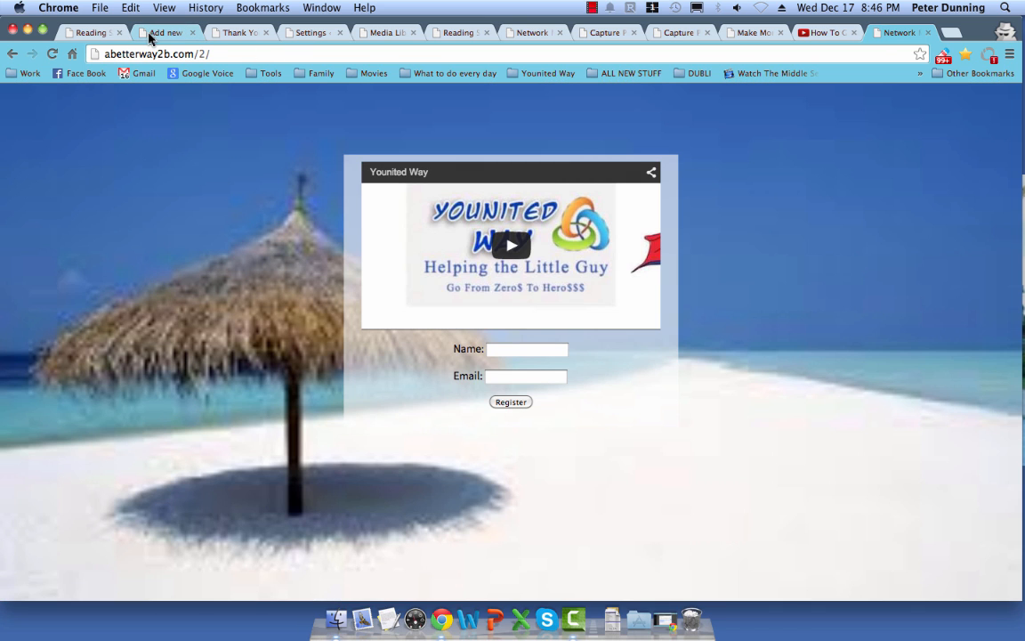
click(103, 34)
click(452, 267)
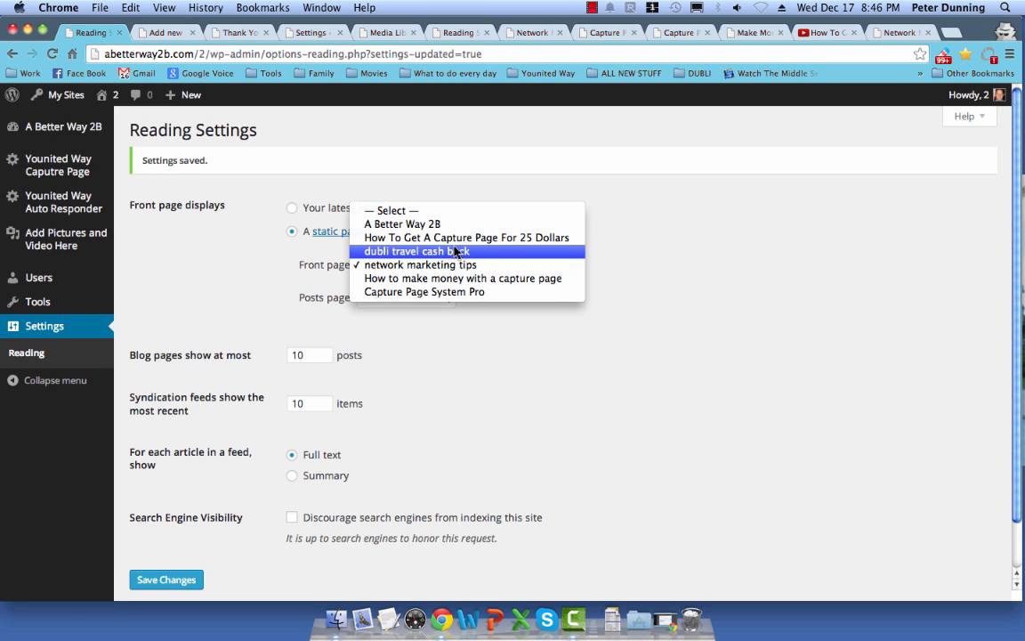
click(449, 237)
click(185, 578)
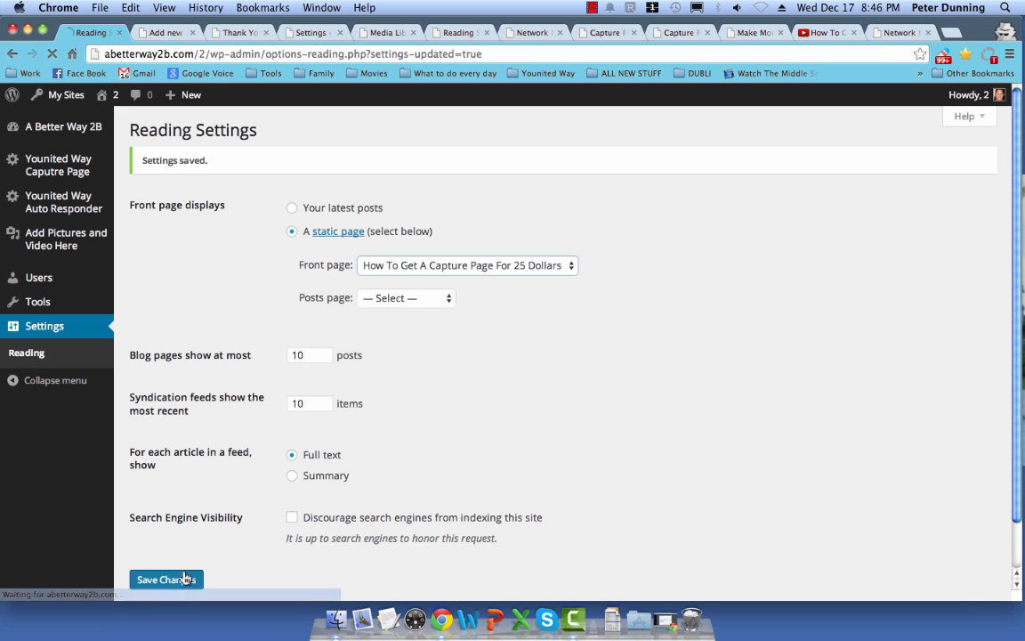
Step: Reload the live site to confirm the $25 capture page with car background is the home page
click(881, 40)
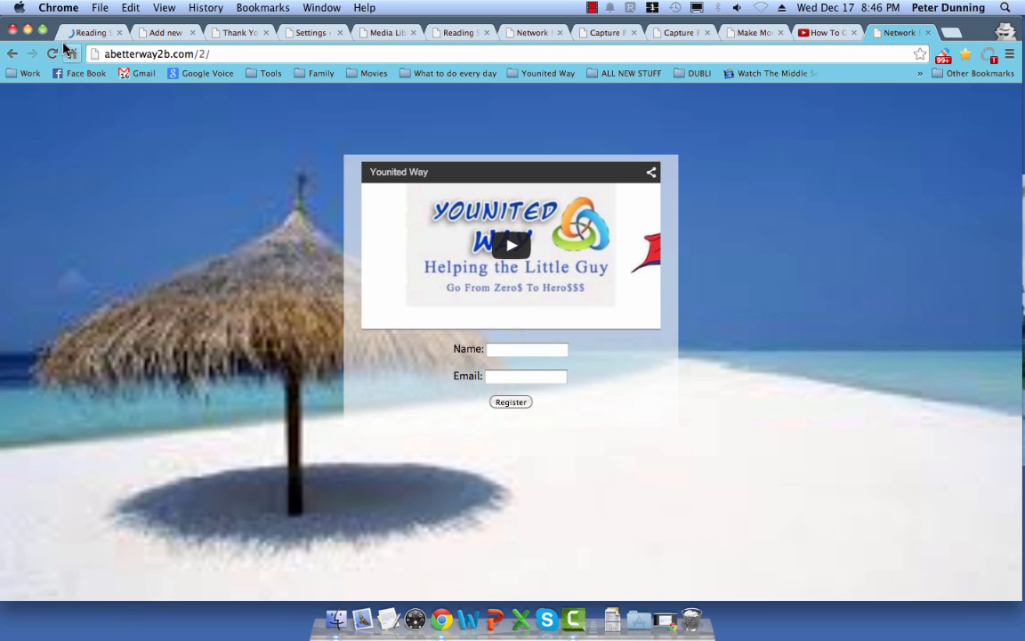
click(52, 53)
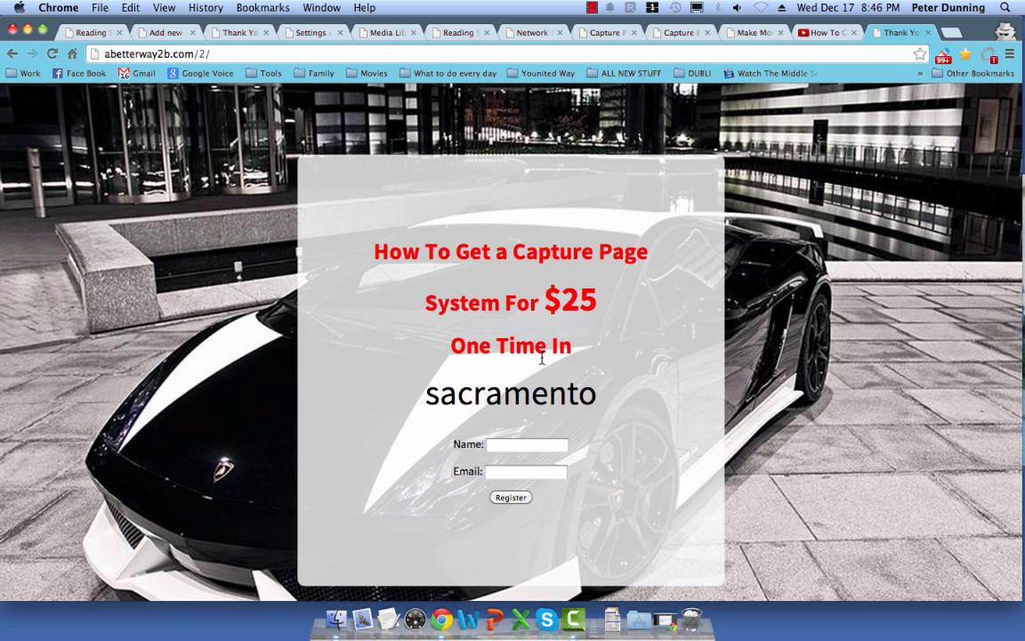
click(196, 51)
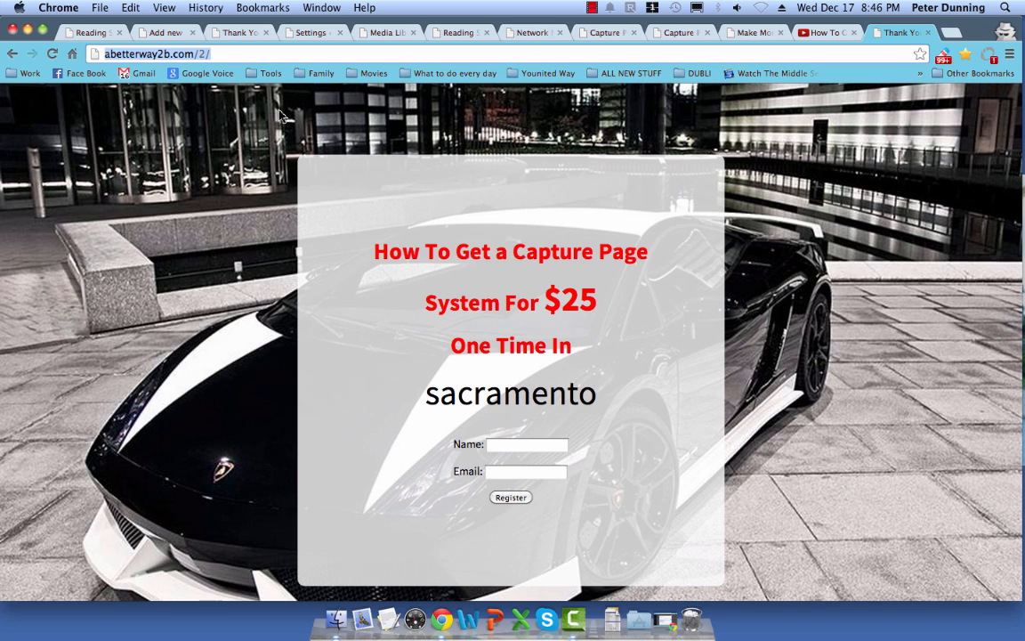
click(157, 33)
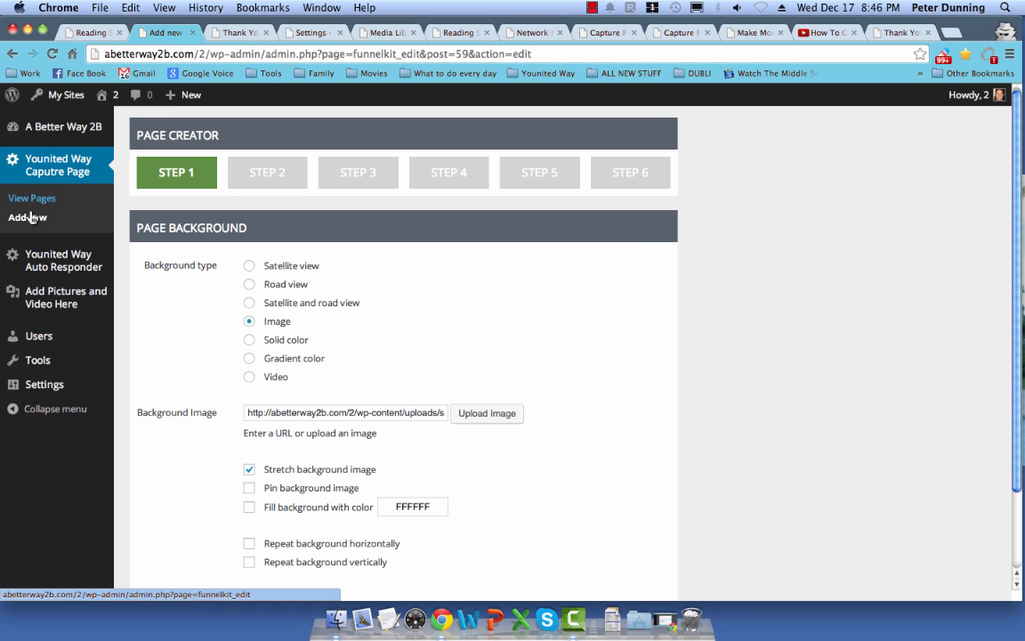
Step: Open View Pages under Younited Way Caputre Page and scroll through the ten created capture pages
click(32, 201)
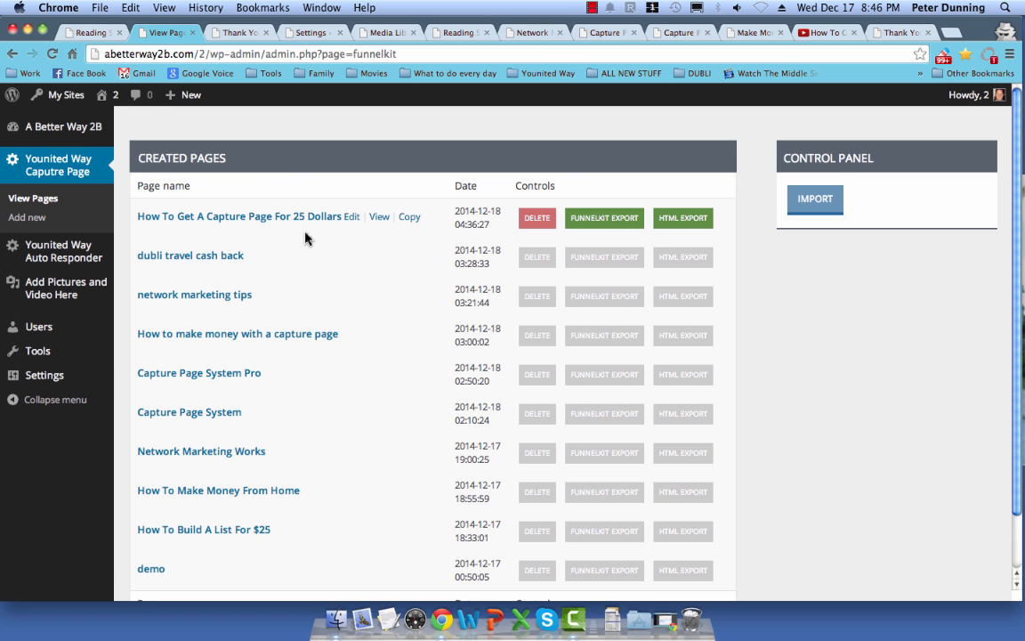
scroll(305, 240, down, 1)
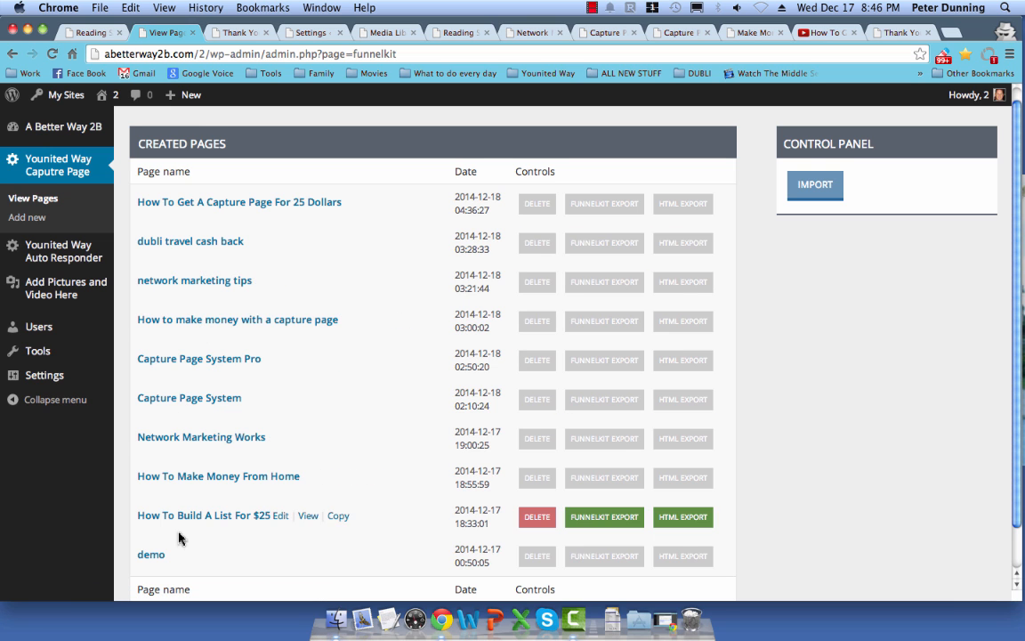
scroll(152, 551, down, 3)
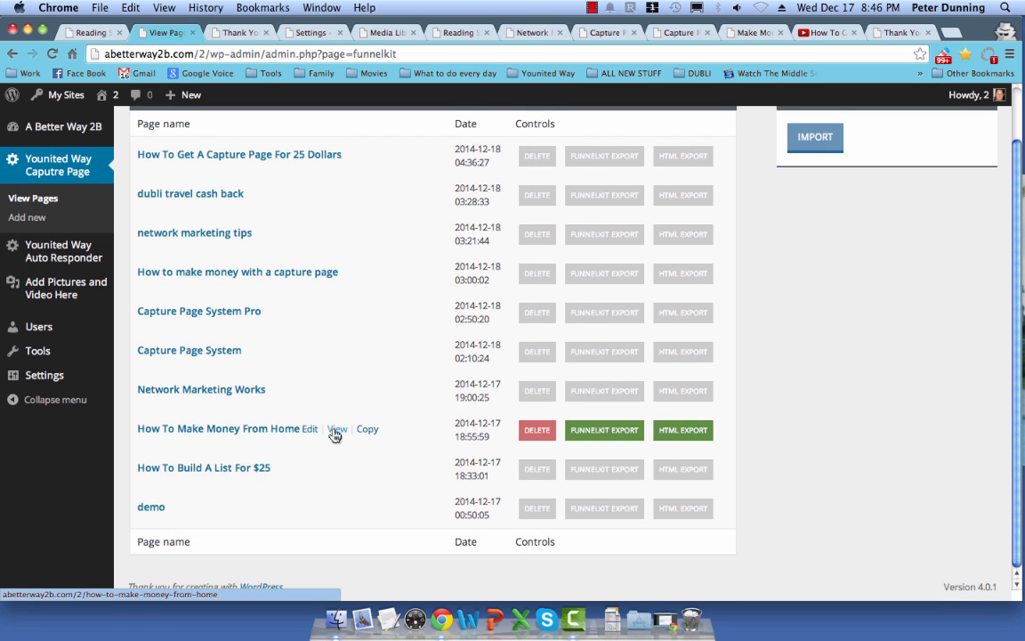
scroll(337, 432, up, 4)
scroll(336, 432, down, 1)
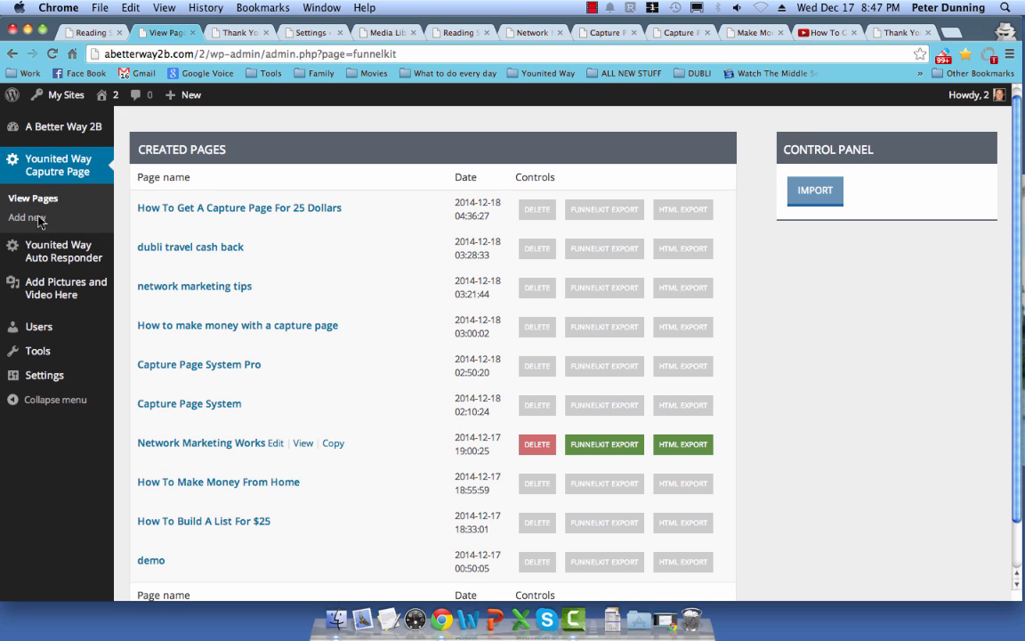
scroll(121, 221, down, 2)
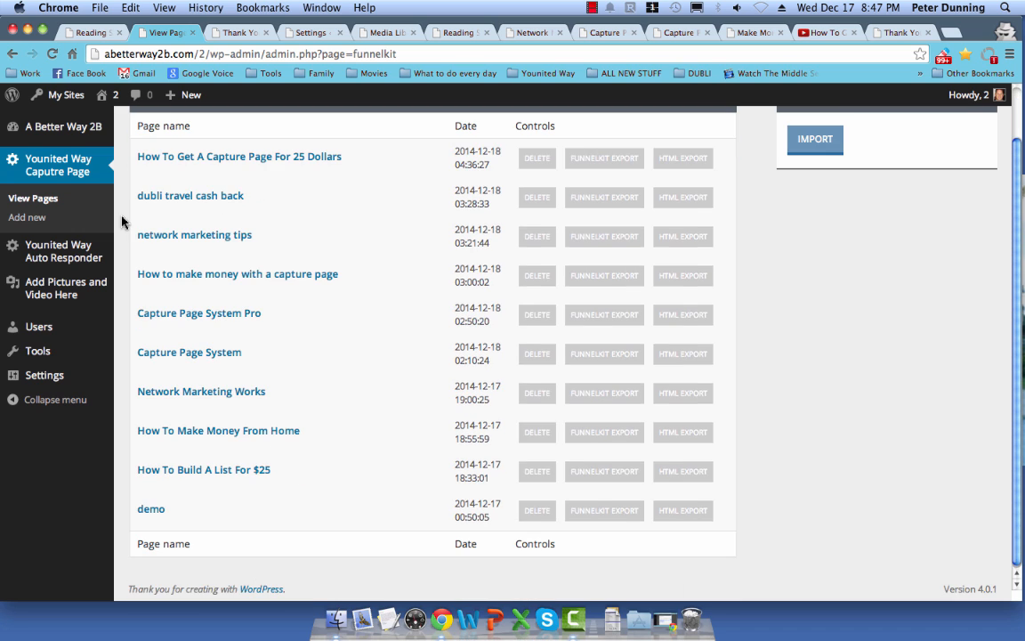
Step: Start a new capture page, close the extra Reading, Media Library and Settings tabs, and choose an Image background
click(27, 218)
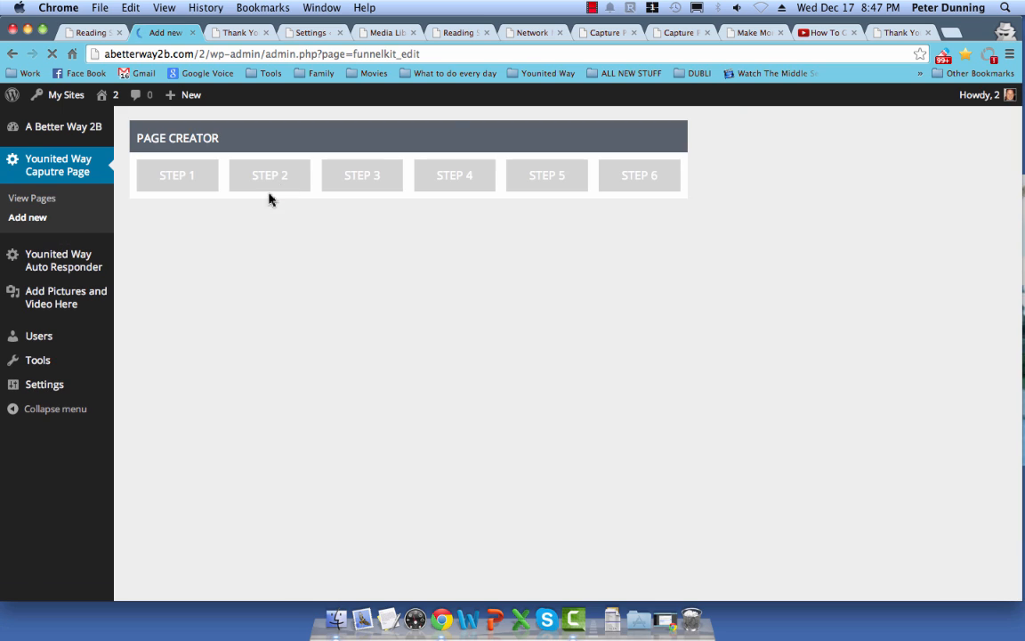
click(486, 33)
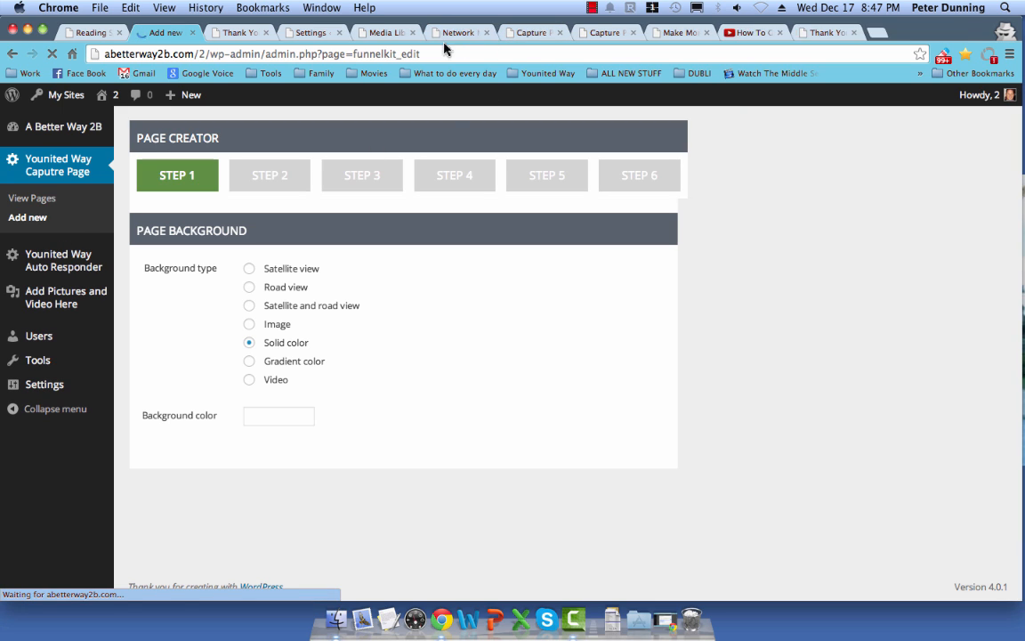
click(447, 33)
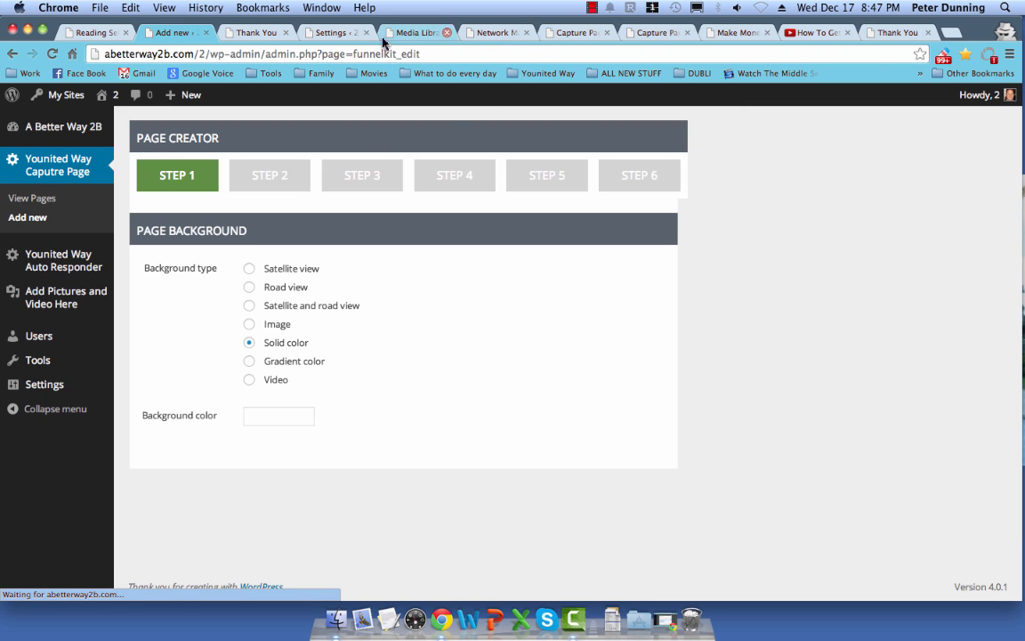
click(365, 33)
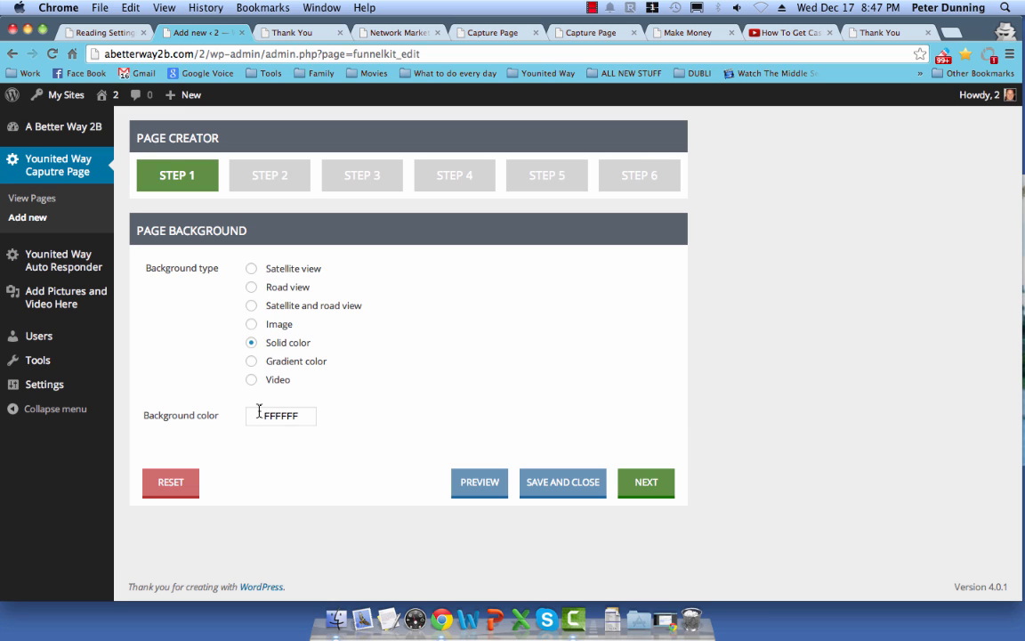
click(275, 331)
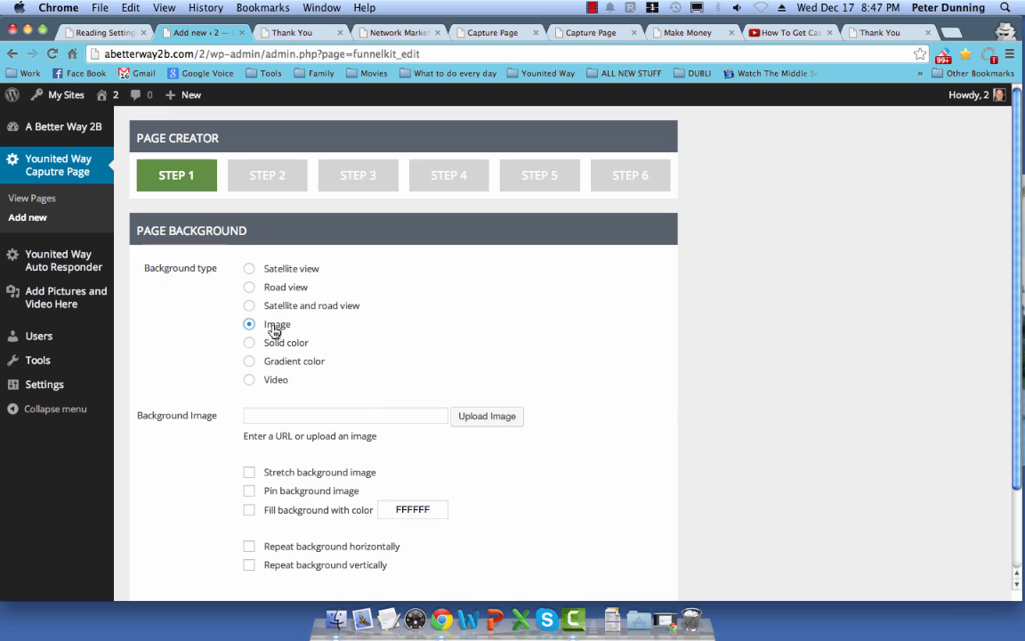
scroll(216, 349, down, 3)
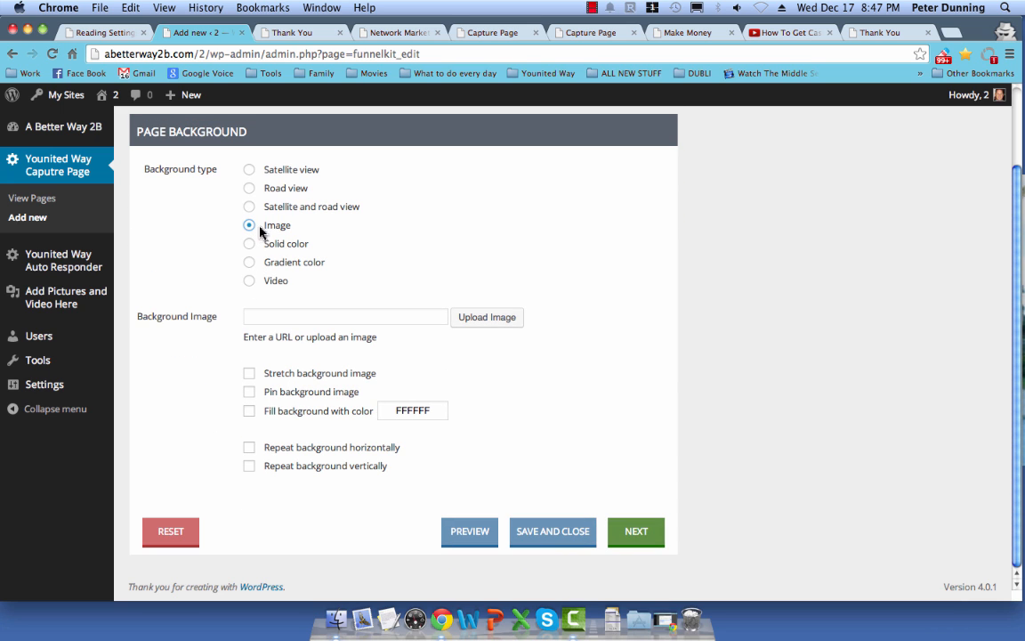
Step: Use the jetty photo from the Media Library as the background and continue to Step 2
click(498, 319)
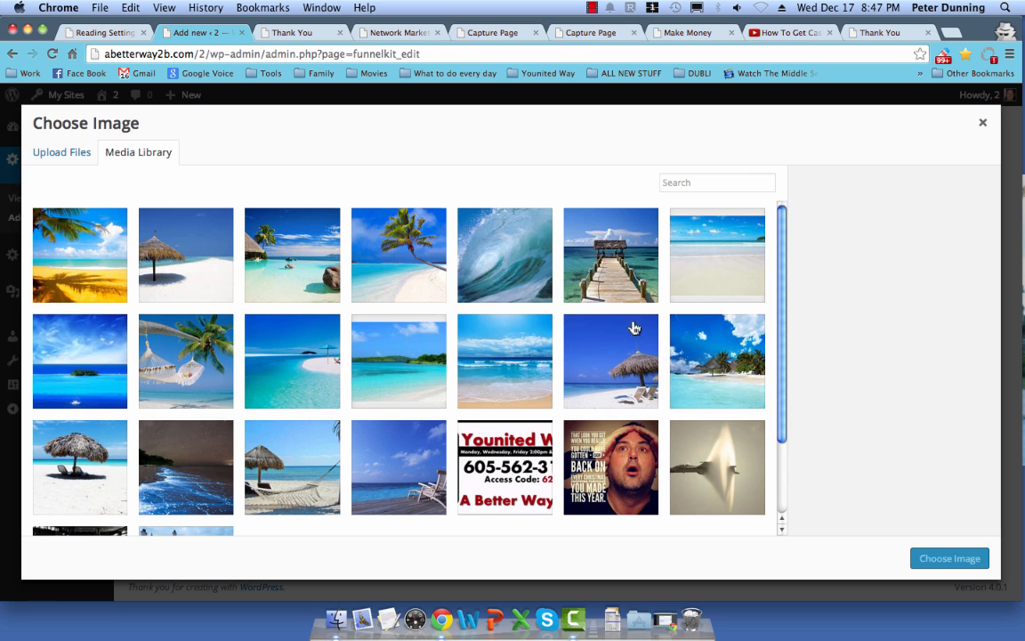
click(583, 267)
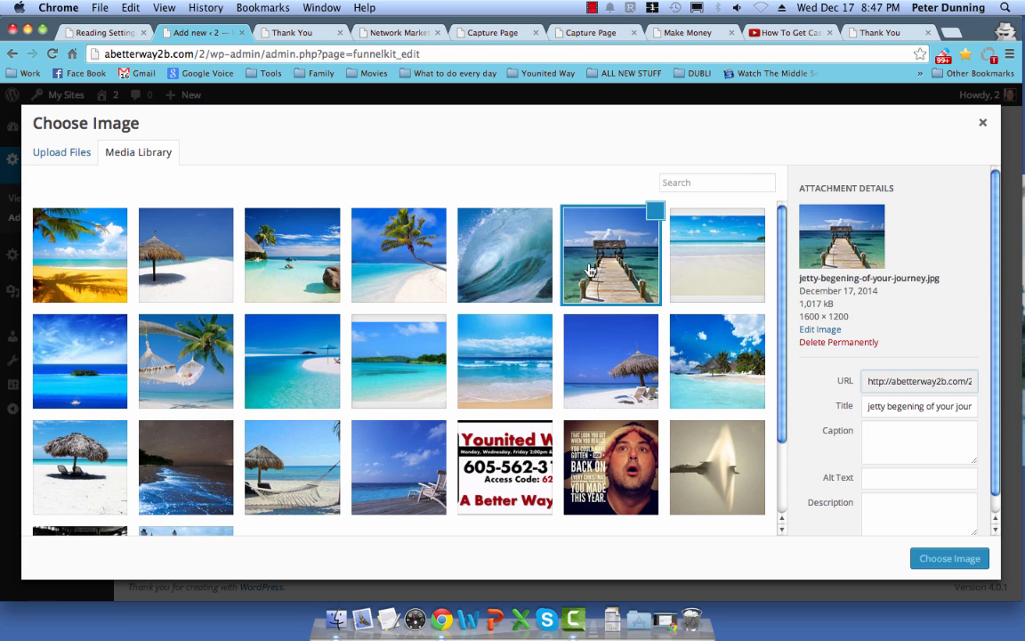
click(950, 558)
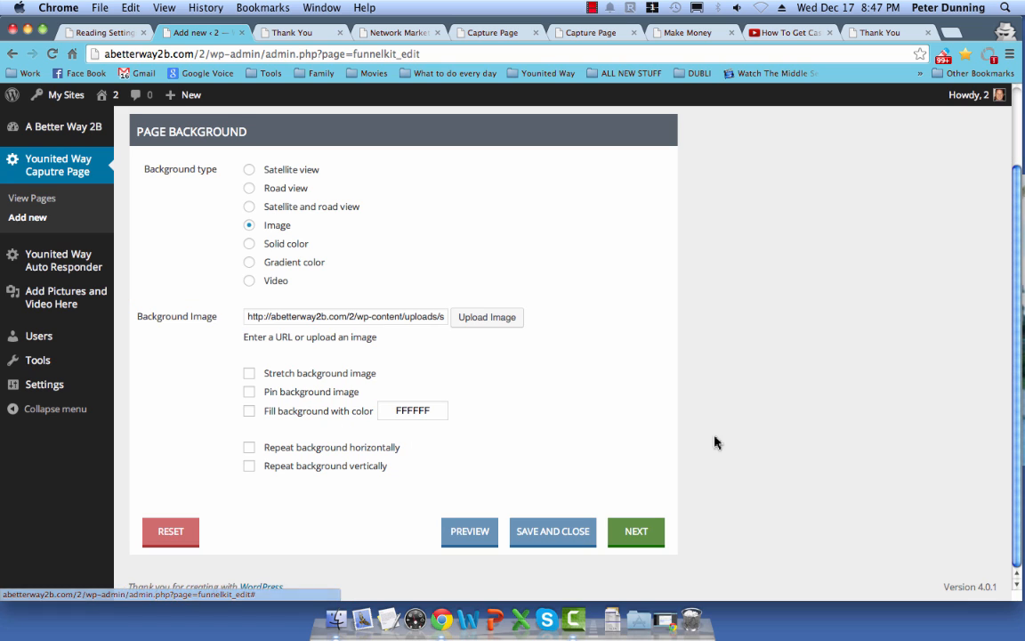
click(632, 532)
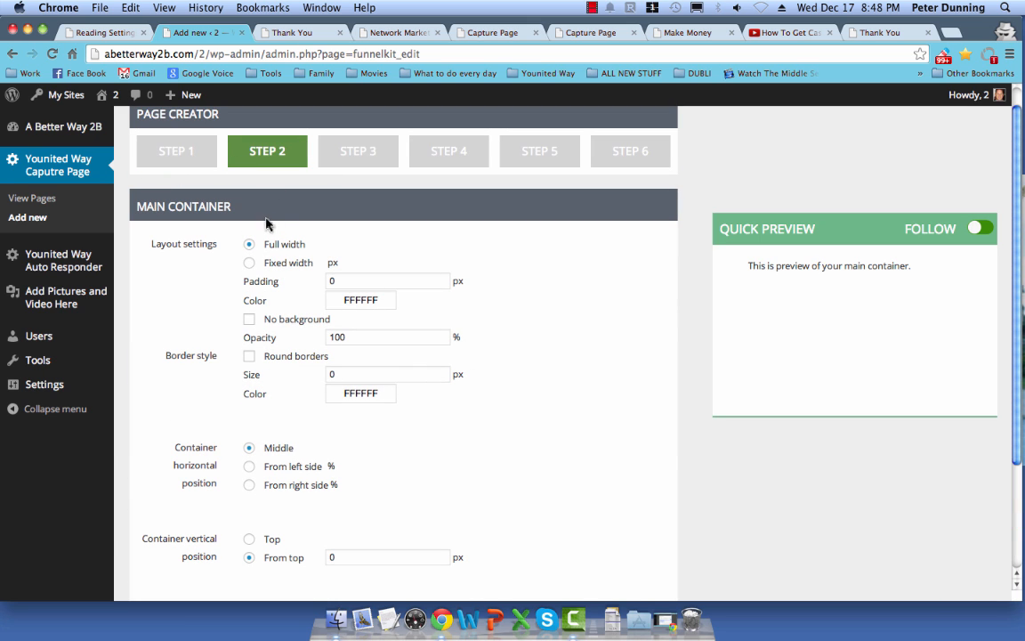
Step: Give the main container a fixed width of 250 px, 10 px padding and 60% opacity
click(250, 266)
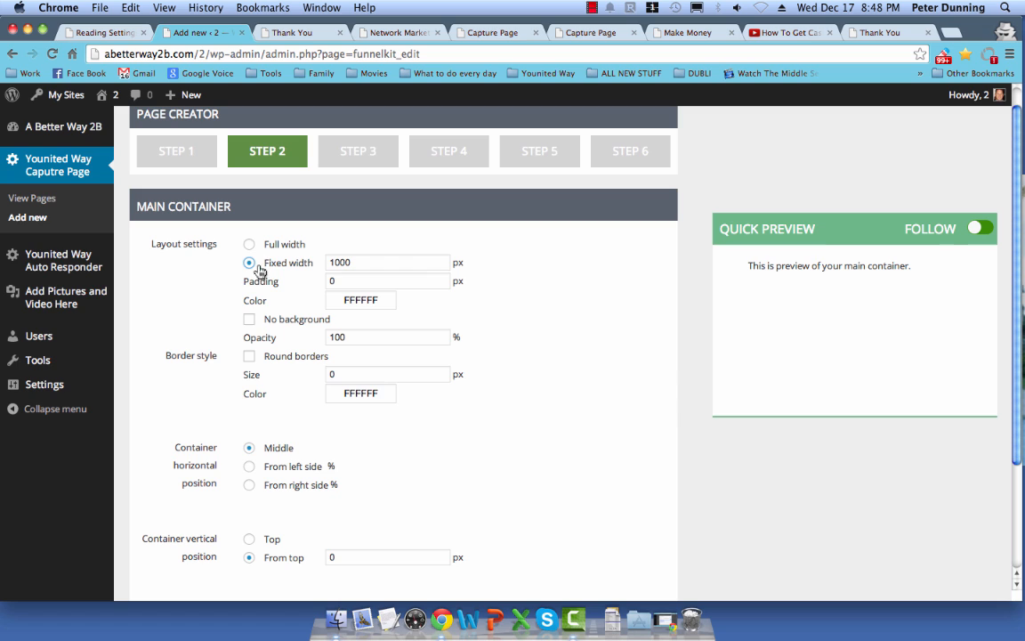
drag(376, 264, 310, 264)
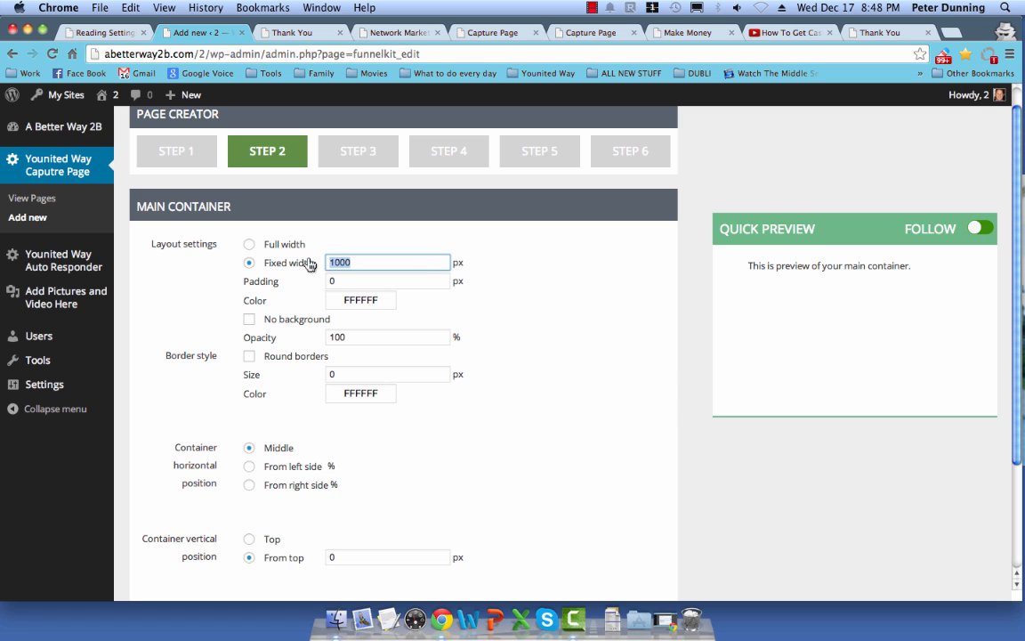
text(250)
key(Tab)
text(10)
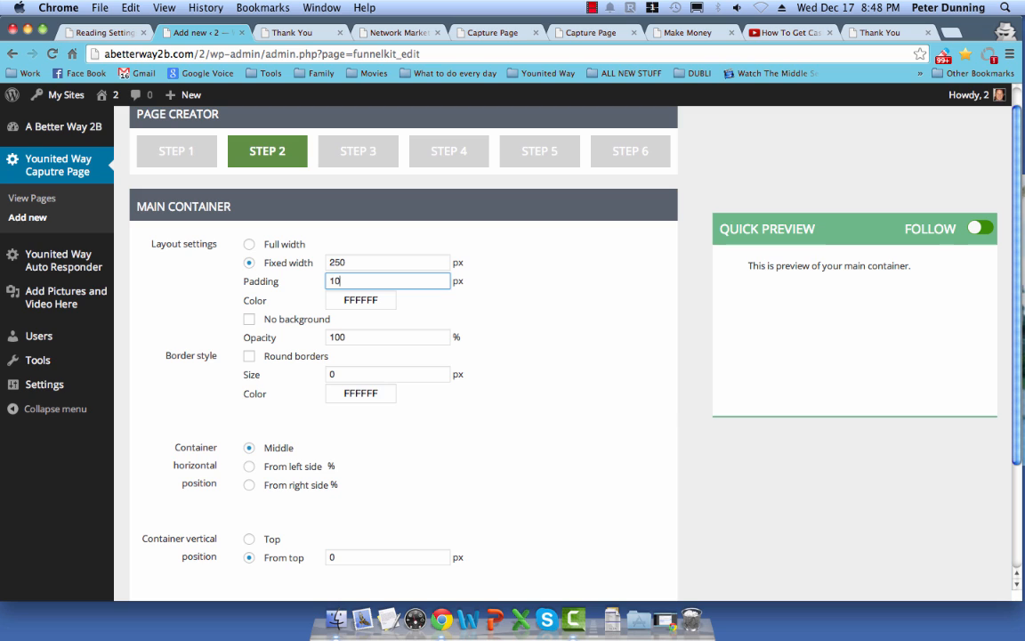
click(540, 307)
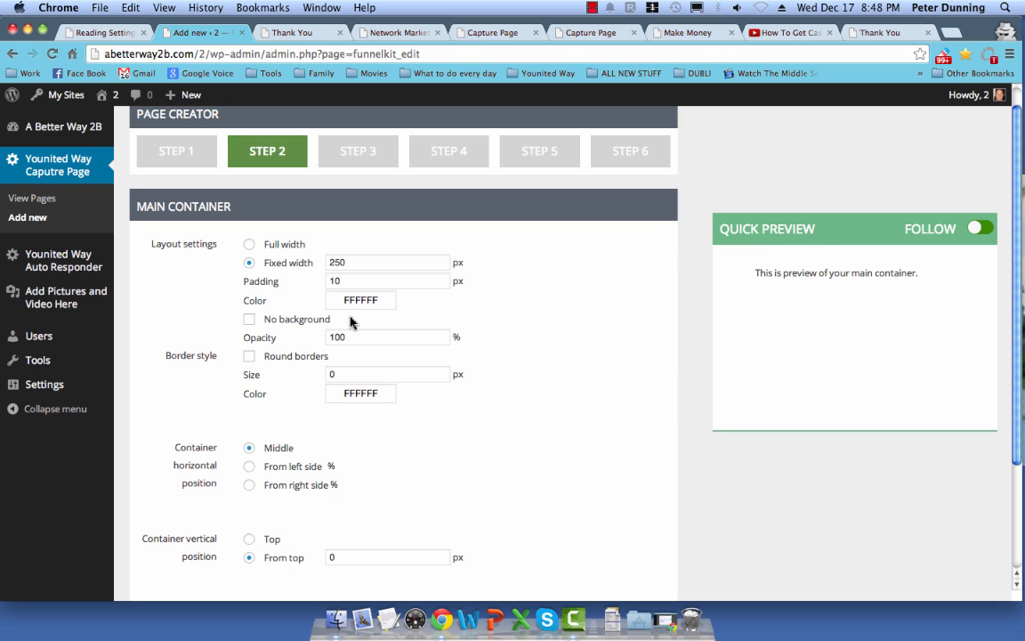
drag(353, 336, 322, 335)
text(60)
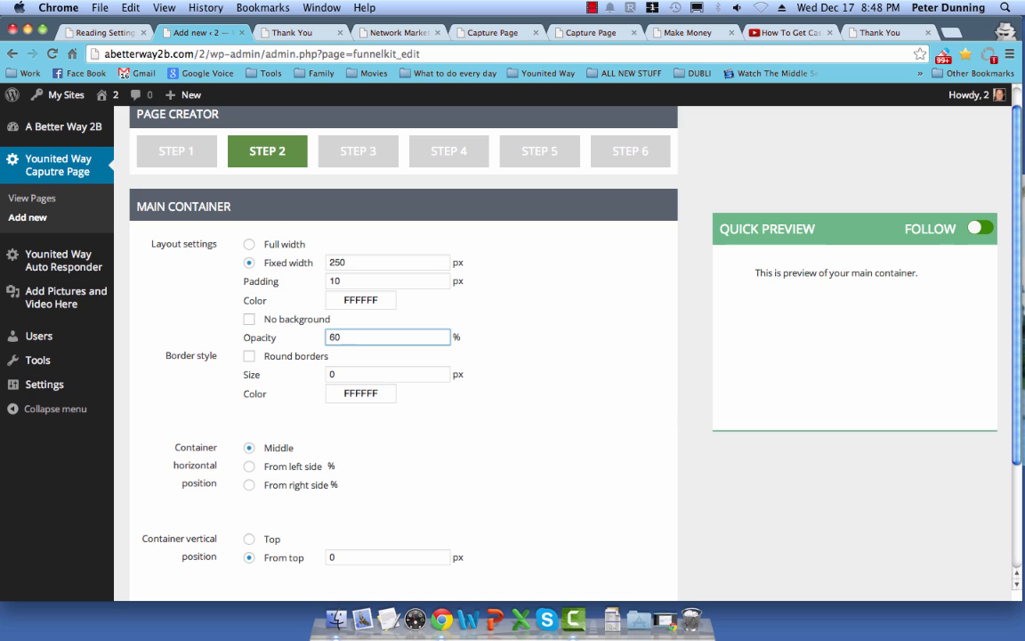
click(511, 339)
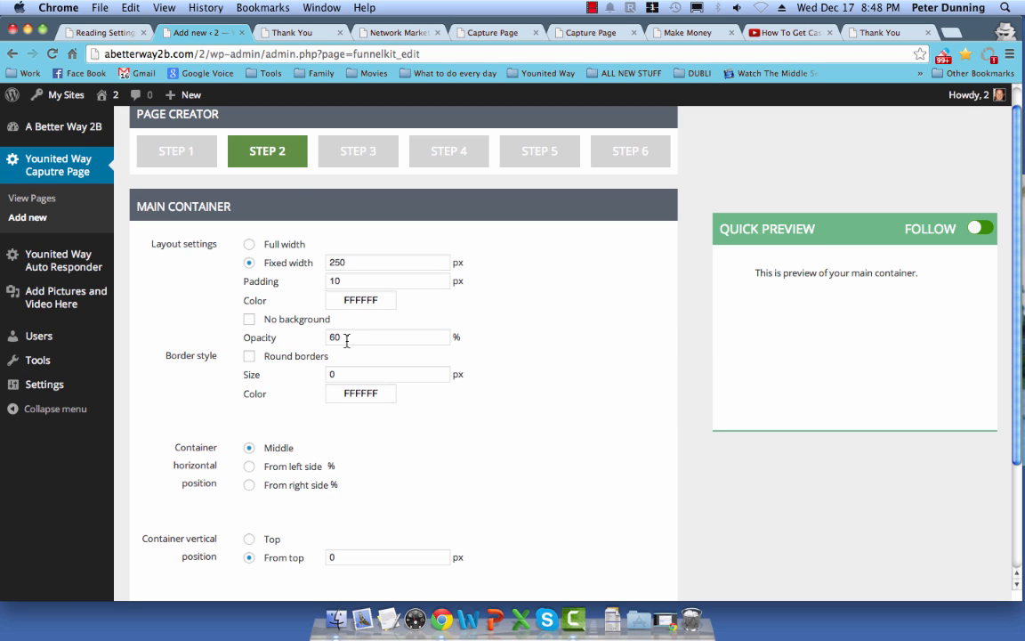
Step: Place the container 100 px from the top, advance to Step 3, then view Reading Settings
scroll(524, 355, down, 3)
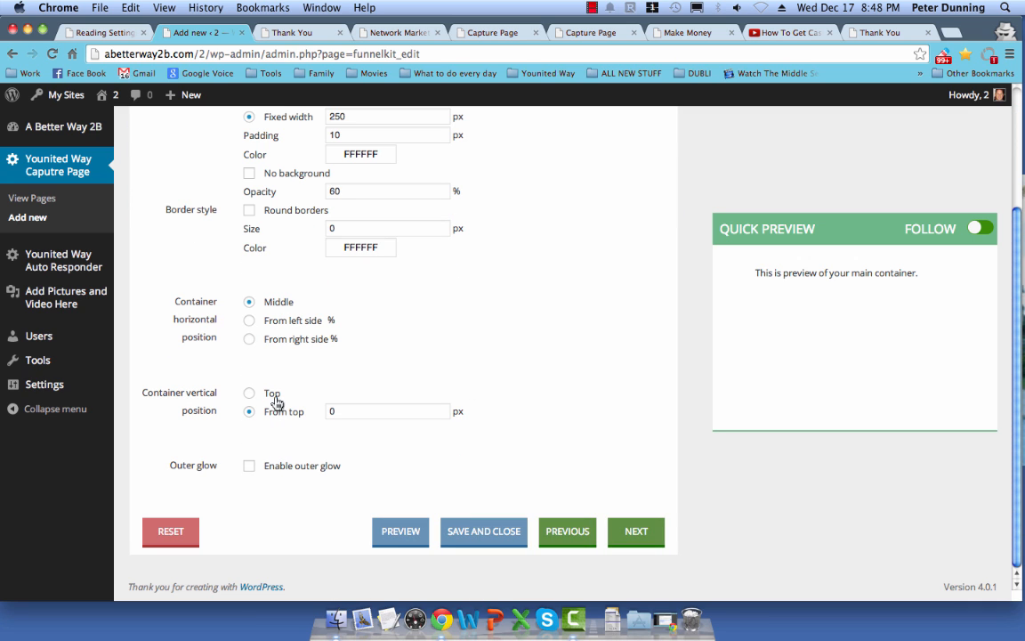
click(325, 411)
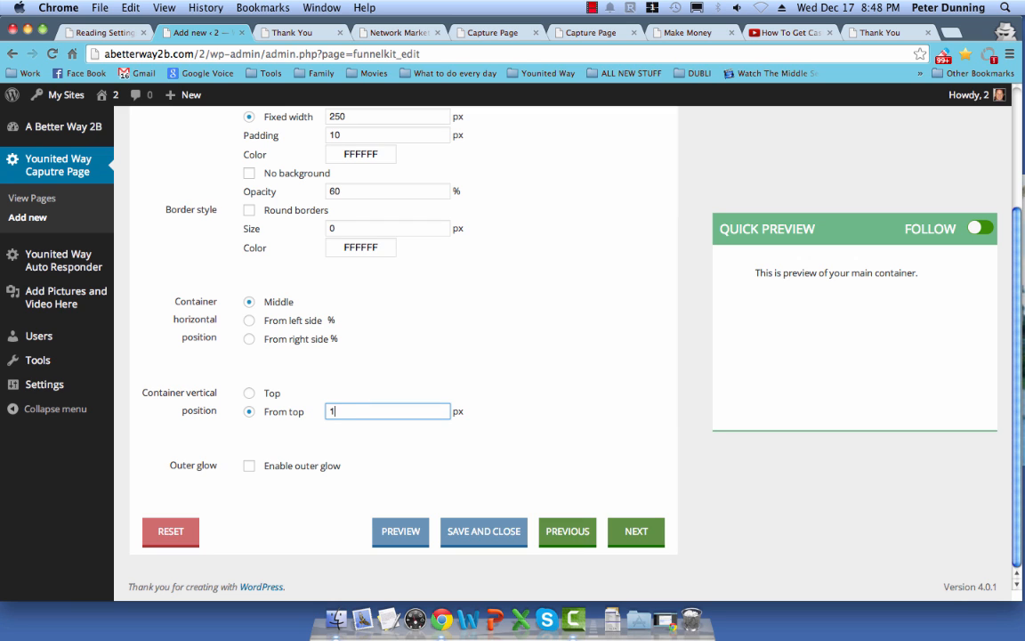
text(100)
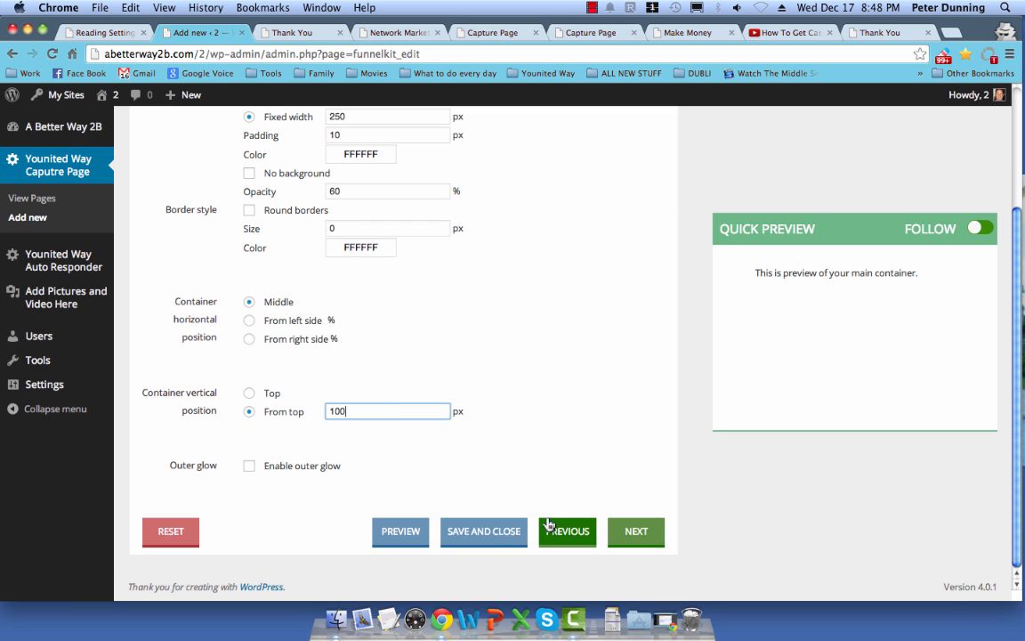
click(637, 531)
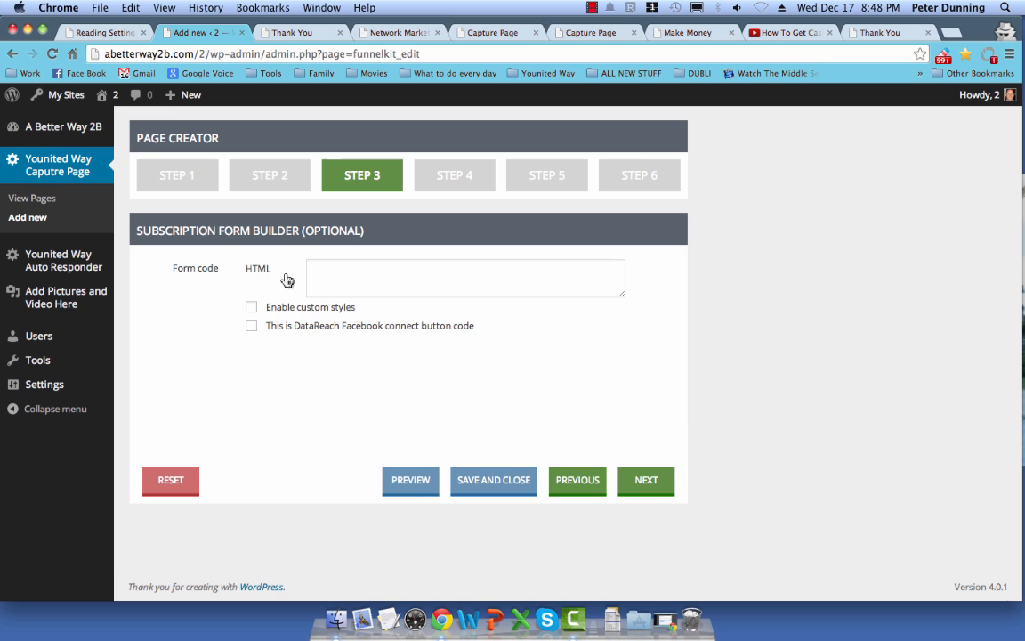
click(369, 283)
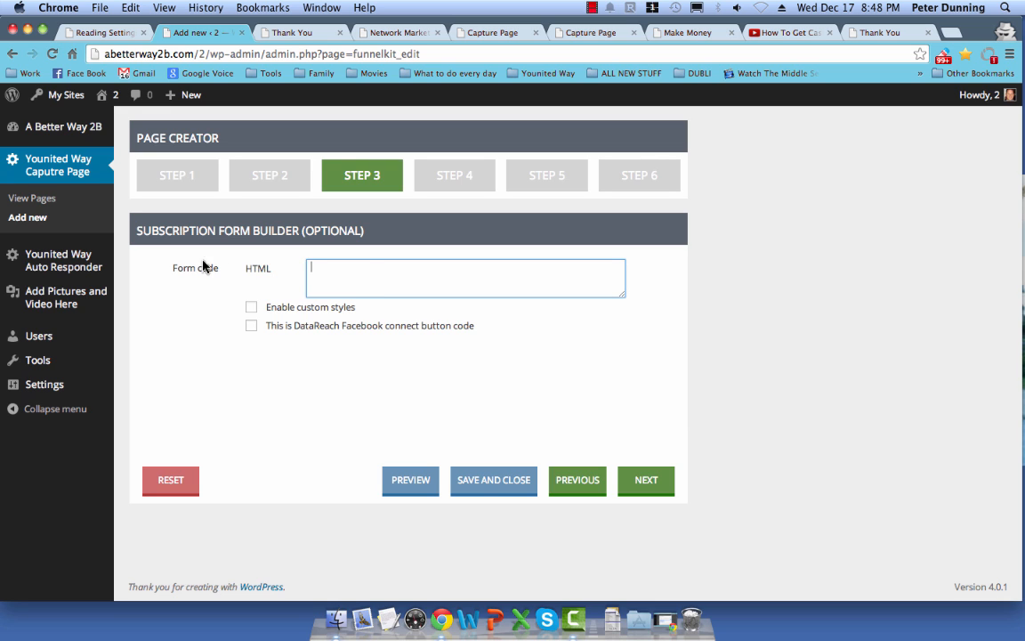
click(107, 36)
Step: Review the autoresponder's sender address and redirect URL in Settings, then save the settings
mouse_move(47, 196)
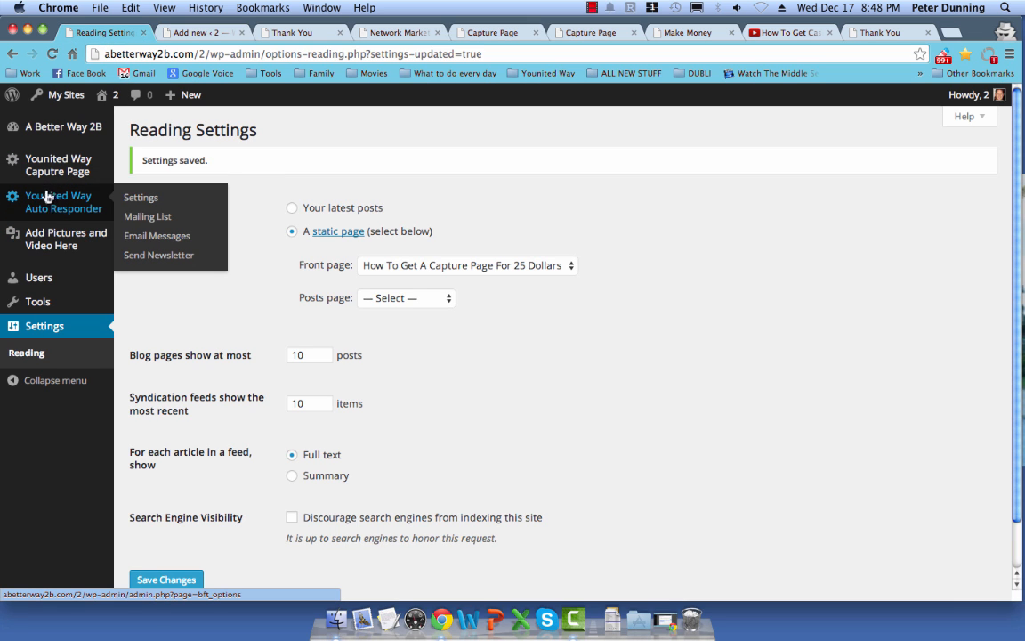
click(145, 202)
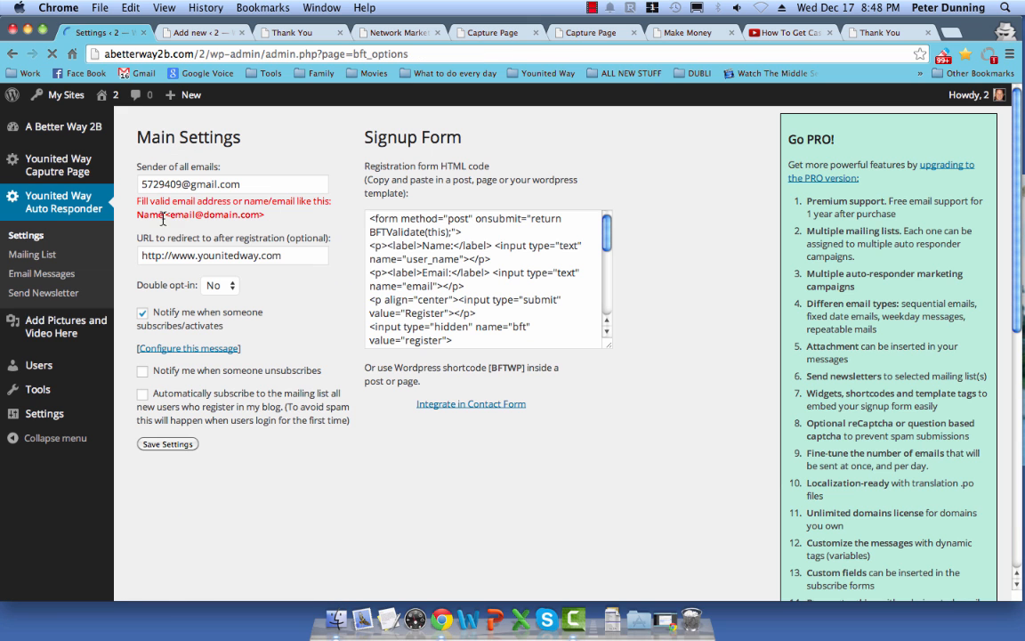
drag(247, 185, 129, 183)
click(258, 169)
drag(283, 255, 121, 233)
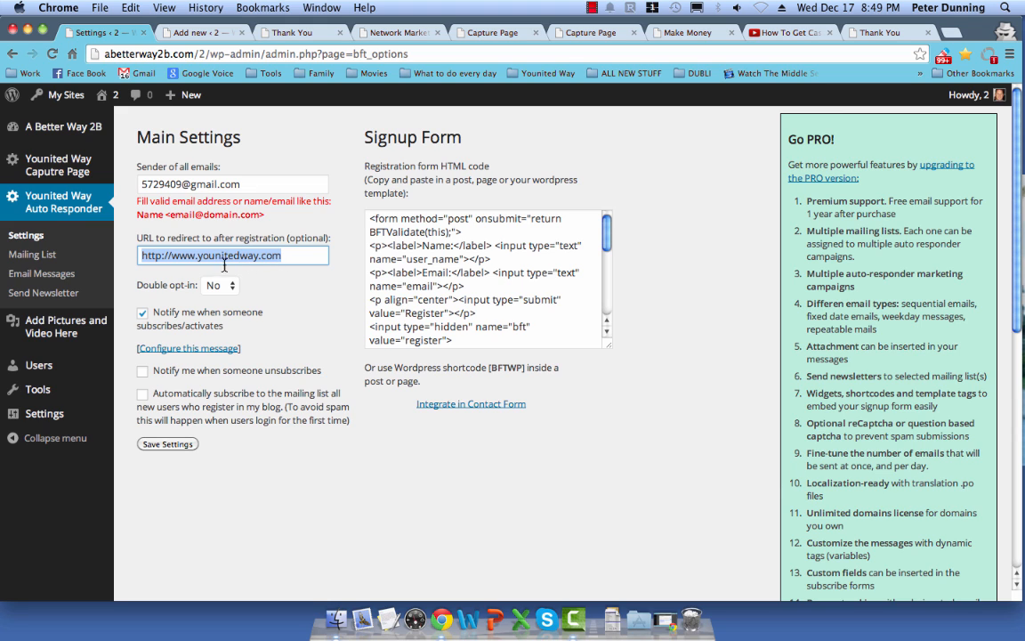
click(174, 256)
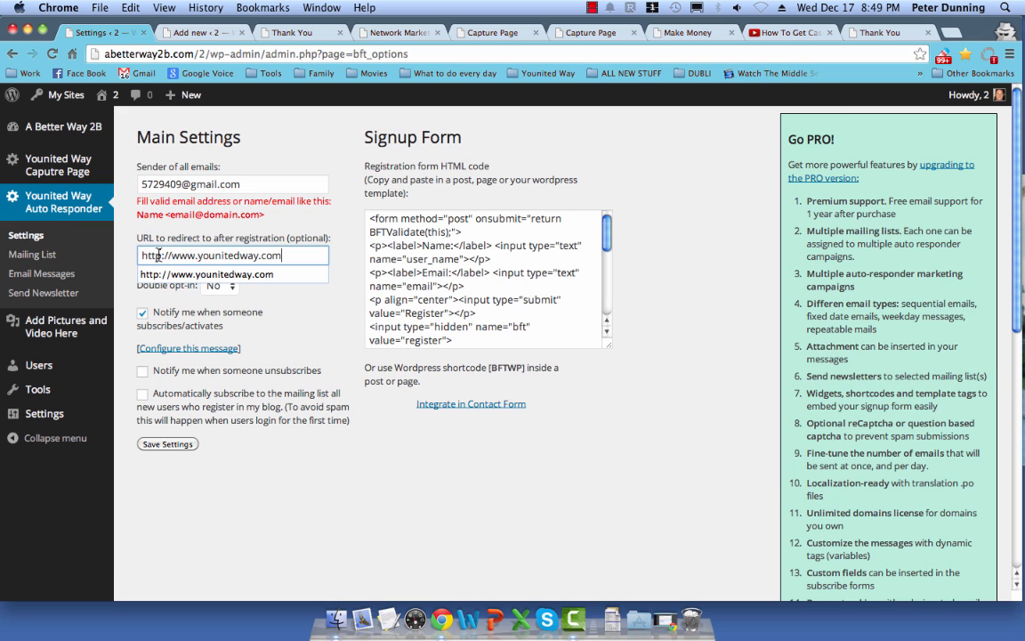
drag(143, 256, 294, 256)
click(338, 291)
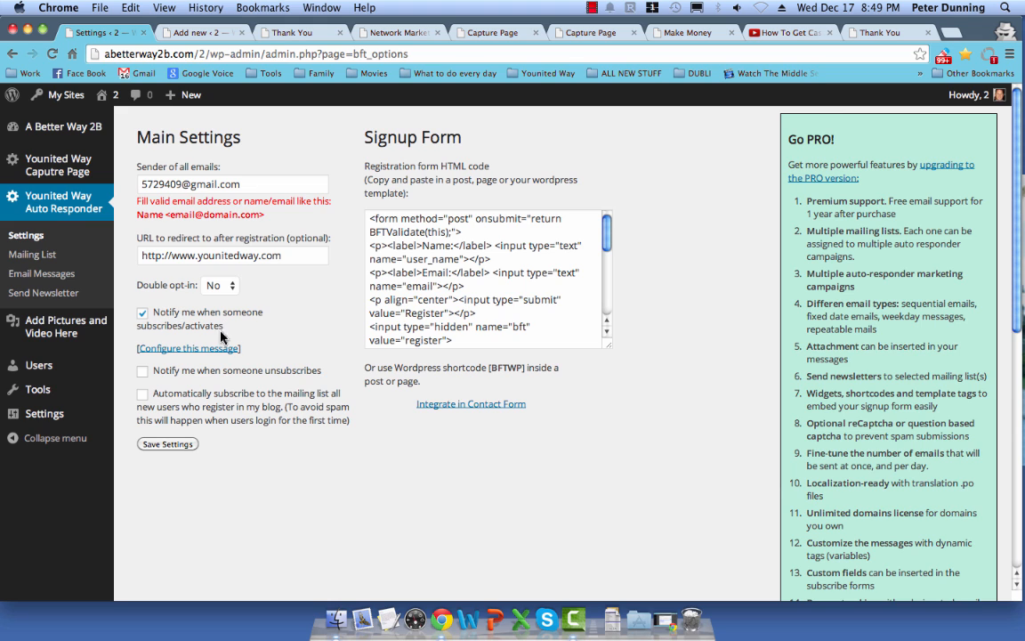
click(177, 446)
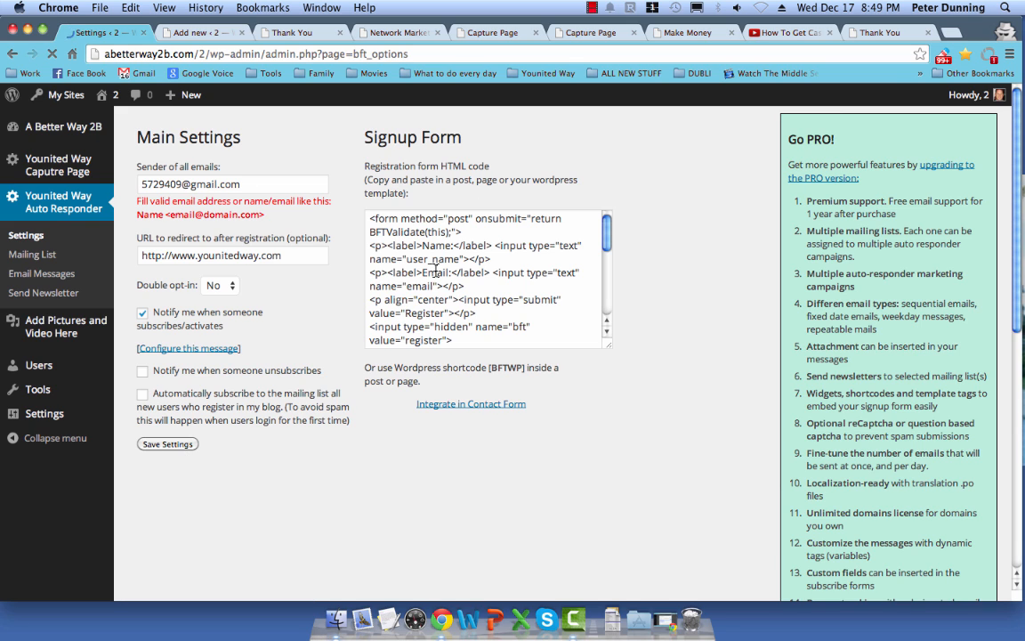
Step: Copy the signup form HTML code and return to the capture page builder
click(459, 294)
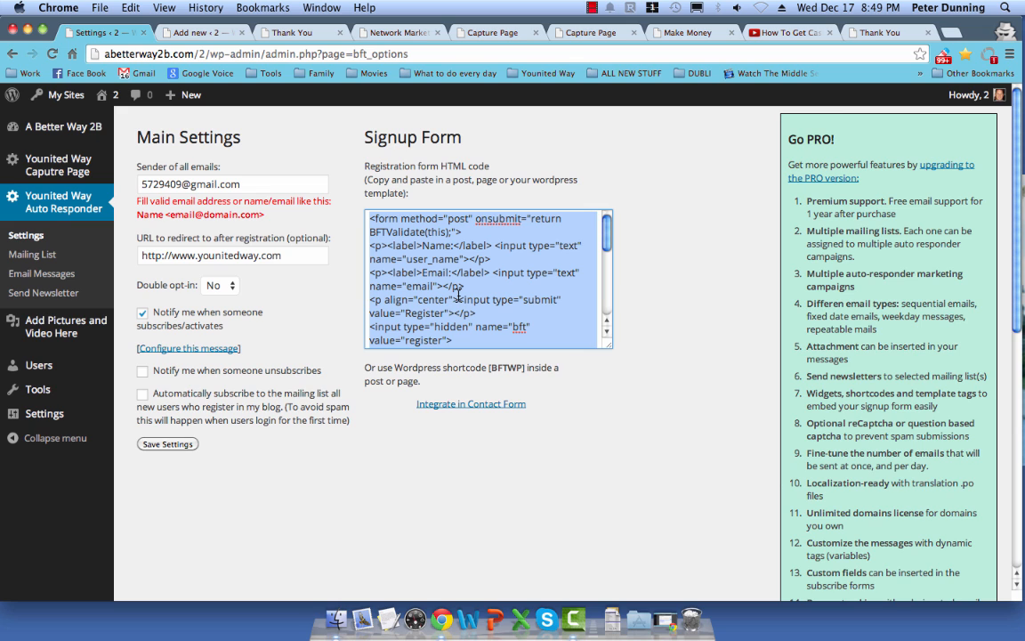
right_click(455, 285)
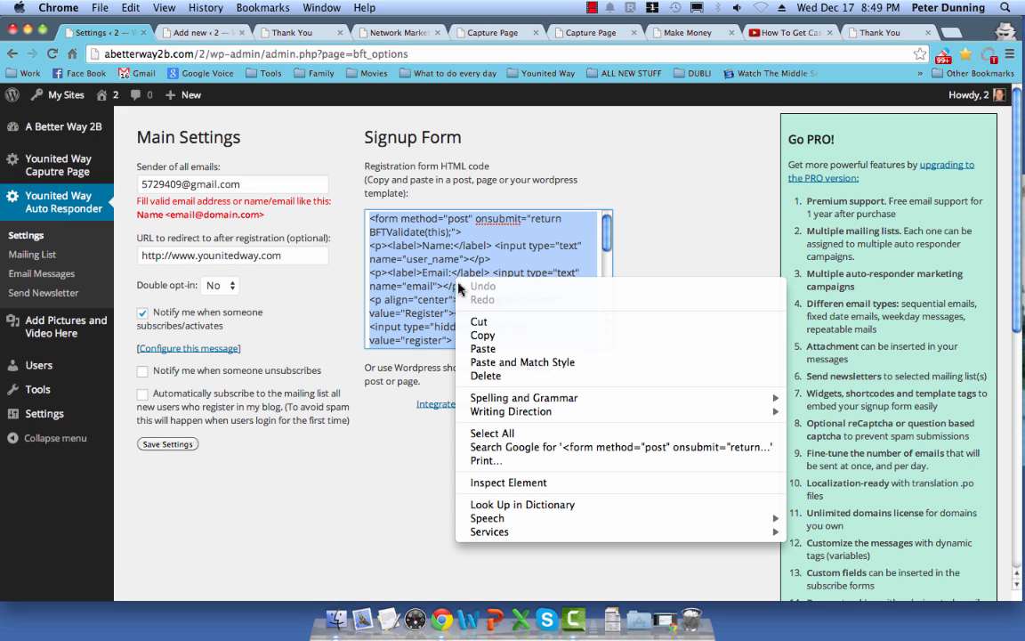
click(488, 336)
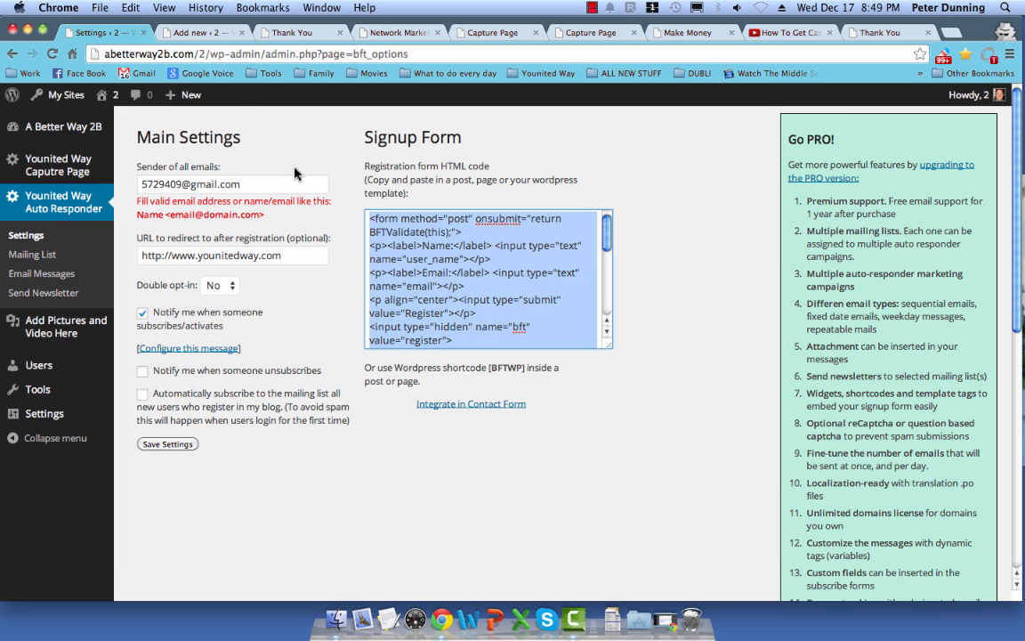
click(198, 33)
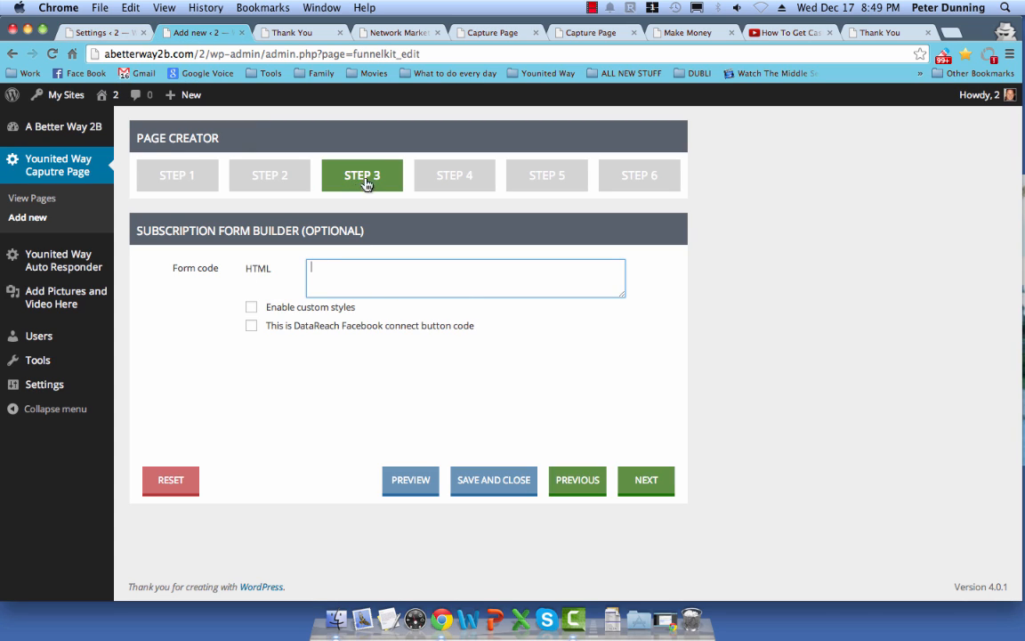
Step: Paste the signup form code into the Step 3 HTML box, enlarge the box, and go to Step 4
right_click(335, 282)
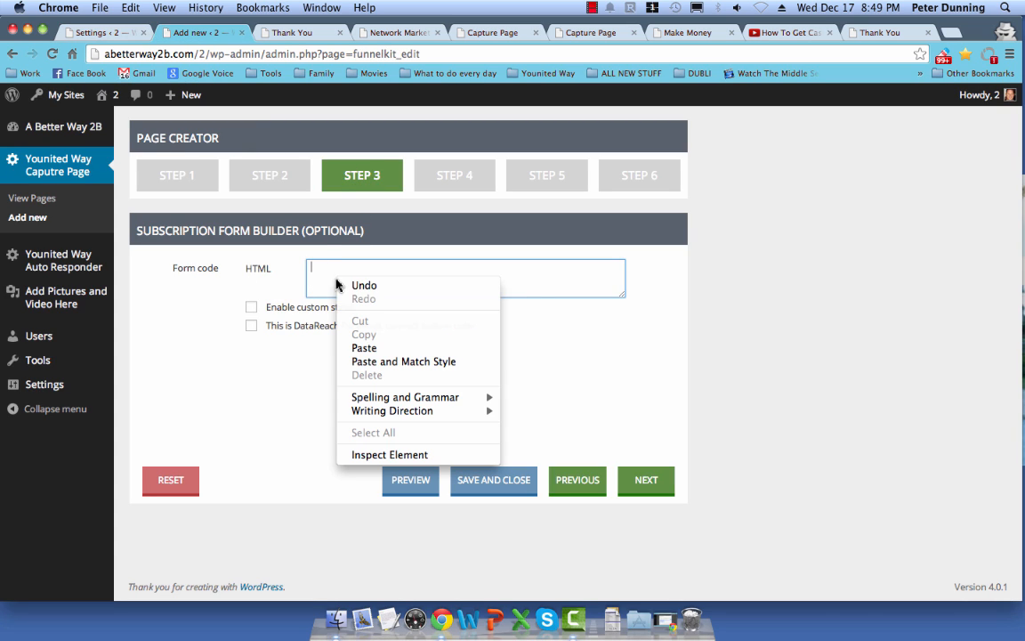
click(365, 356)
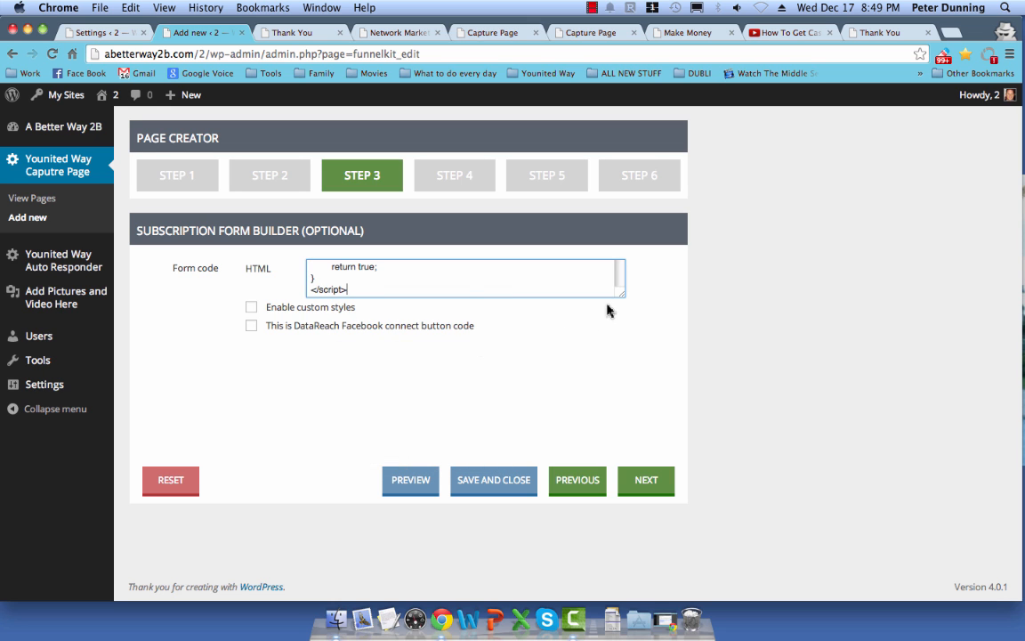
drag(620, 298, 622, 434)
scroll(514, 381, up, 3)
scroll(498, 370, down, 6)
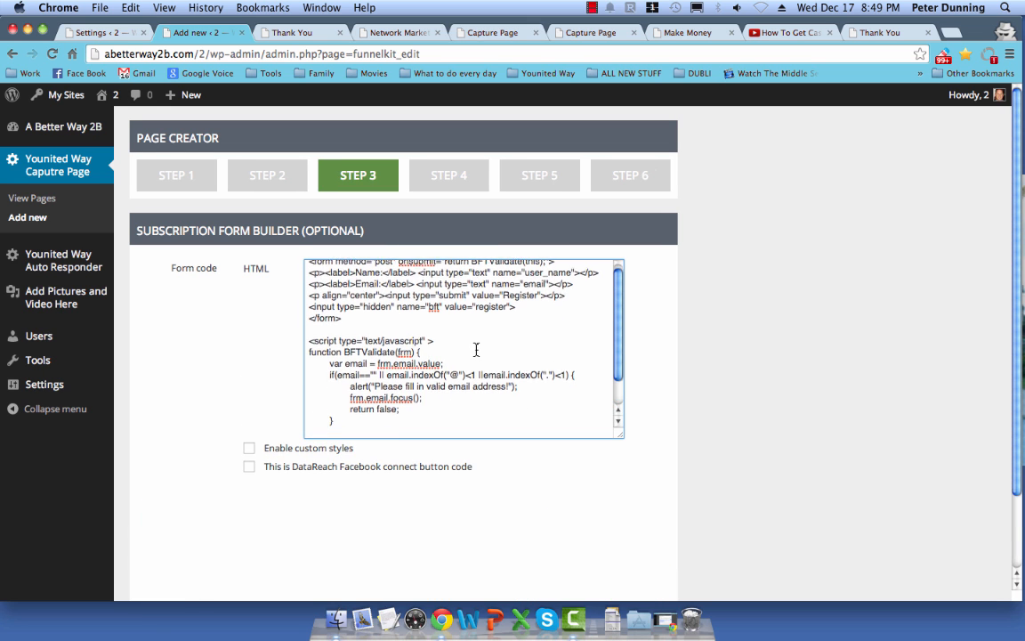
scroll(504, 465, up, 3)
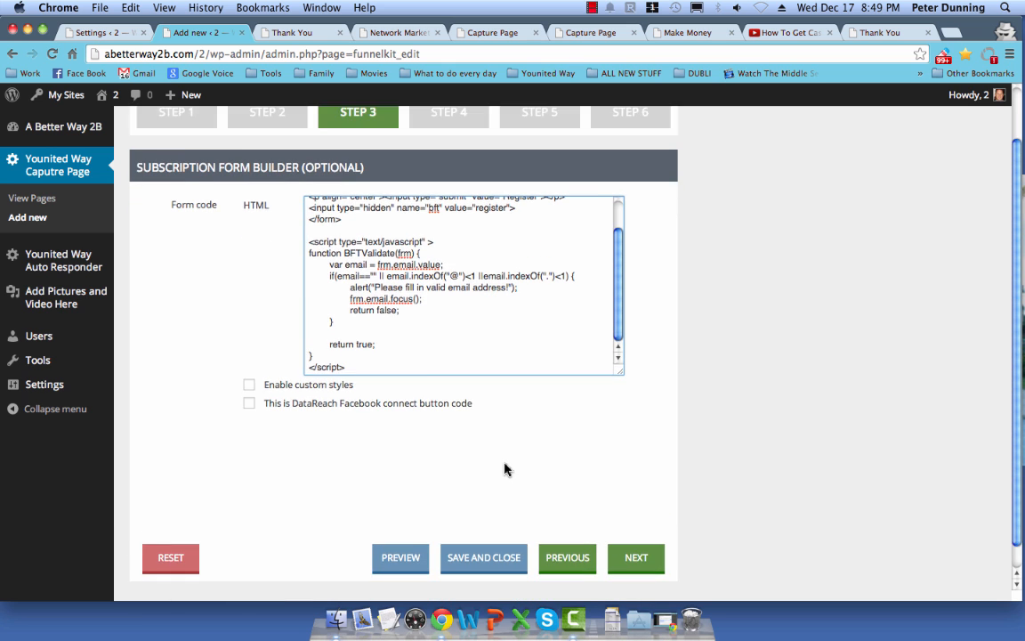
click(439, 175)
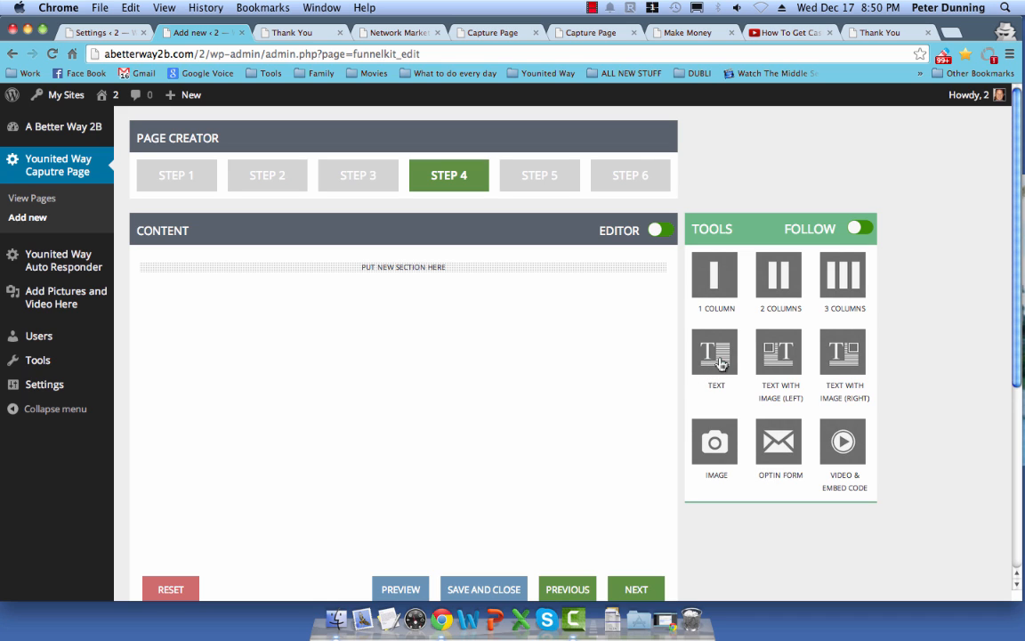
Step: Add a Text section, delete it, re-add a Text section to the content area, and open its editor
drag(720, 363, 400, 307)
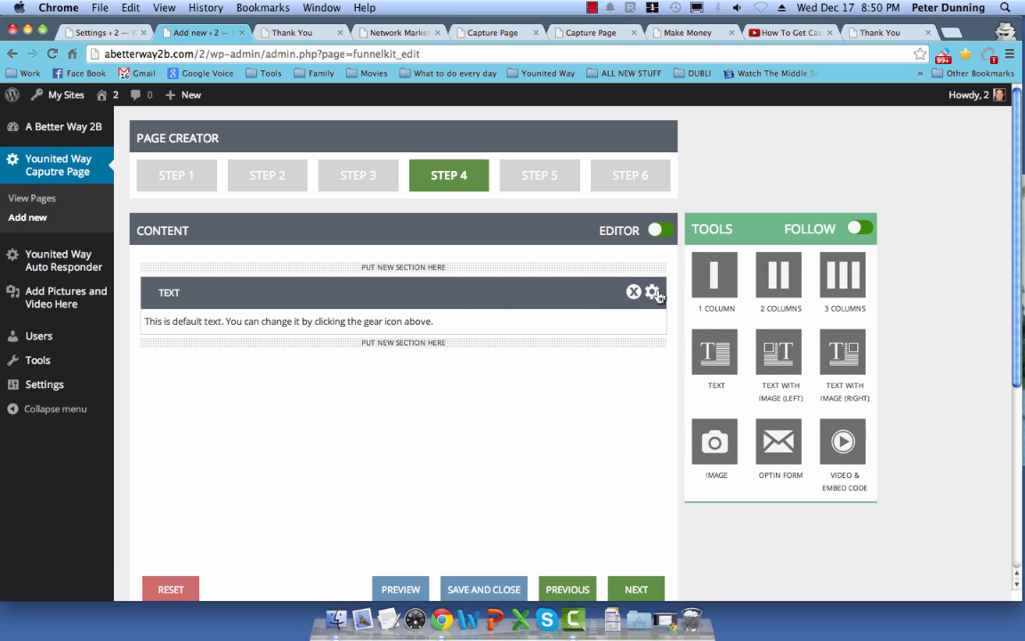
click(633, 292)
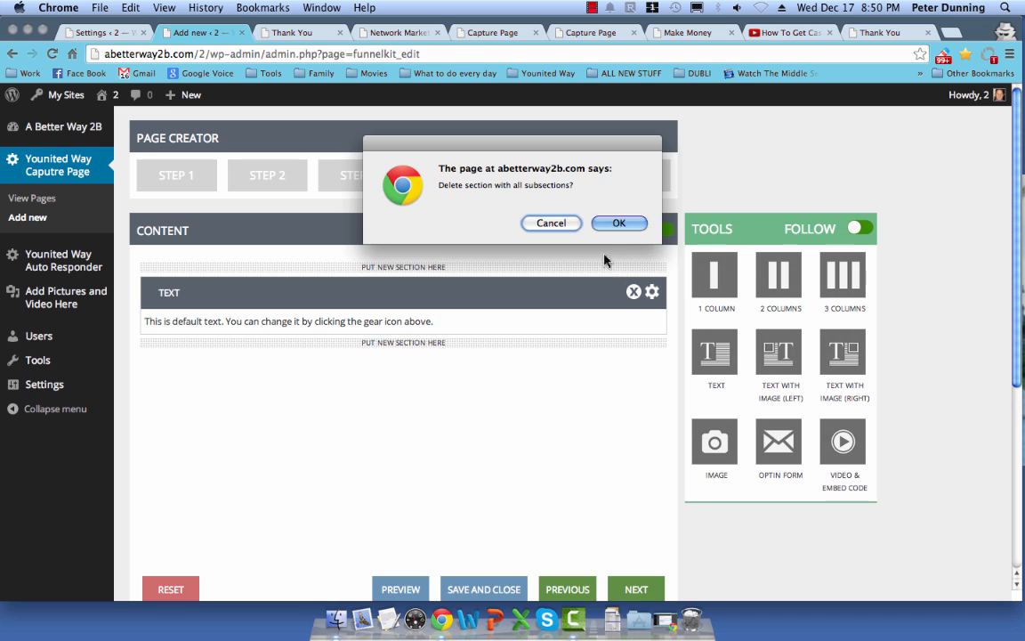
click(618, 223)
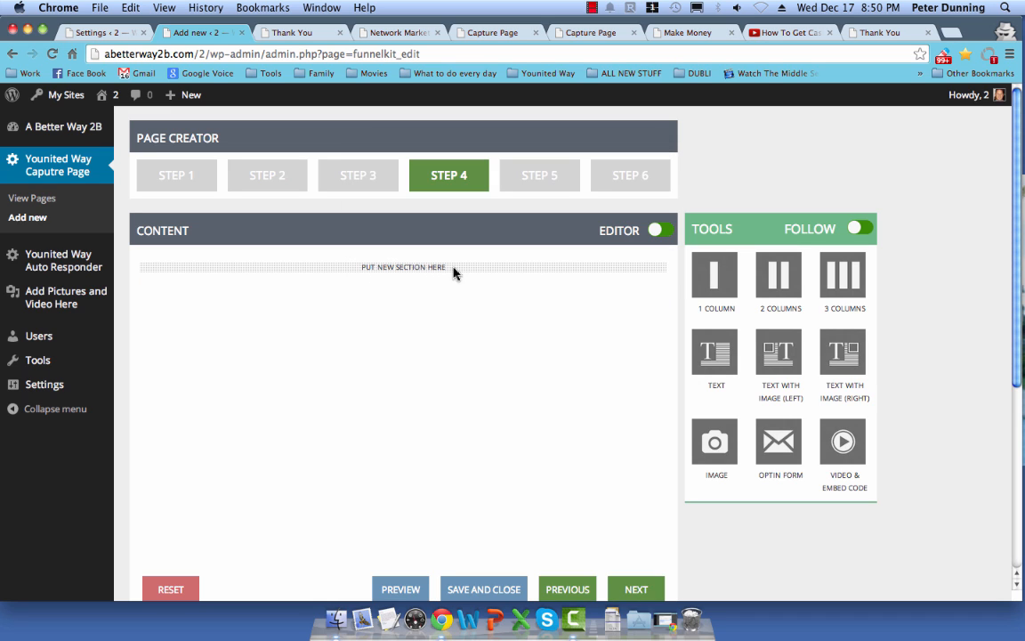
drag(454, 271, 333, 242)
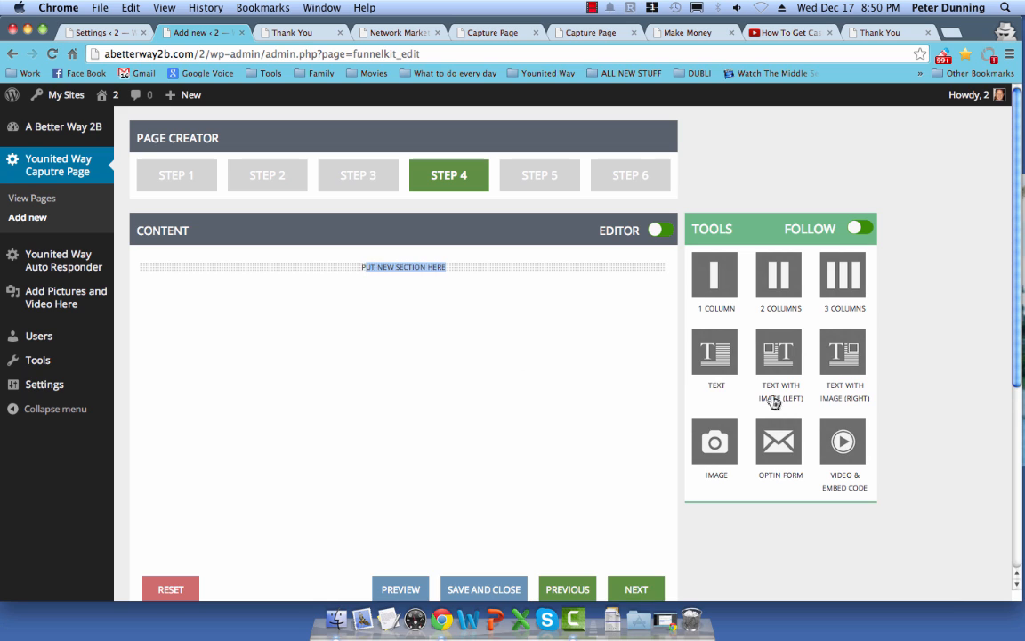
drag(712, 367, 427, 383)
drag(699, 352, 389, 348)
drag(707, 361, 413, 270)
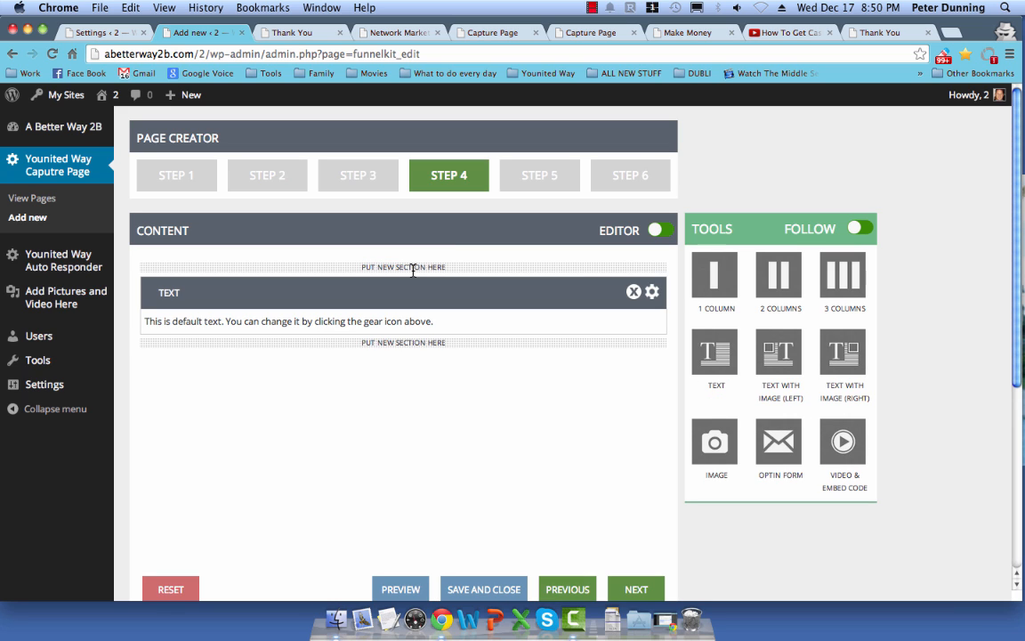
click(653, 293)
Step: Replace the placeholder text with 'How To Get a Capture Page' and 'For $25', then save
drag(663, 259, 398, 237)
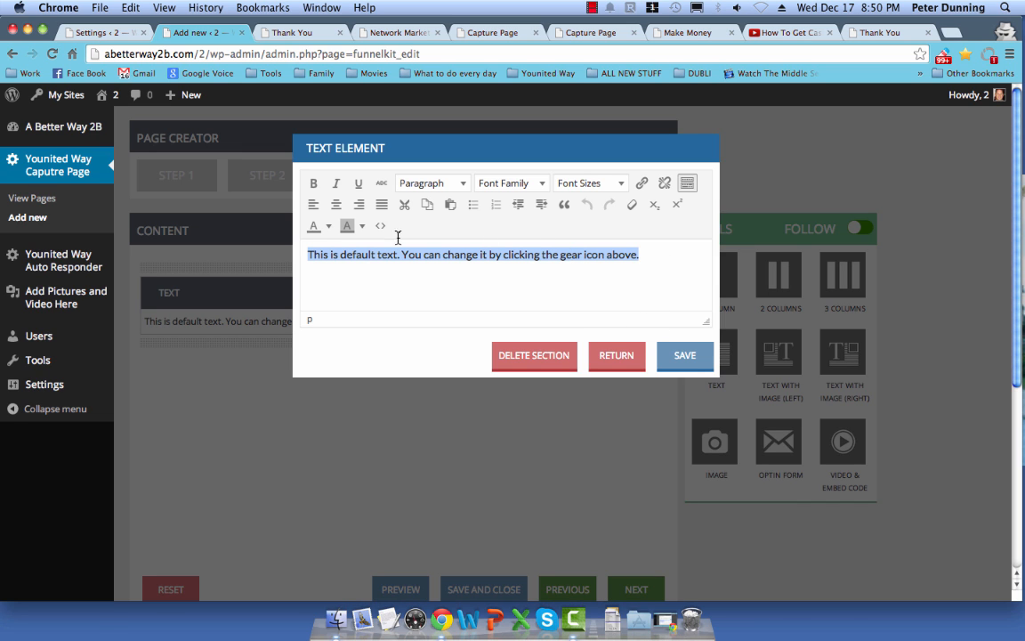
key(BackSpace)
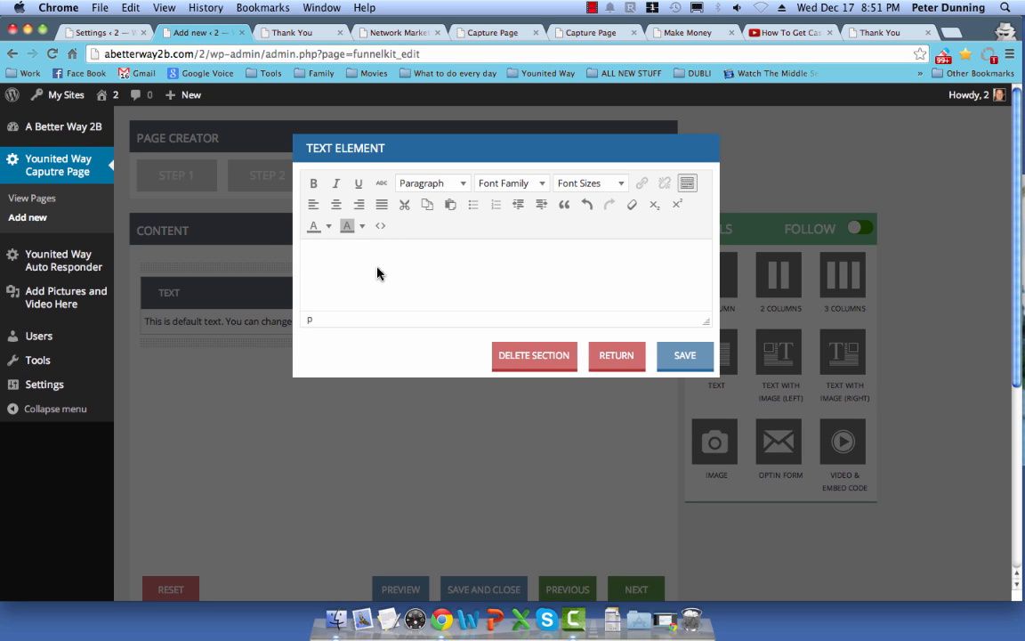
text(H)
key(BackSpace)
text(a)
key(BackSpace)
text(X)
key(BackSpace)
text(Capture Page)
key(Return)
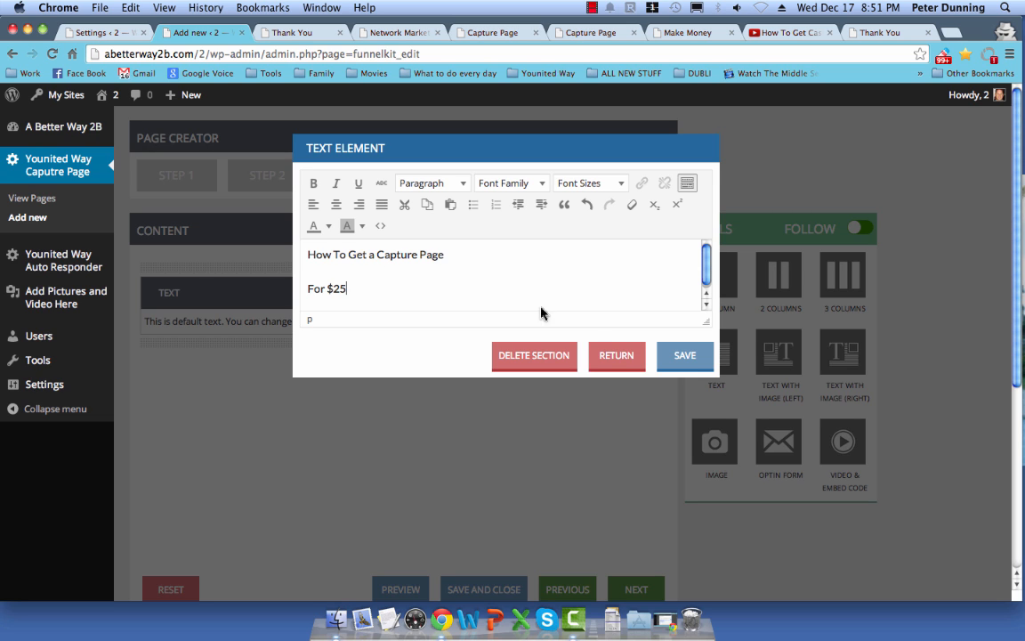
click(684, 357)
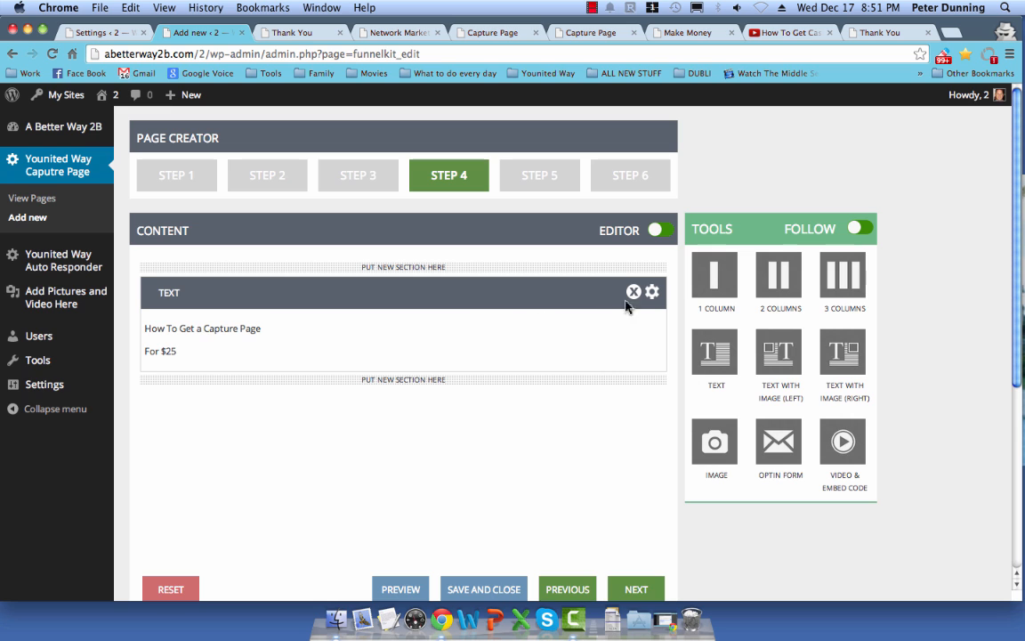
Step: Make both lines of the text section red, centred, bold and 24pt
click(652, 291)
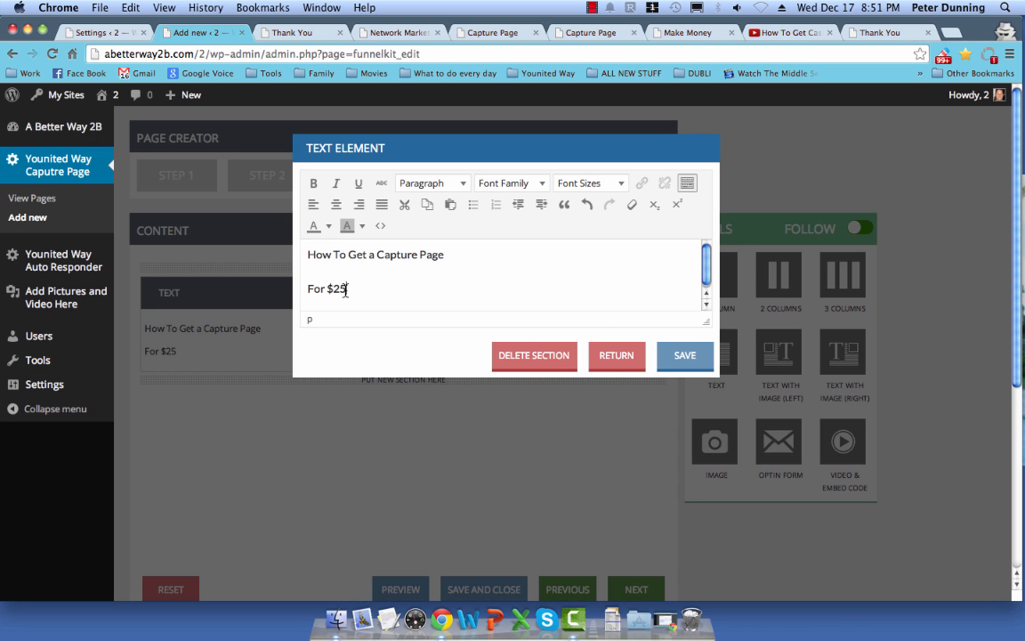
drag(345, 290, 293, 248)
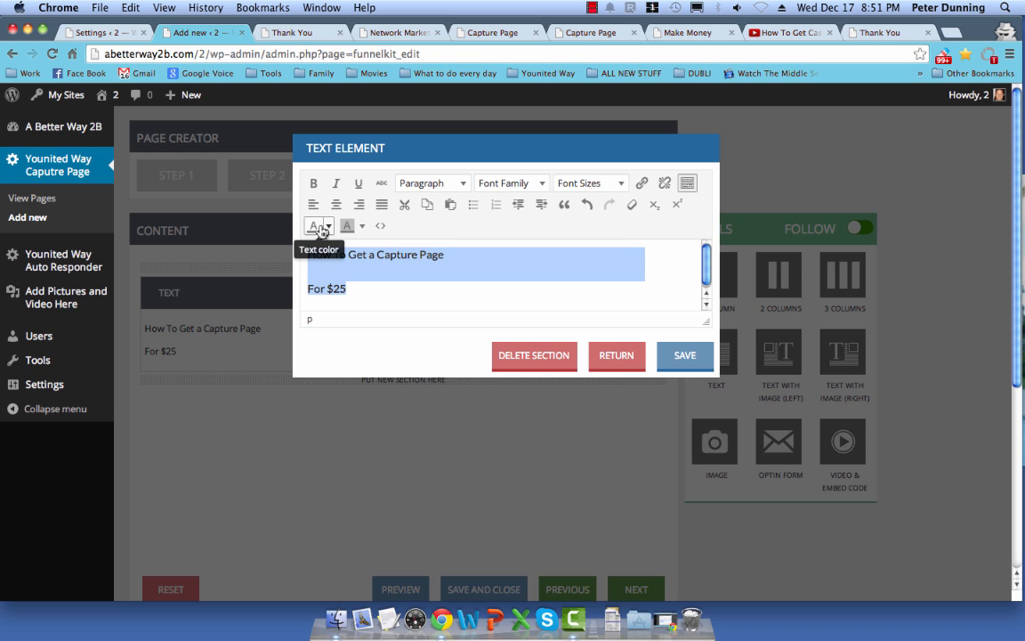
click(328, 226)
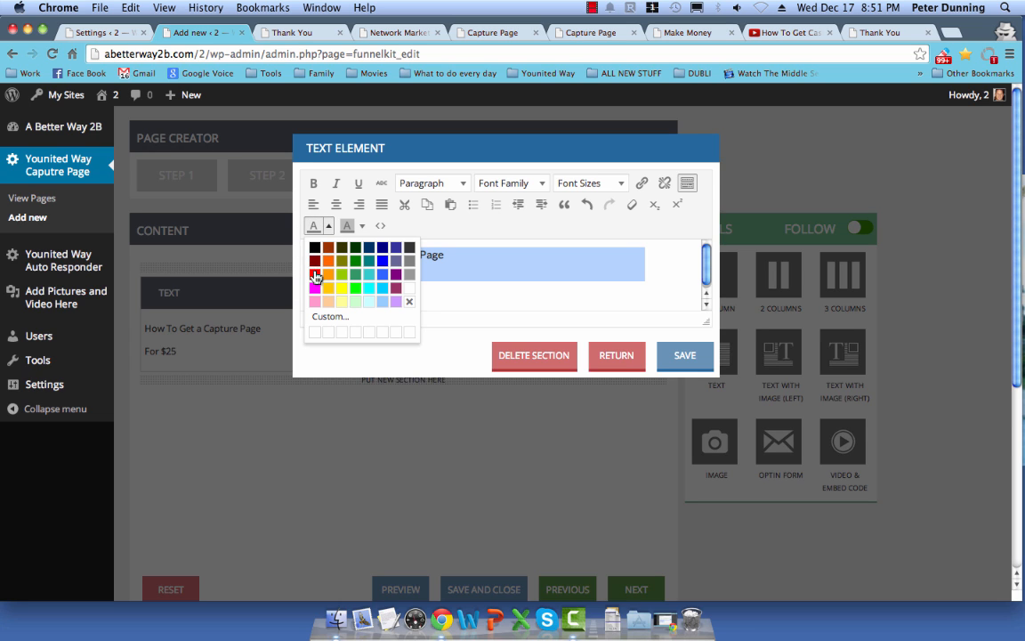
click(314, 273)
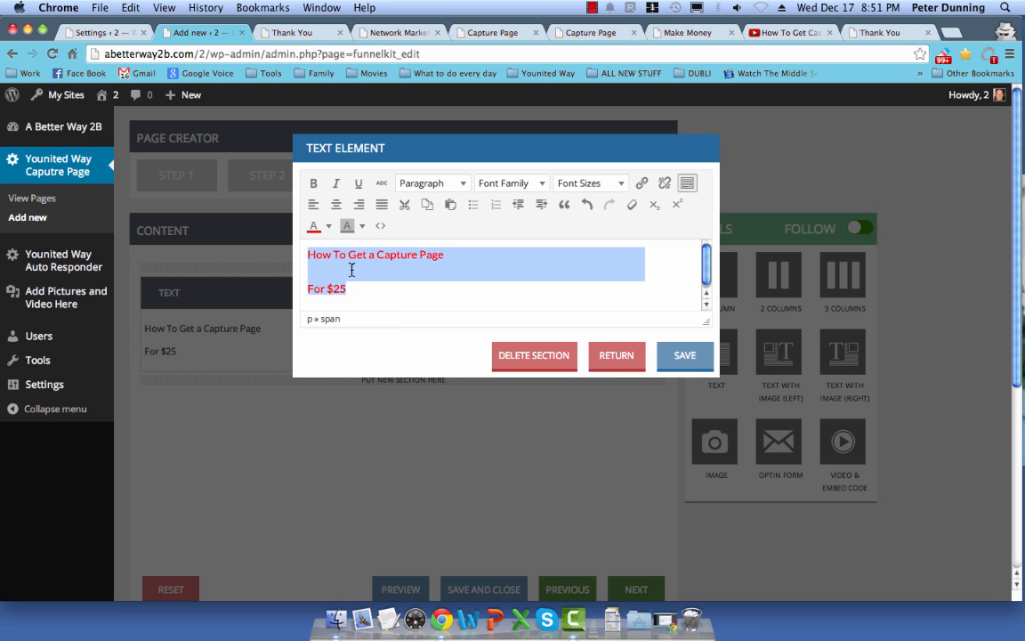
click(337, 203)
click(313, 182)
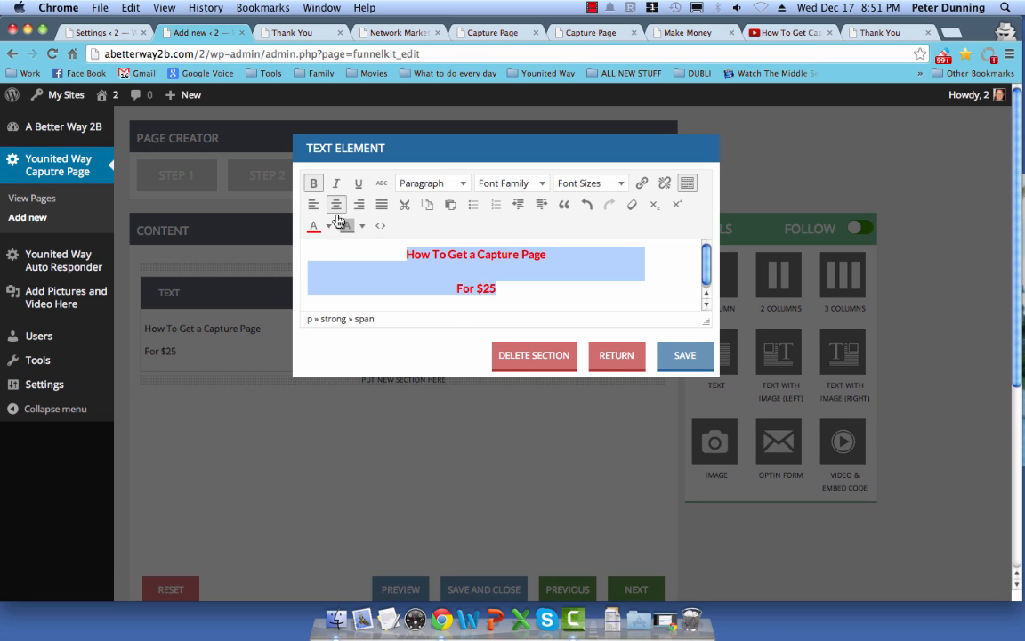
click(588, 184)
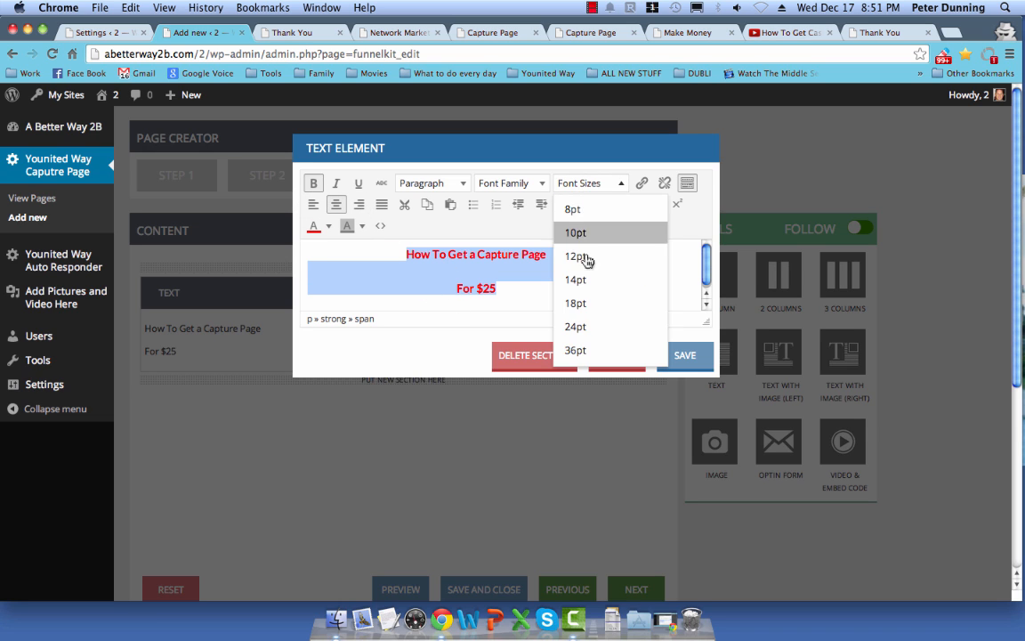
click(577, 327)
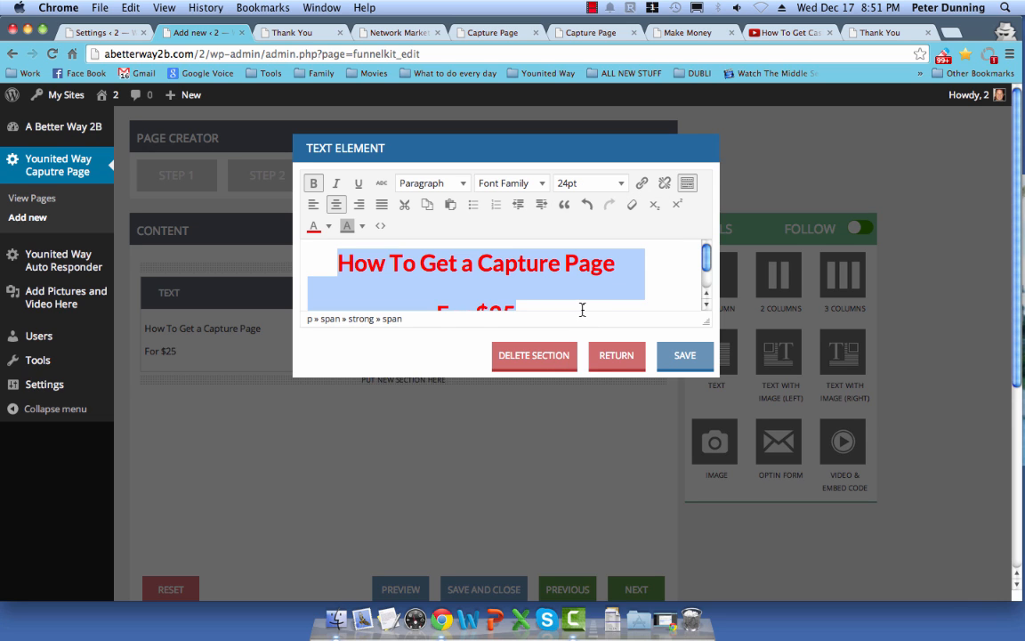
scroll(582, 309, down, 2)
scroll(529, 282, up, 1)
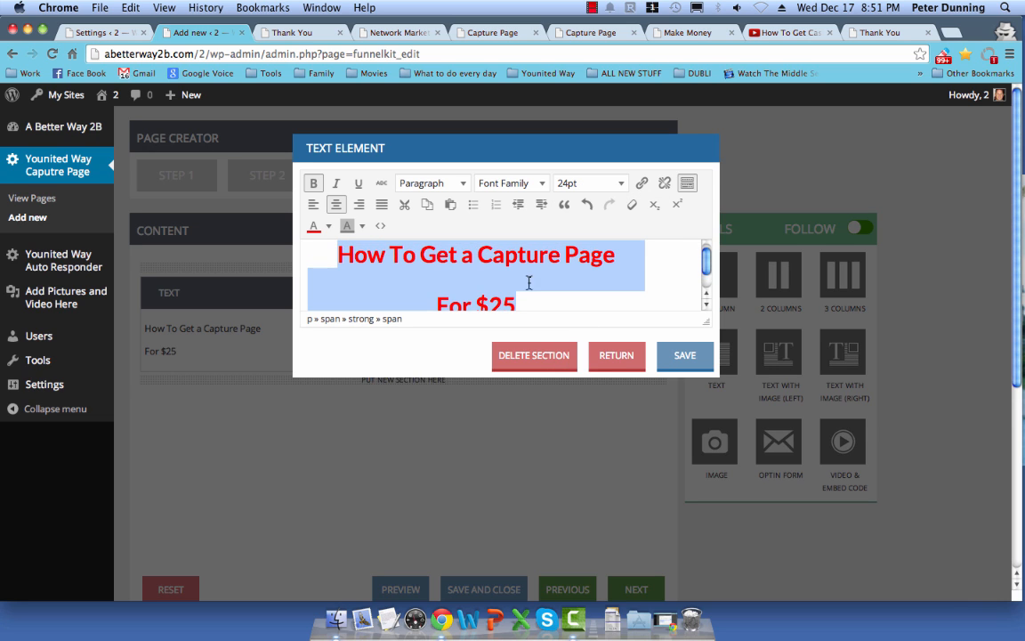
Step: Break the heading before 'Capture', capitalise 'A', enlarge '$25' to 36pt, and save
click(482, 256)
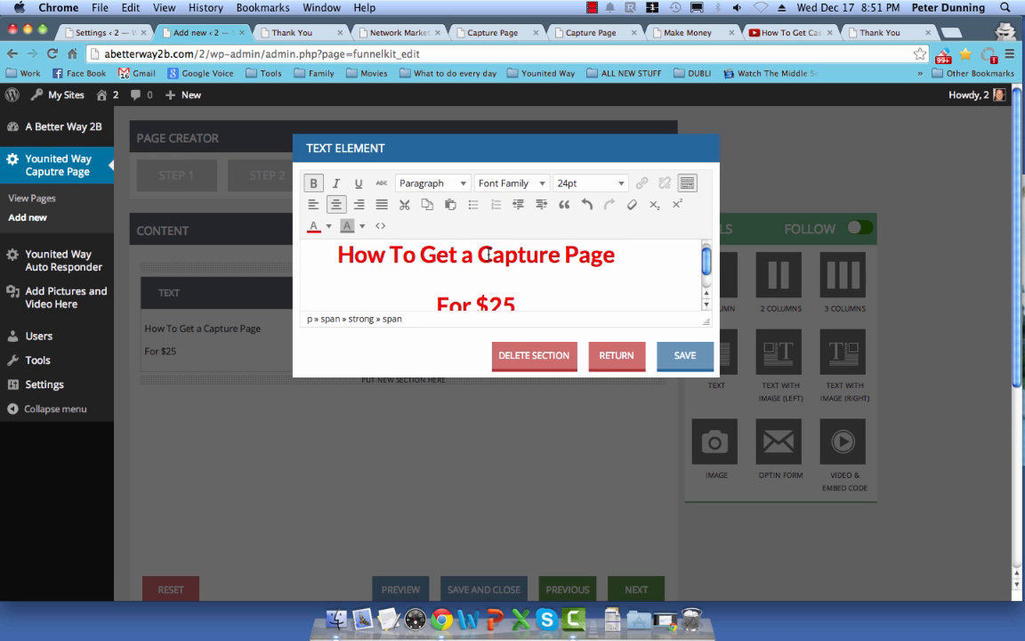
key(Return)
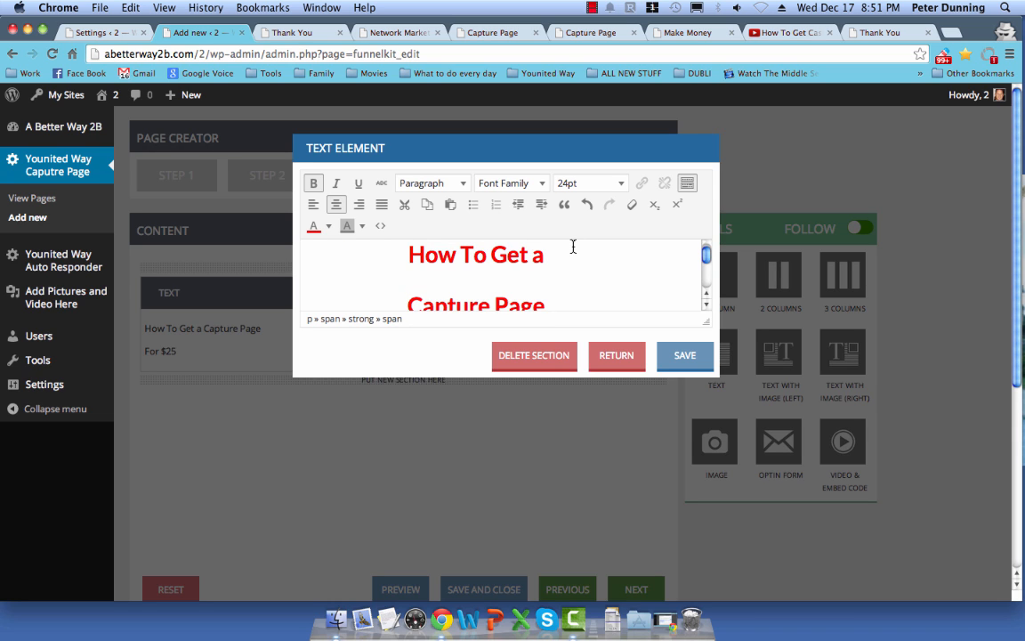
scroll(570, 250, down, 1)
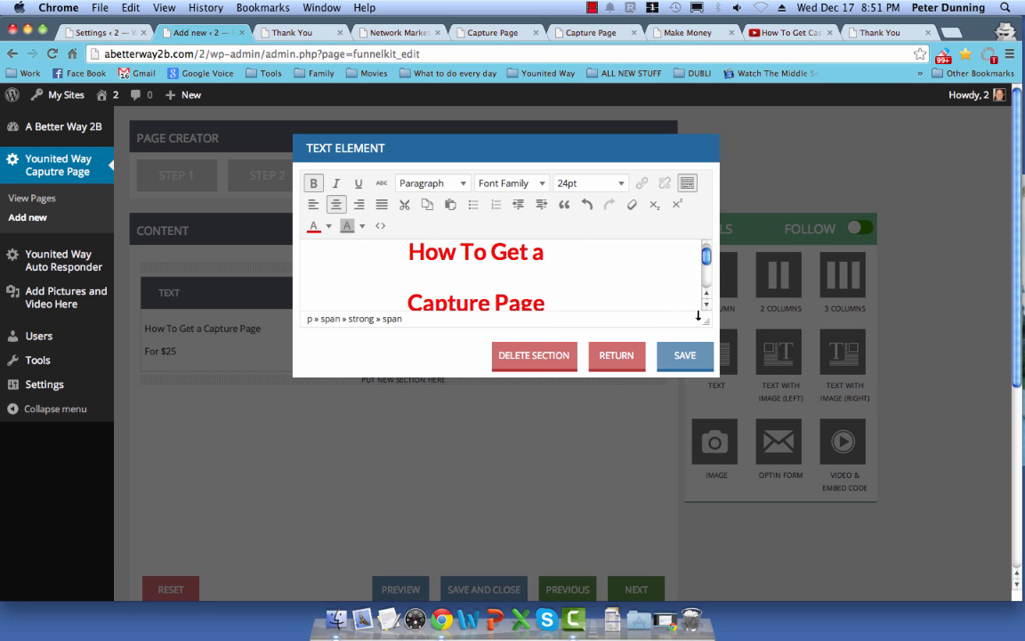
drag(706, 318, 705, 403)
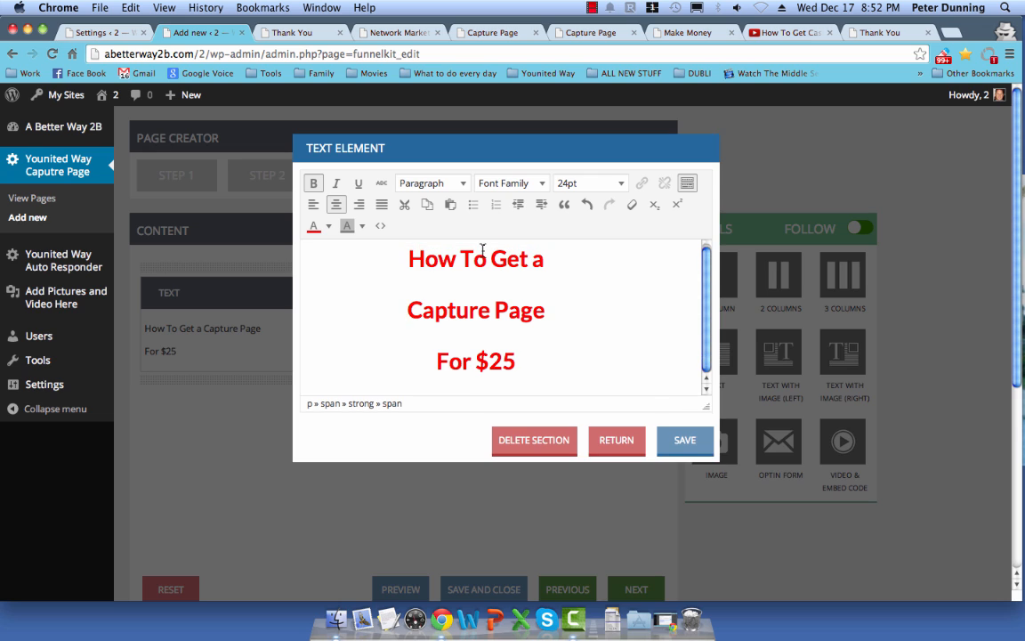
click(537, 259)
key(Delete)
text(A)
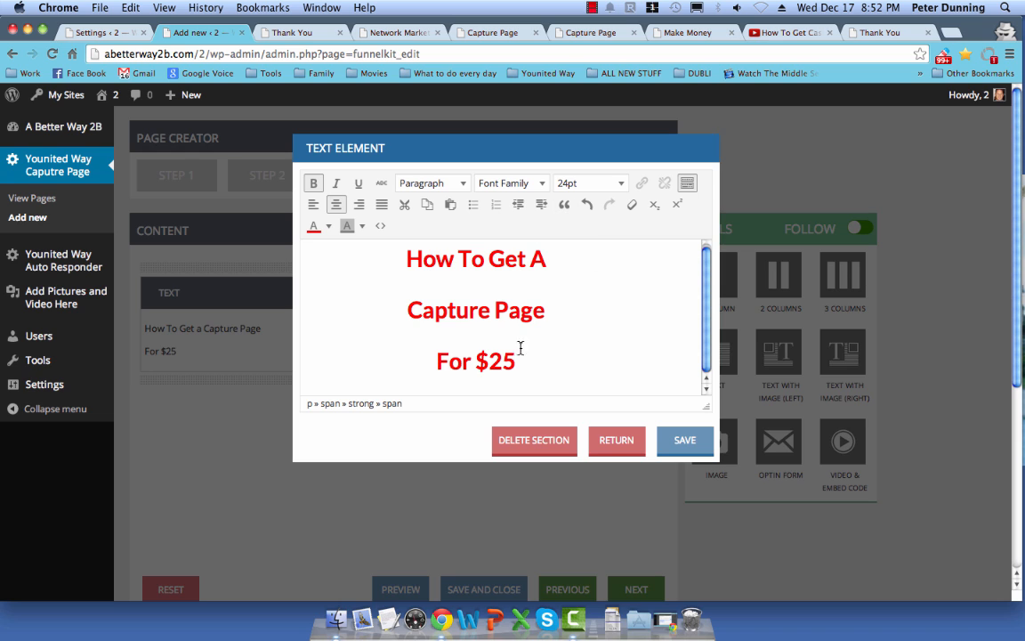
drag(476, 360, 509, 360)
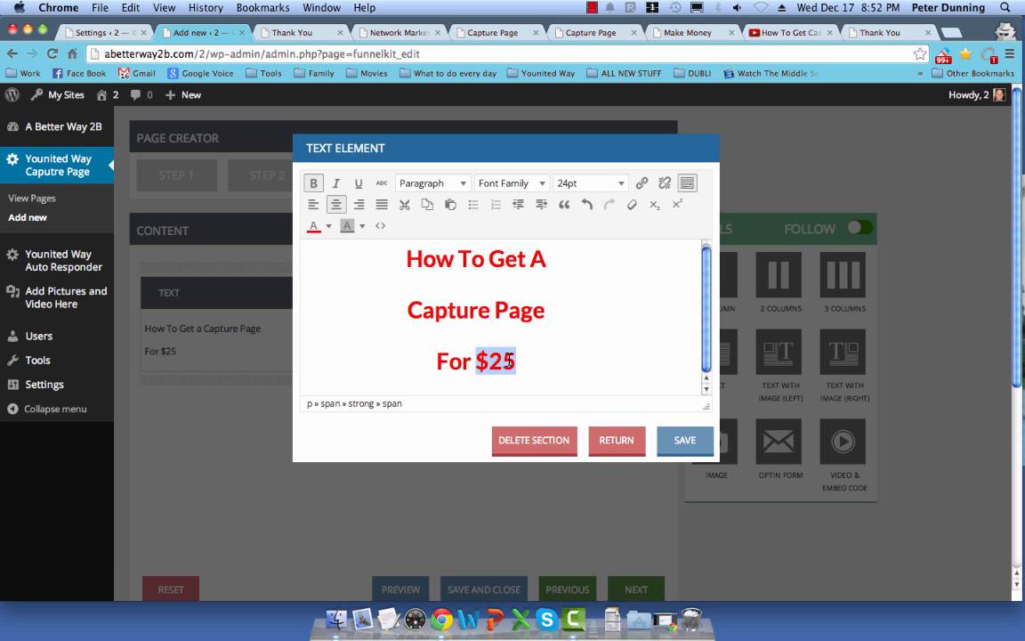
click(599, 186)
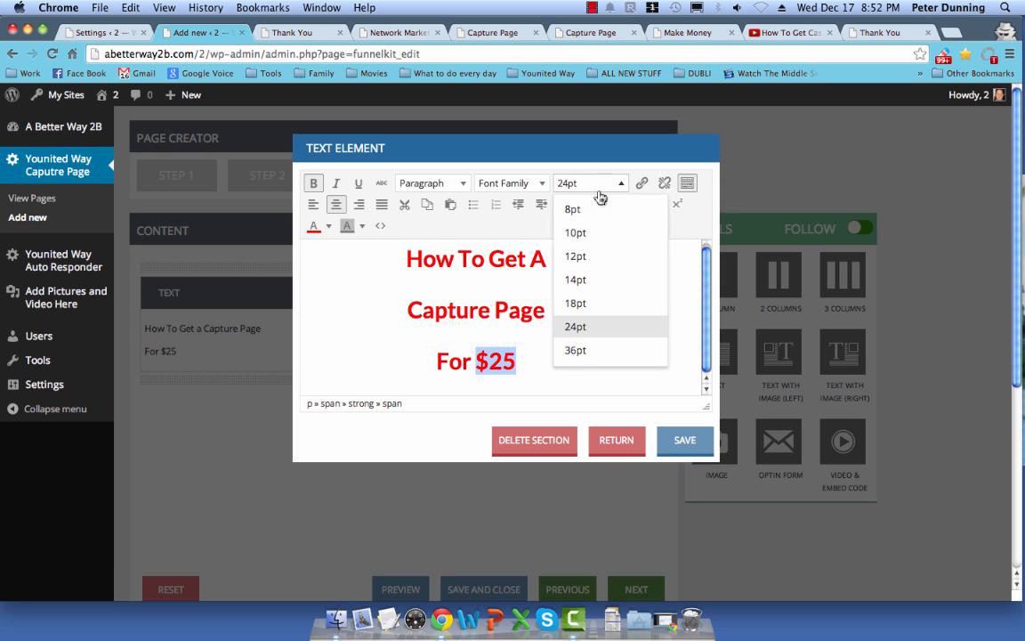
click(574, 351)
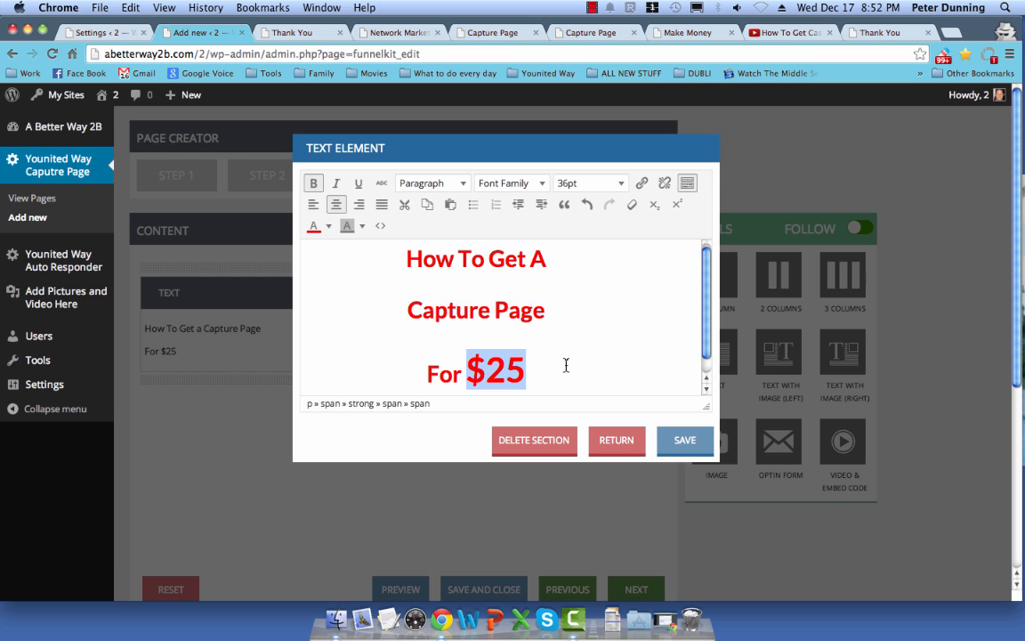
click(674, 439)
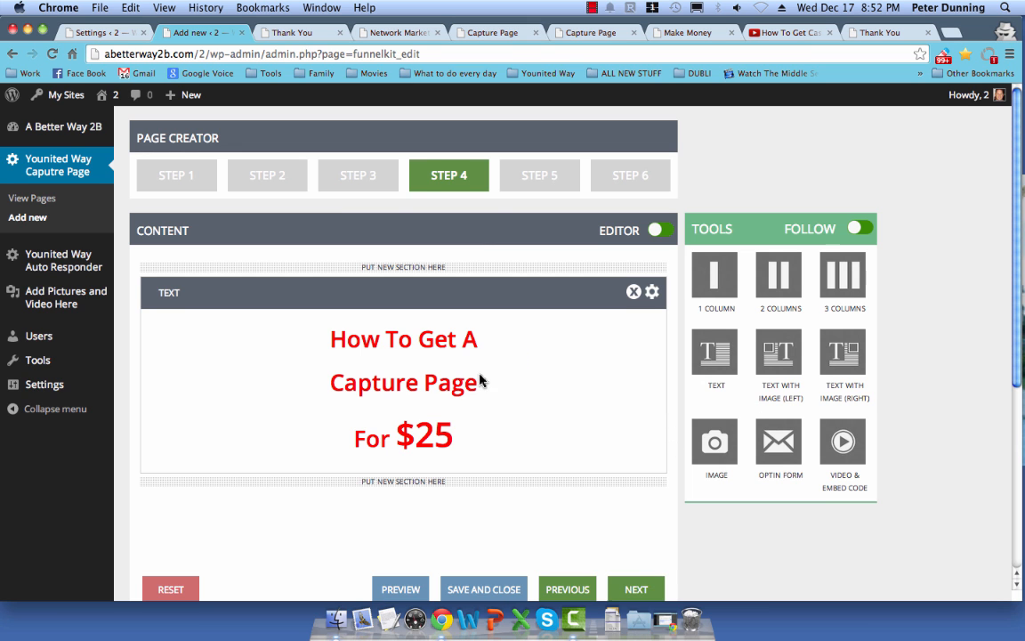
Step: Drop an Optin Form section below the red headline, recheck Step 3, then continue to Step 5
scroll(485, 383, down, 4)
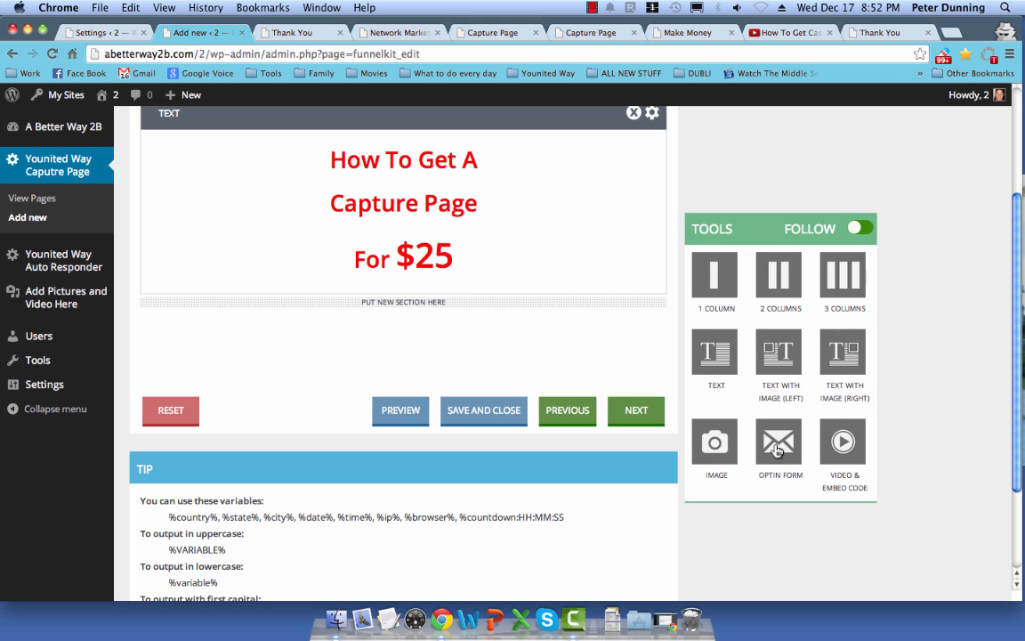
drag(777, 451, 430, 310)
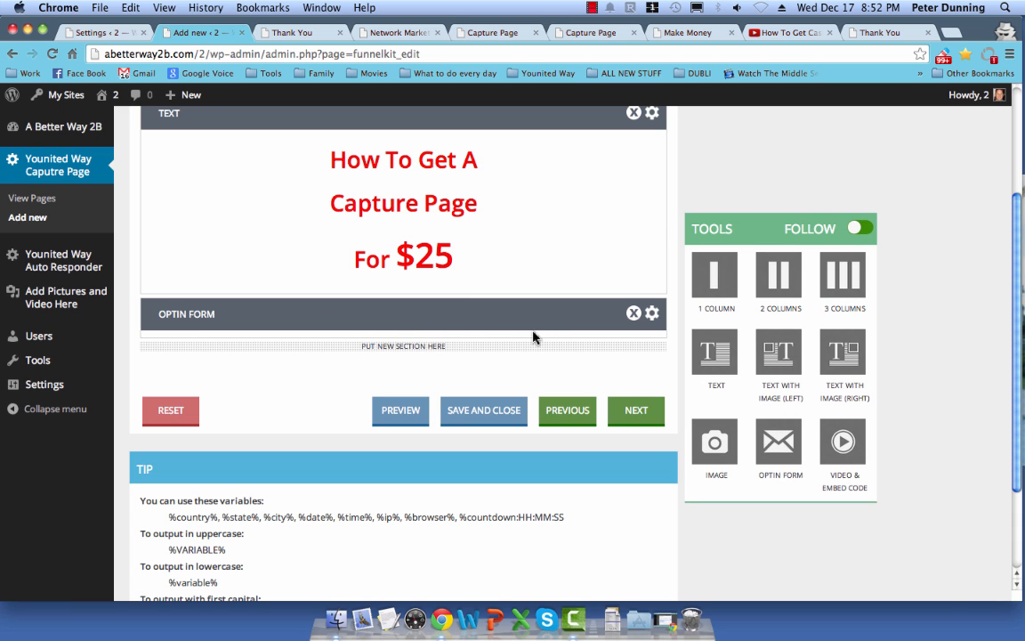
scroll(531, 337, up, 5)
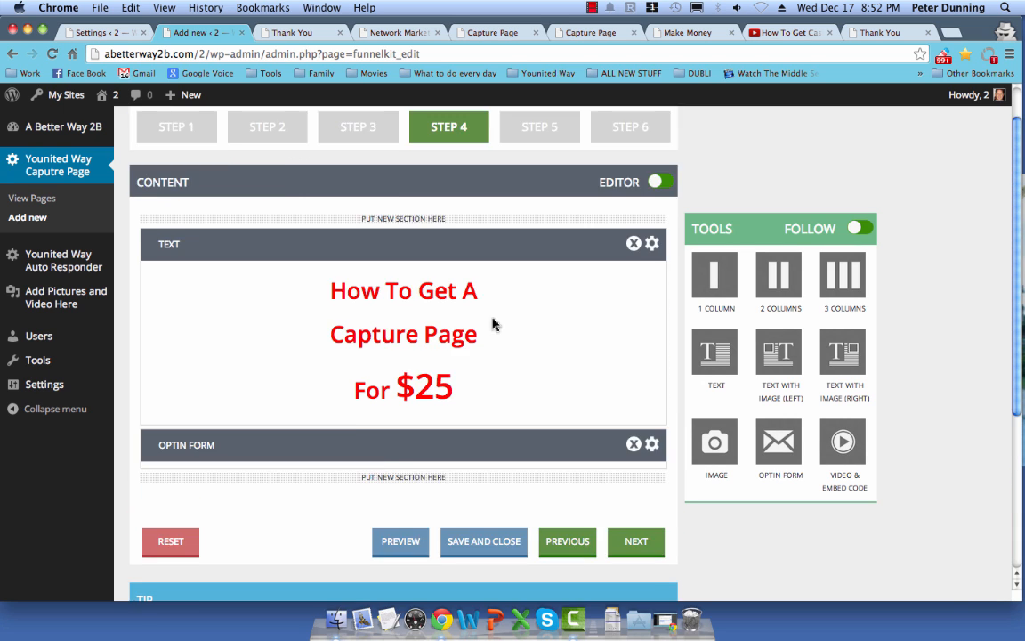
click(358, 178)
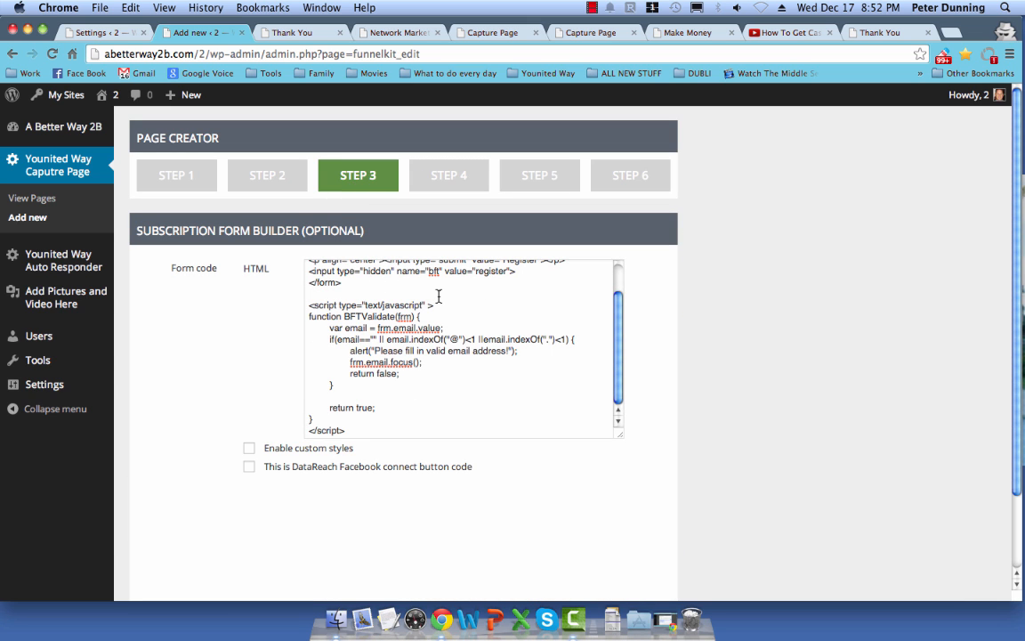
click(472, 179)
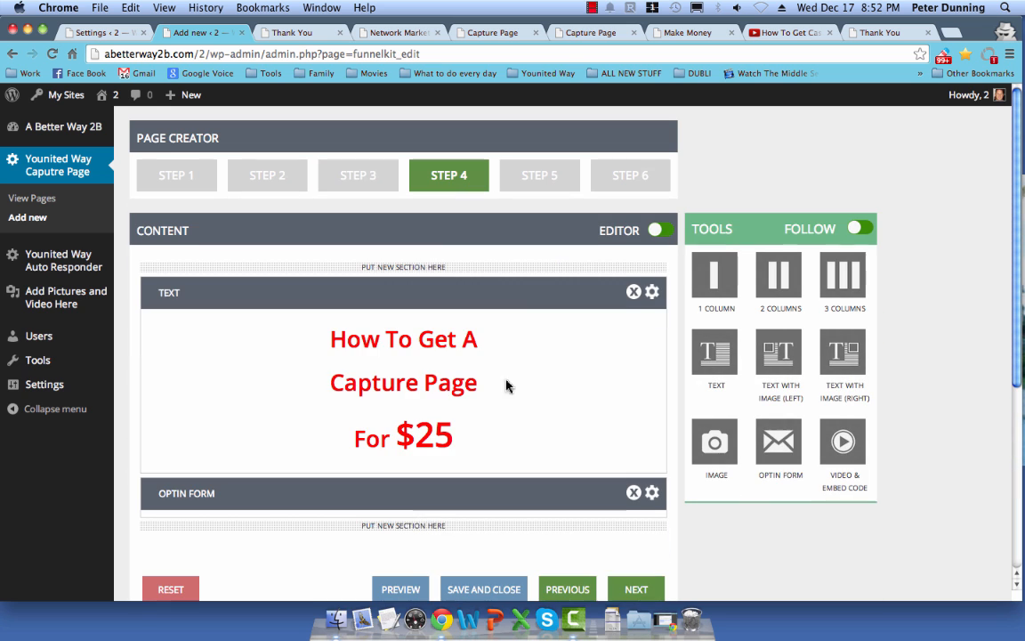
scroll(512, 389, down, 1)
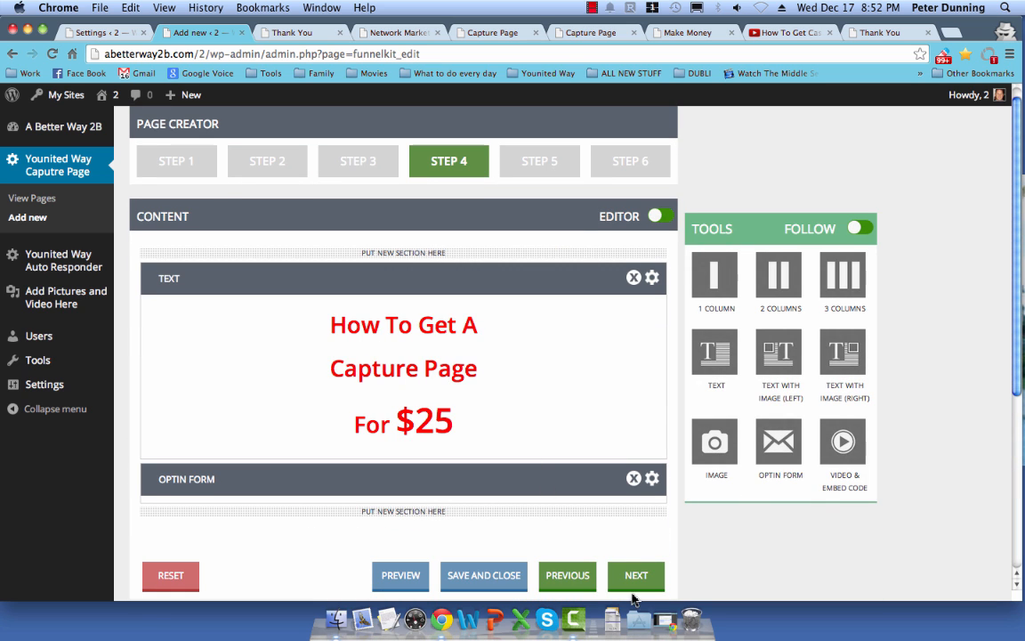
click(538, 159)
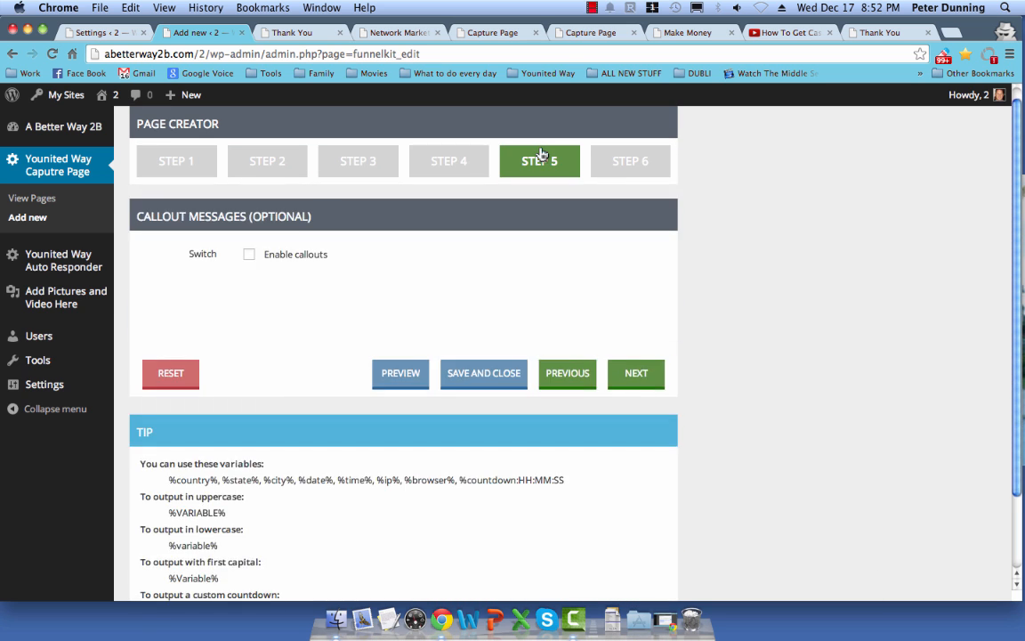
Step: Leave callout messages unchecked in Step 5 and continue to the Step 6 Final Touch
click(253, 255)
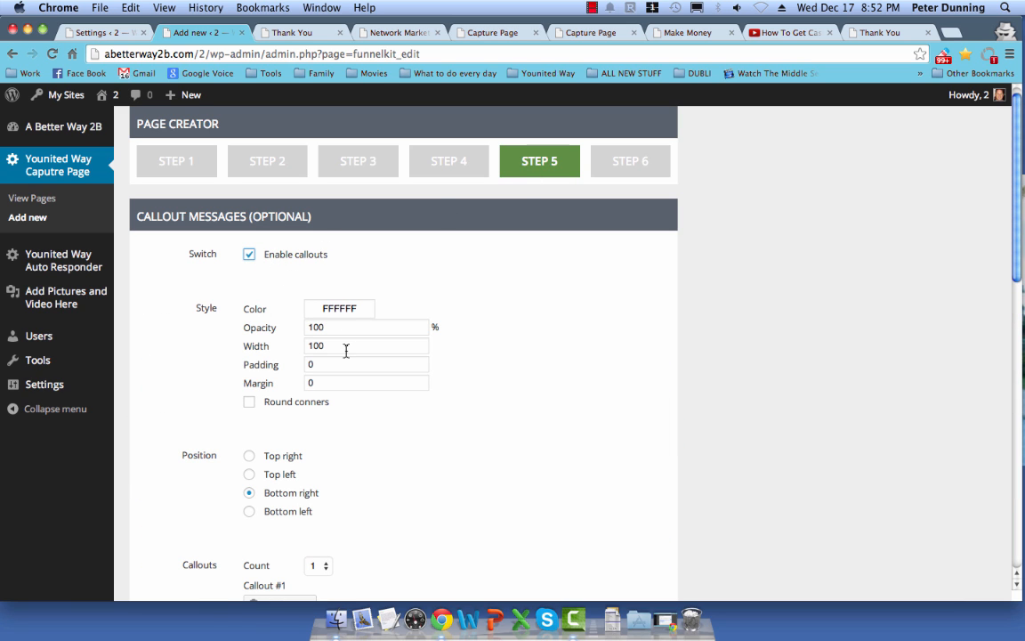
scroll(334, 463, down, 5)
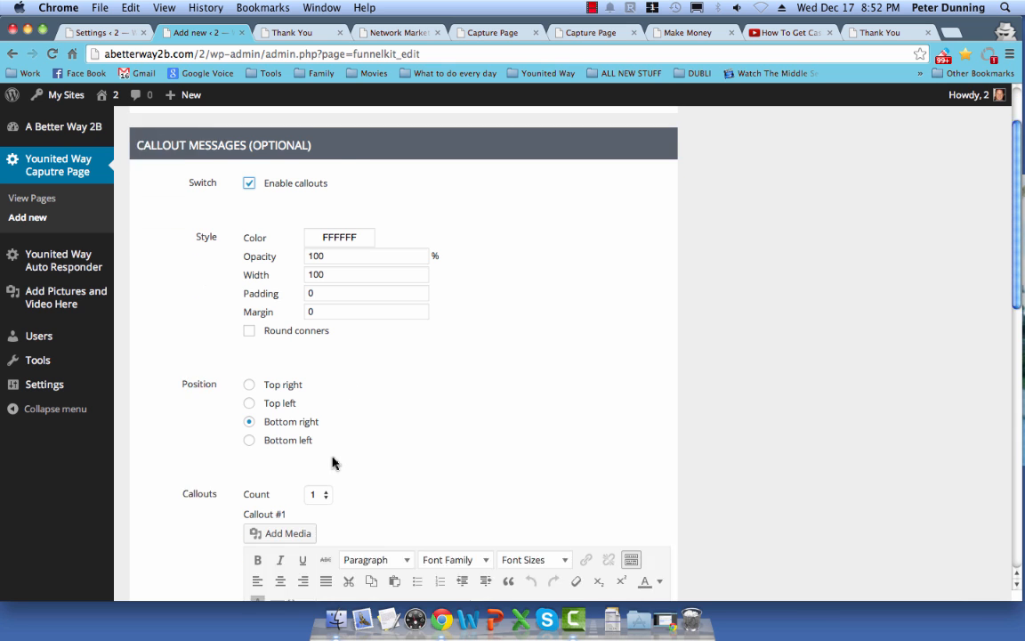
scroll(334, 463, up, 5)
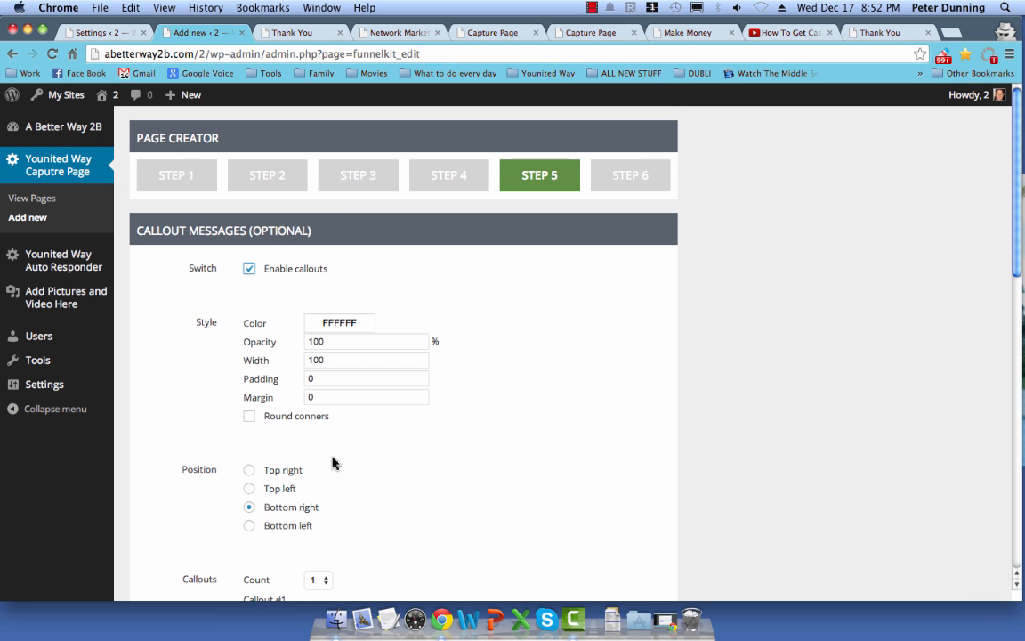
click(270, 269)
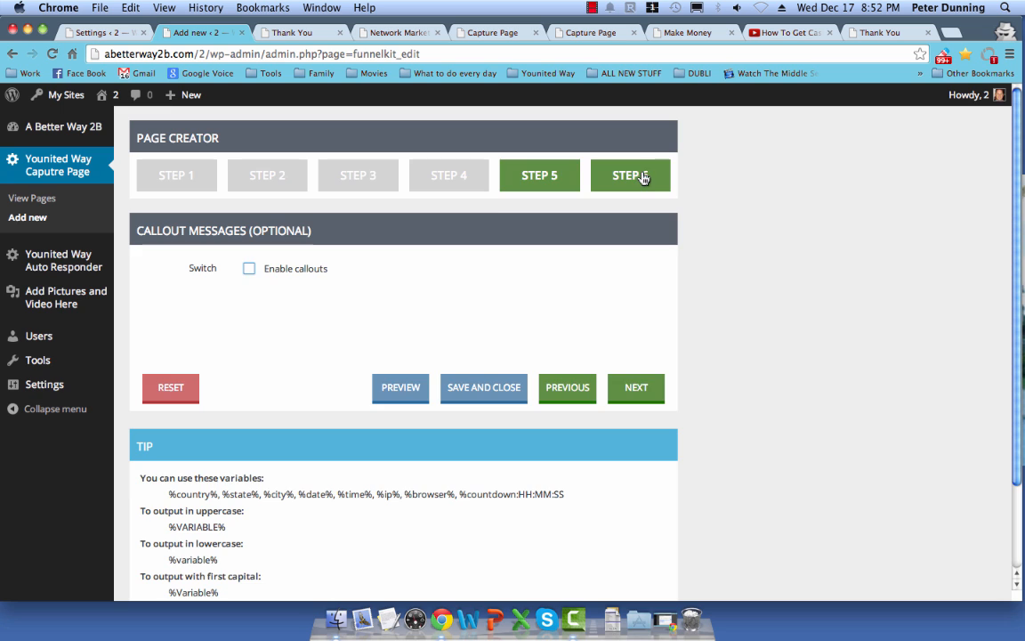
click(645, 176)
click(412, 270)
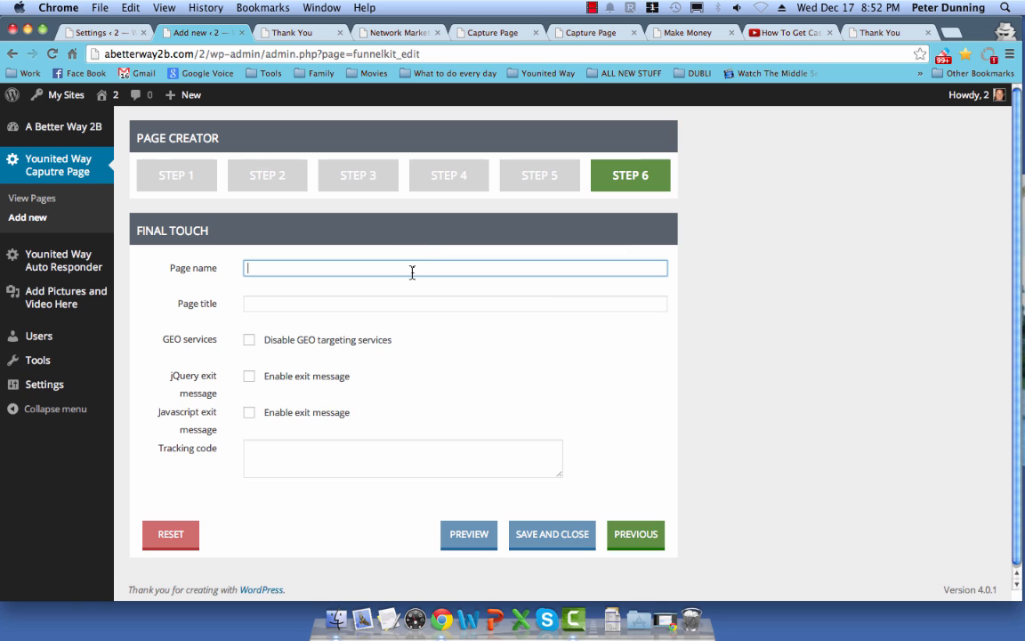
click(485, 34)
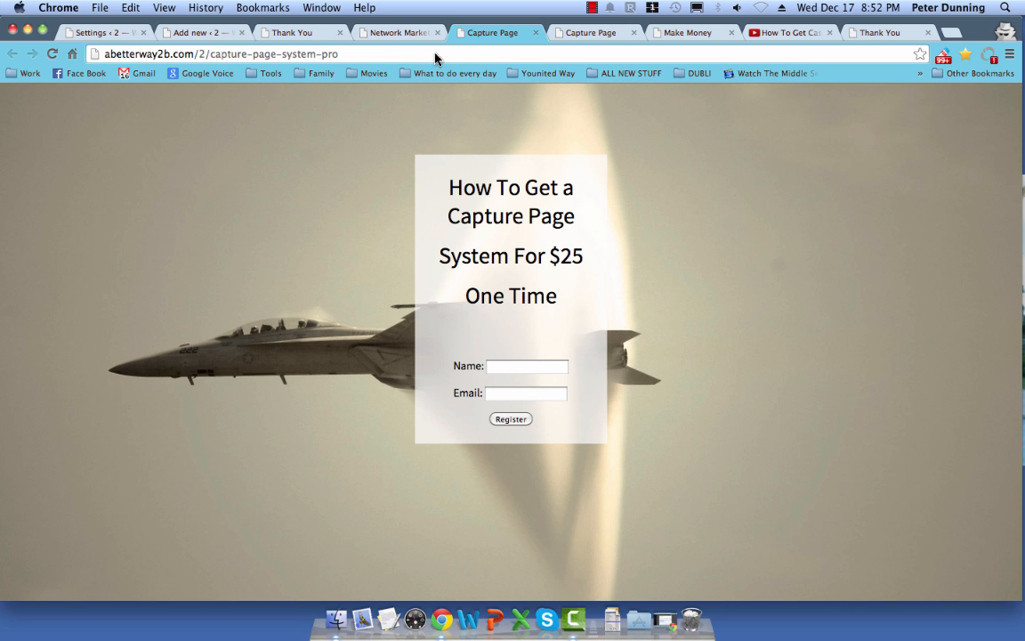
drag(210, 54, 349, 56)
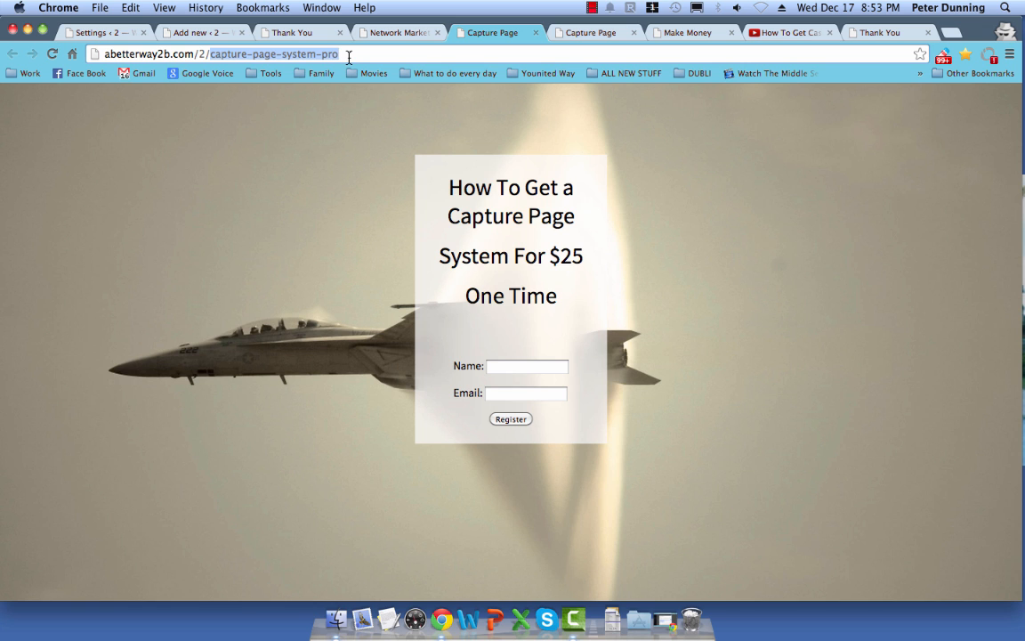
click(178, 32)
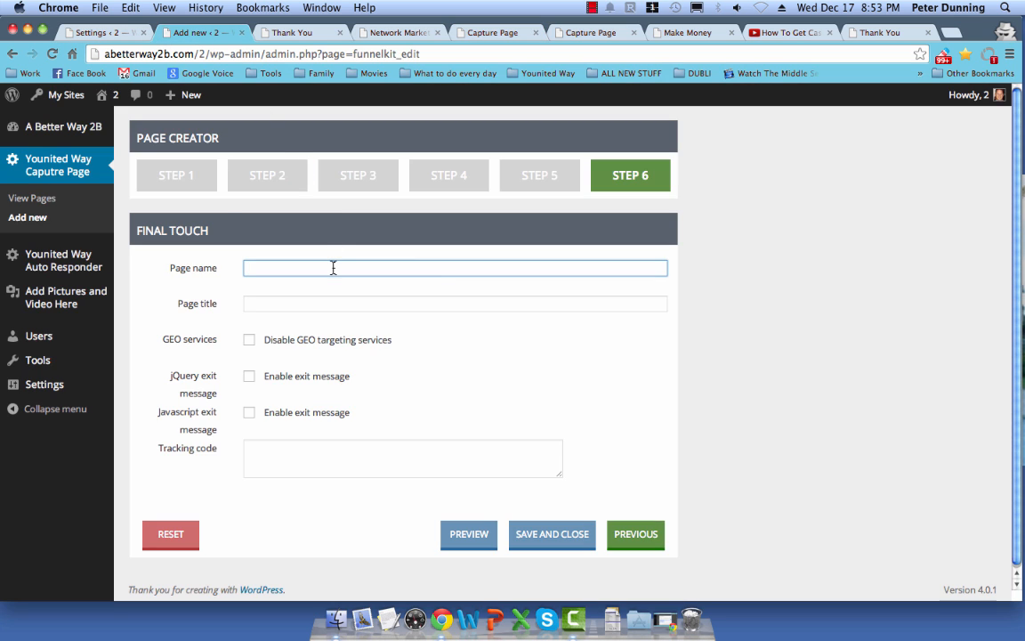
Step: Type the page name, fix typos, and trim it to 'How To Get A Capture Page'
text(Get)
key(BackSpace)
text(age For Less that Tank Of Gas)
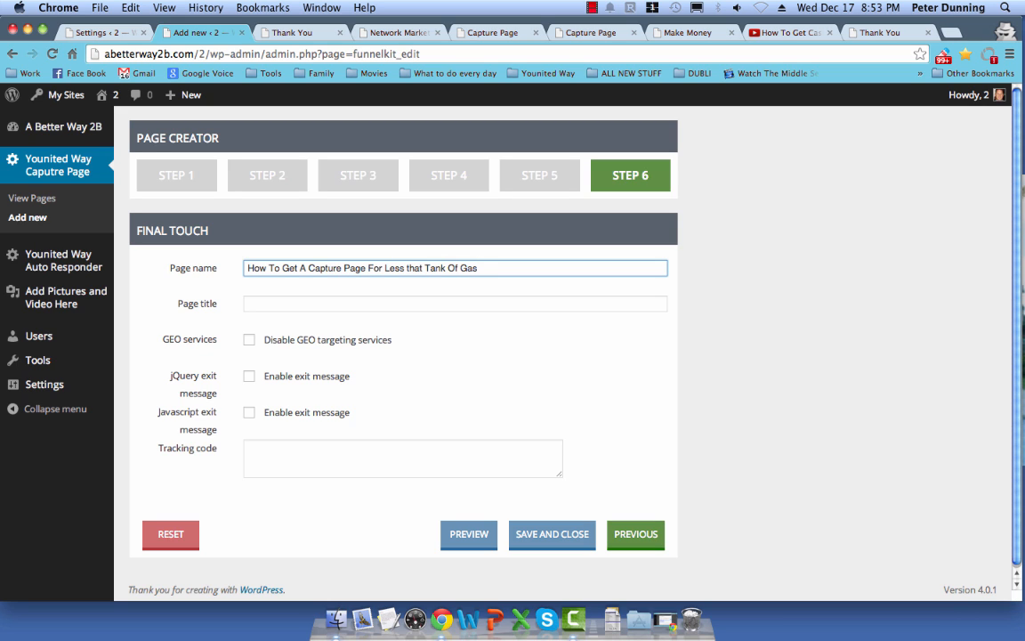
key(BackSpace)
key(BackSpace)
text(od)
key(BackSpace)
text(f)
click(492, 35)
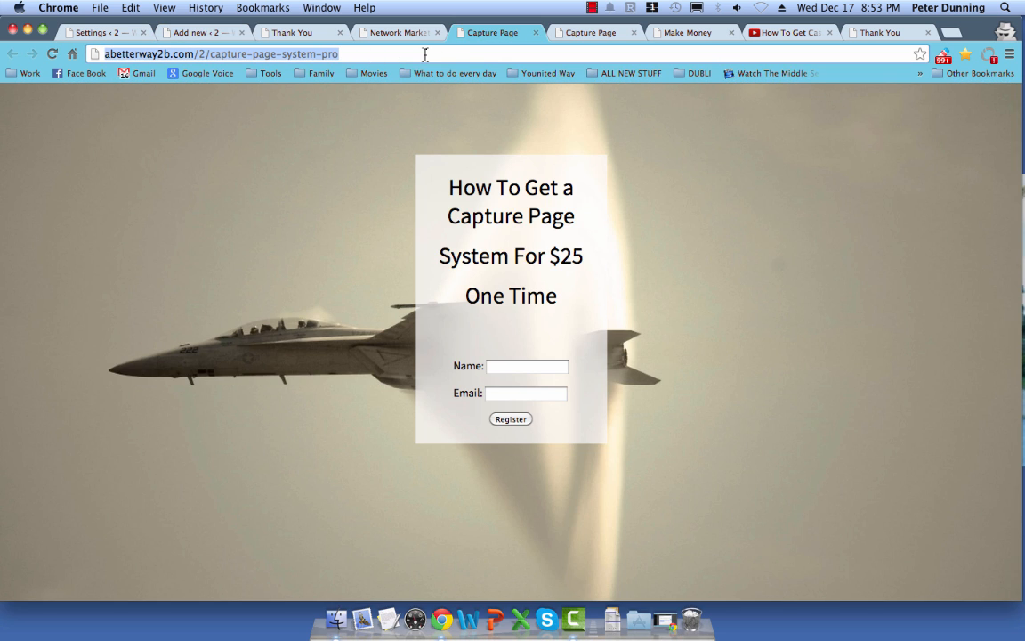
click(192, 32)
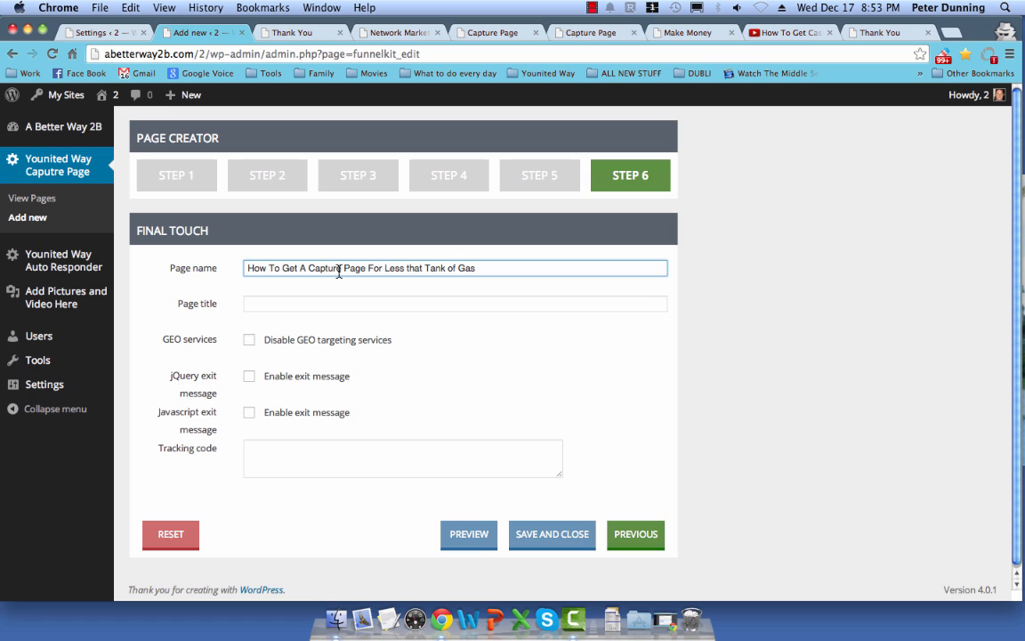
drag(341, 270, 587, 265)
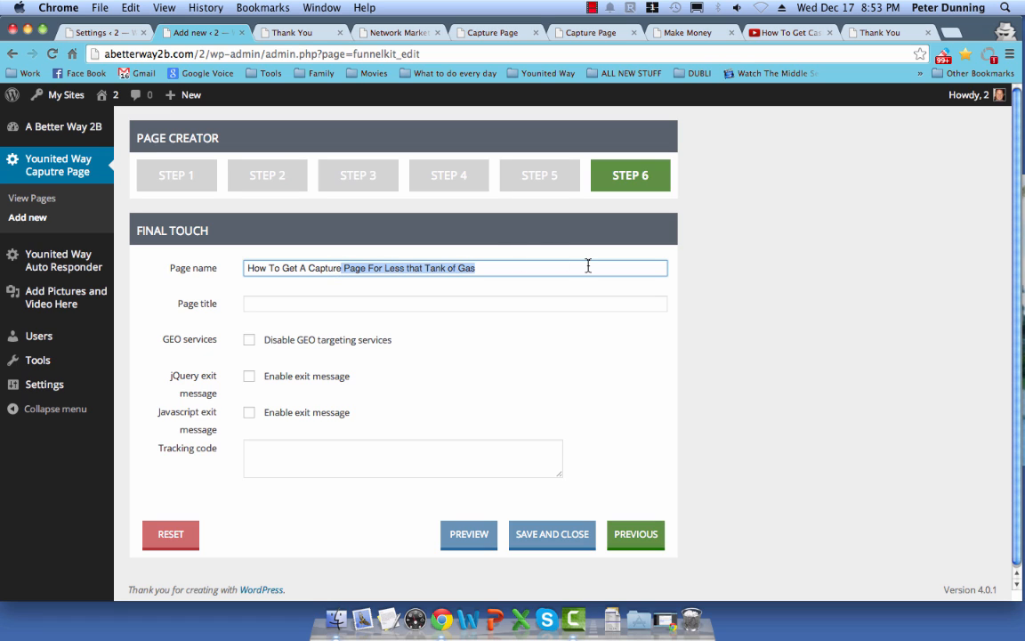
key(BackSpace)
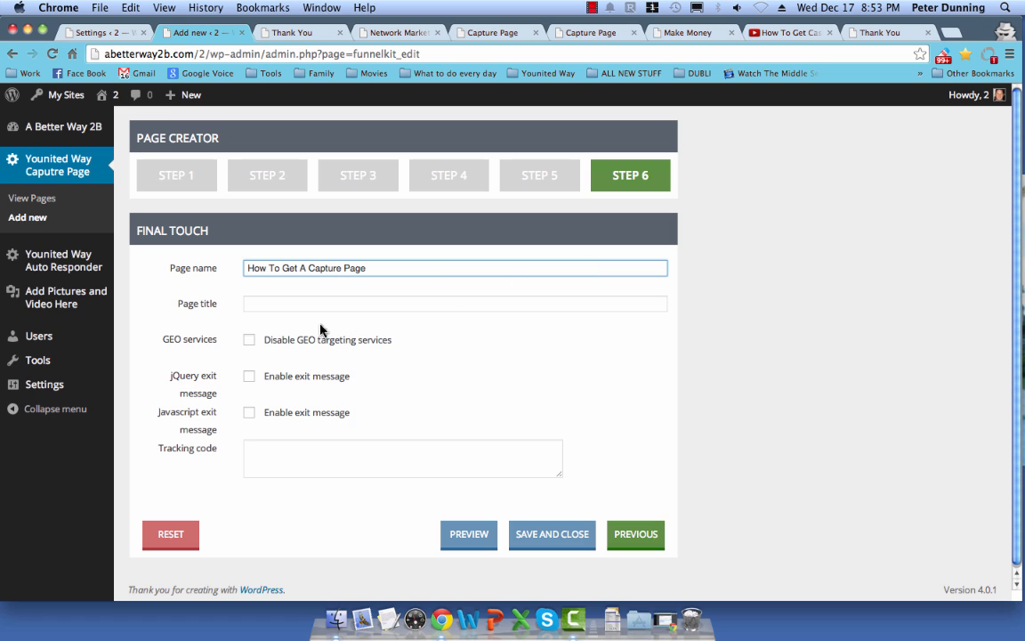
click(269, 301)
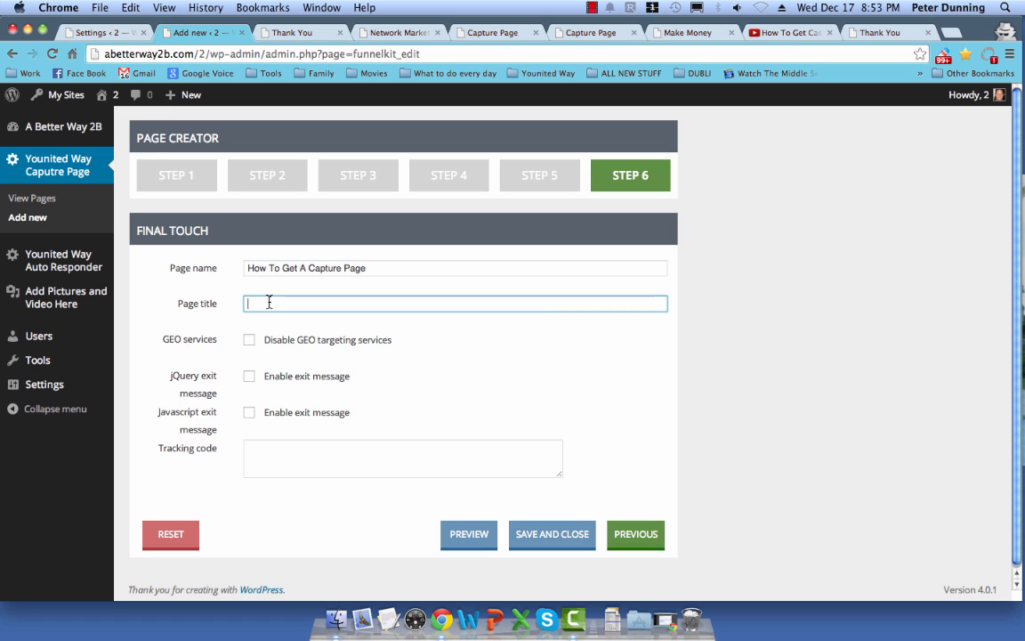
Step: Set the Final Touch page title to '$25', replacing the first typed title
text(Thank You)
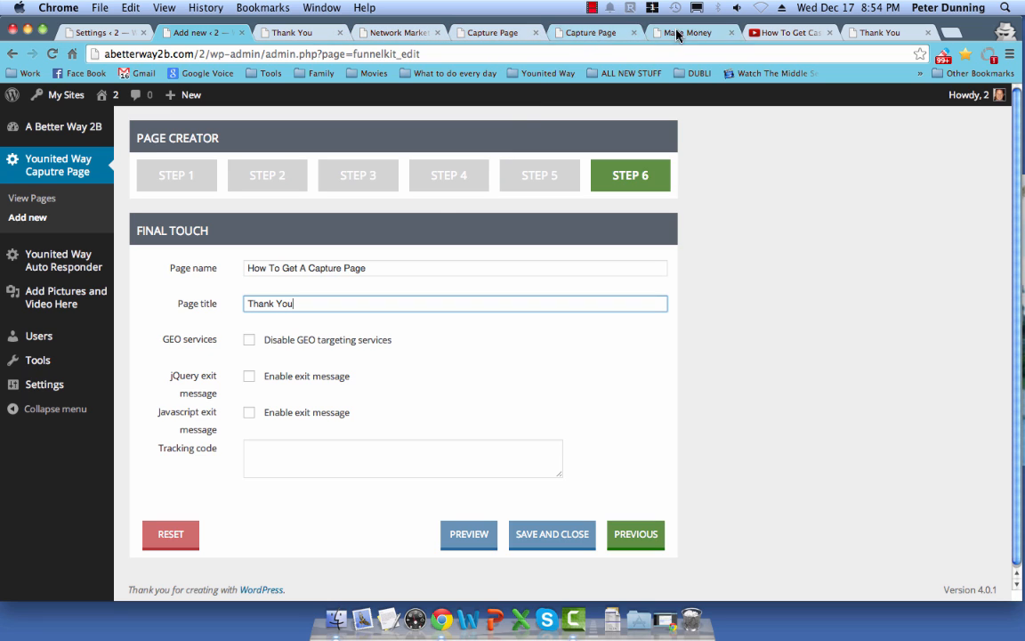
drag(294, 303, 220, 303)
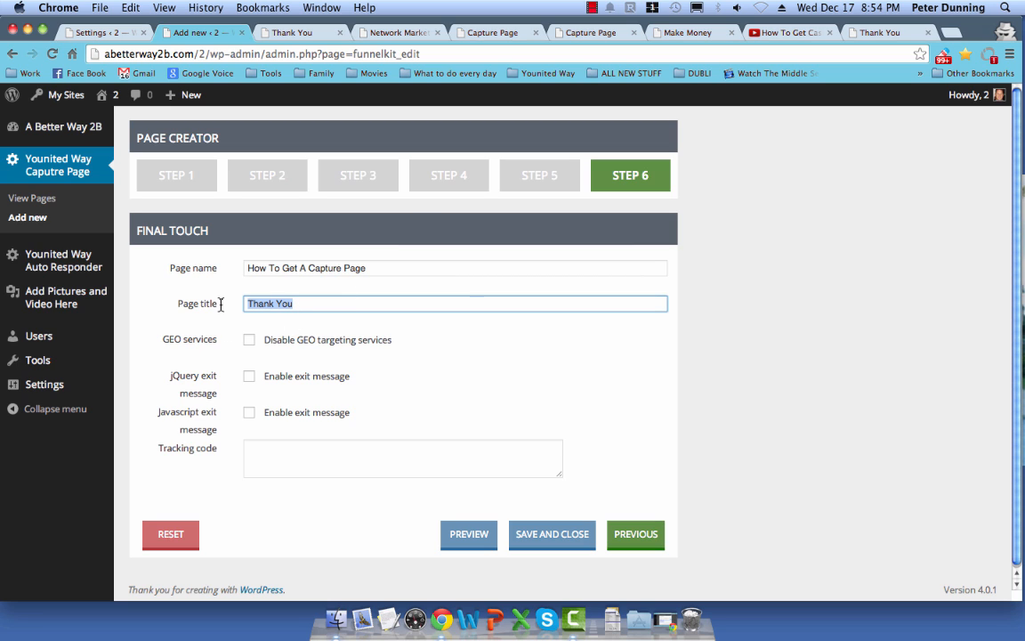
text($5)
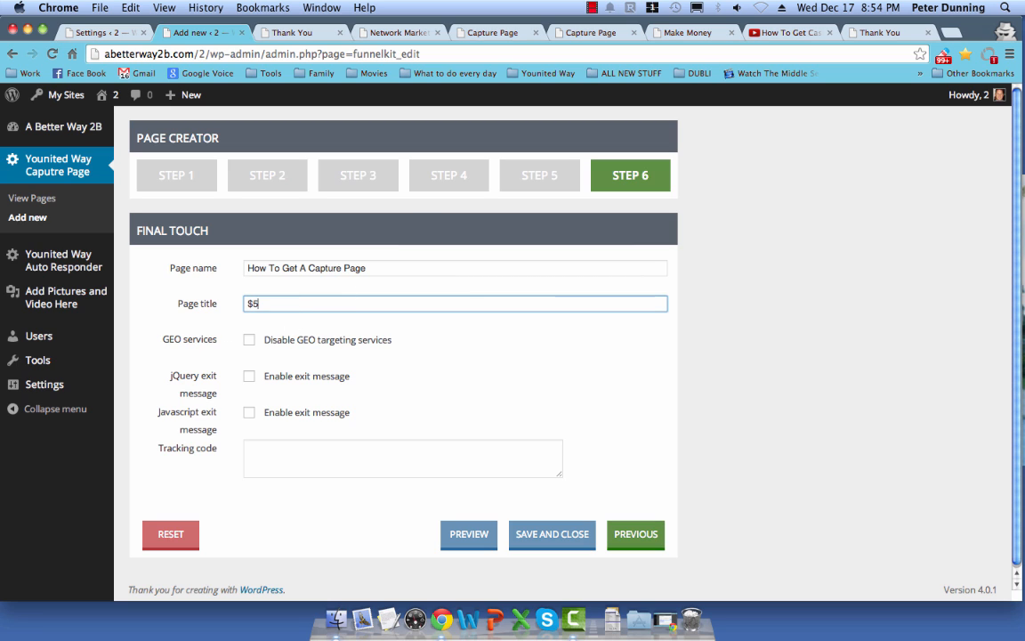
key(BackSpace)
Step: Save and close How To Get A Capture Page, then open its View link in a new tab
click(574, 536)
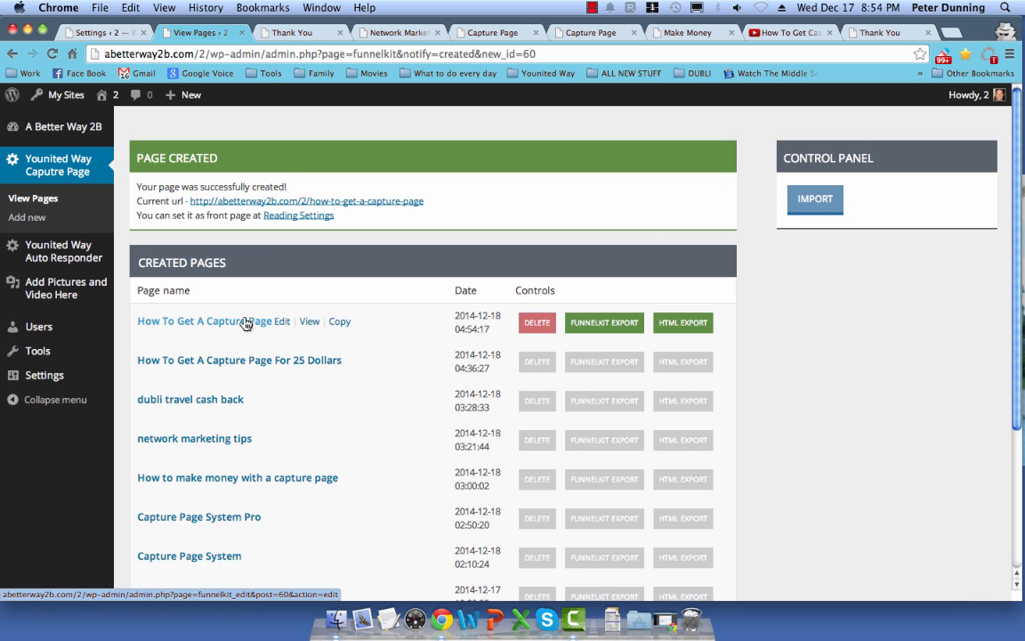
right_click(305, 325)
key(Escape)
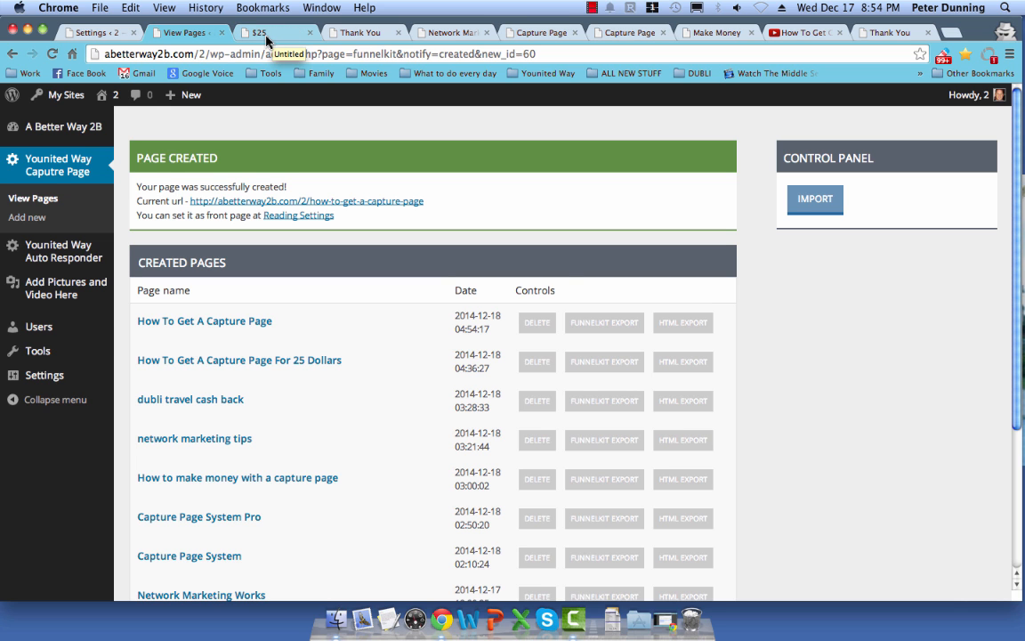
click(280, 37)
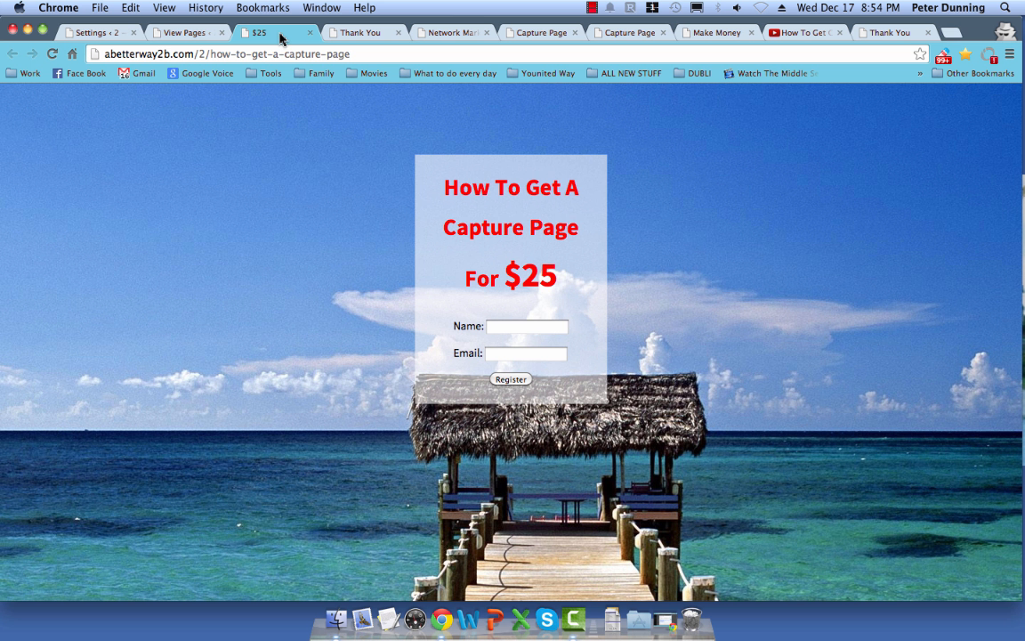
drag(222, 54, 345, 51)
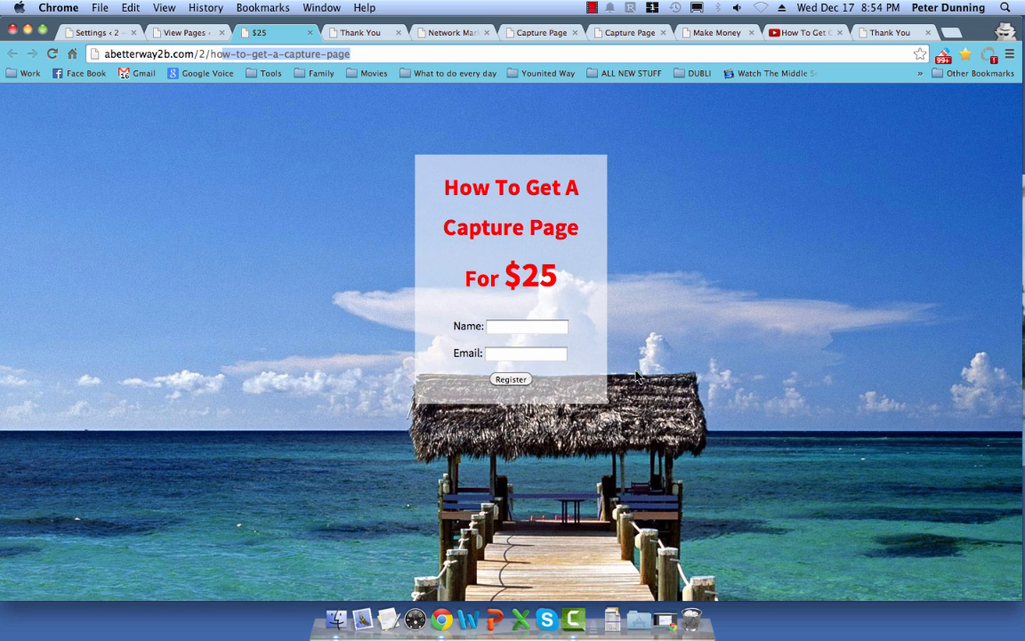
click(202, 39)
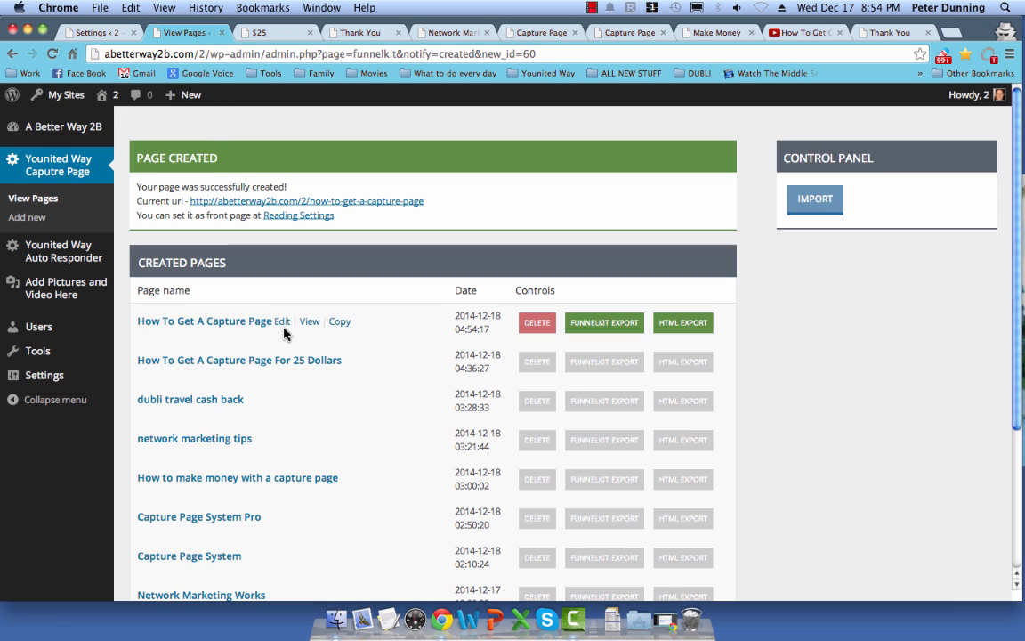
Step: Edit the capture page and position its main container from the right side in Step 2
click(283, 323)
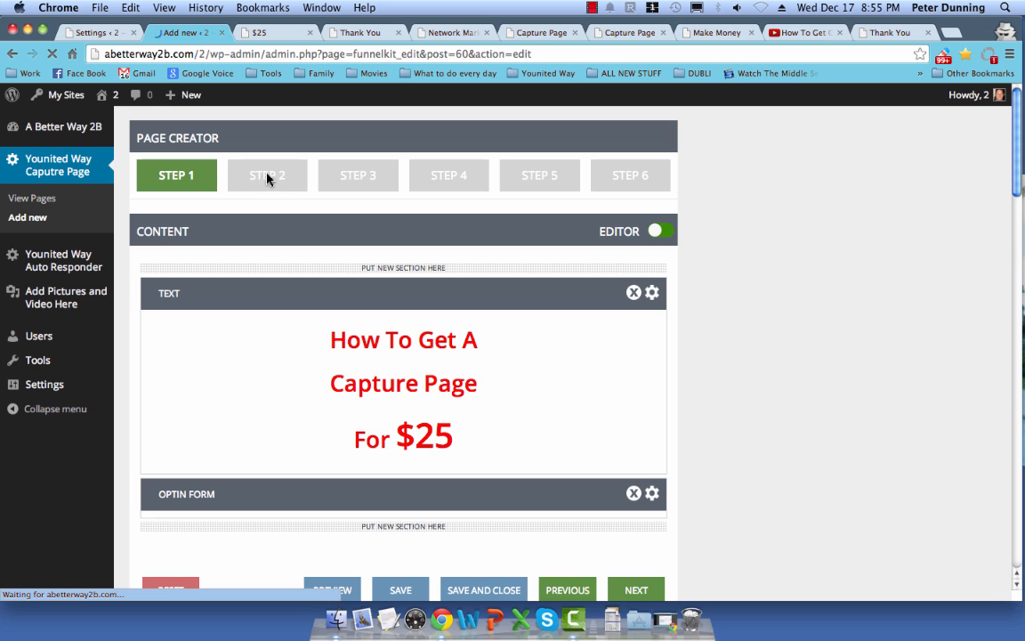
click(266, 179)
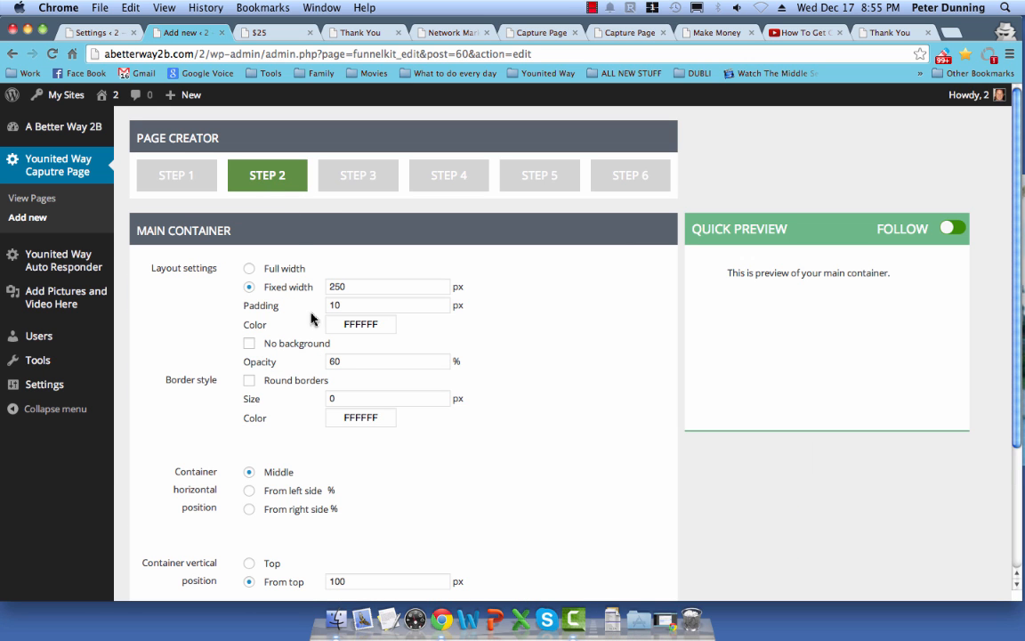
scroll(246, 428, down, 2)
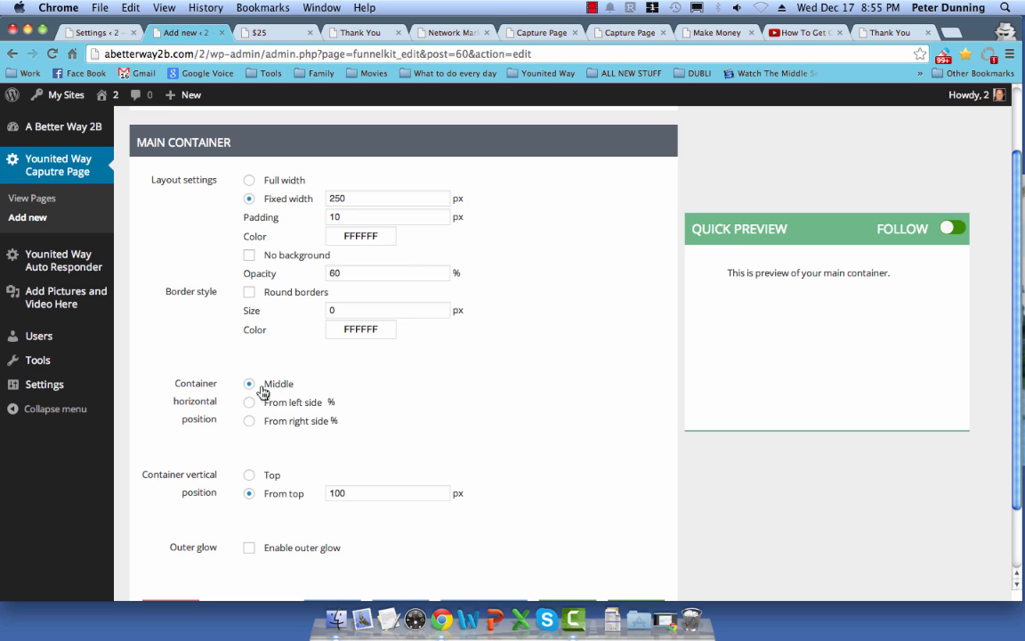
click(248, 423)
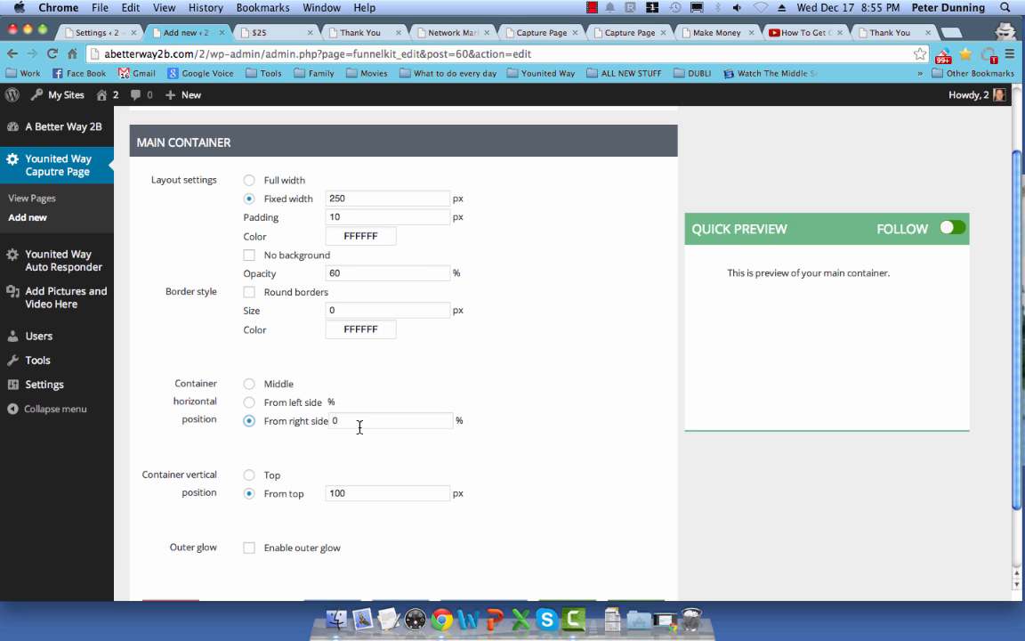
click(262, 36)
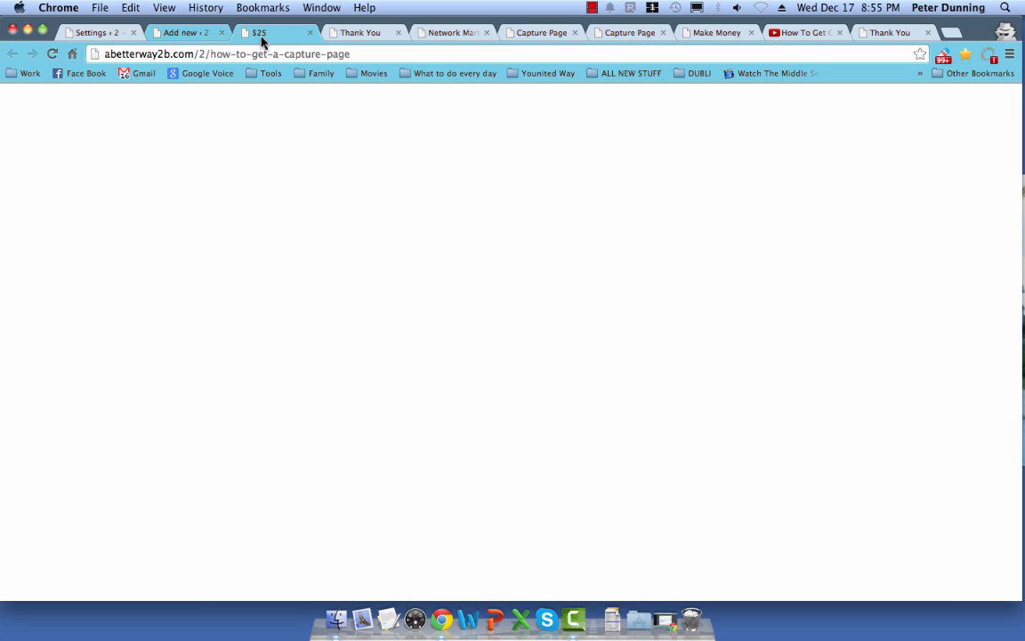
click(185, 35)
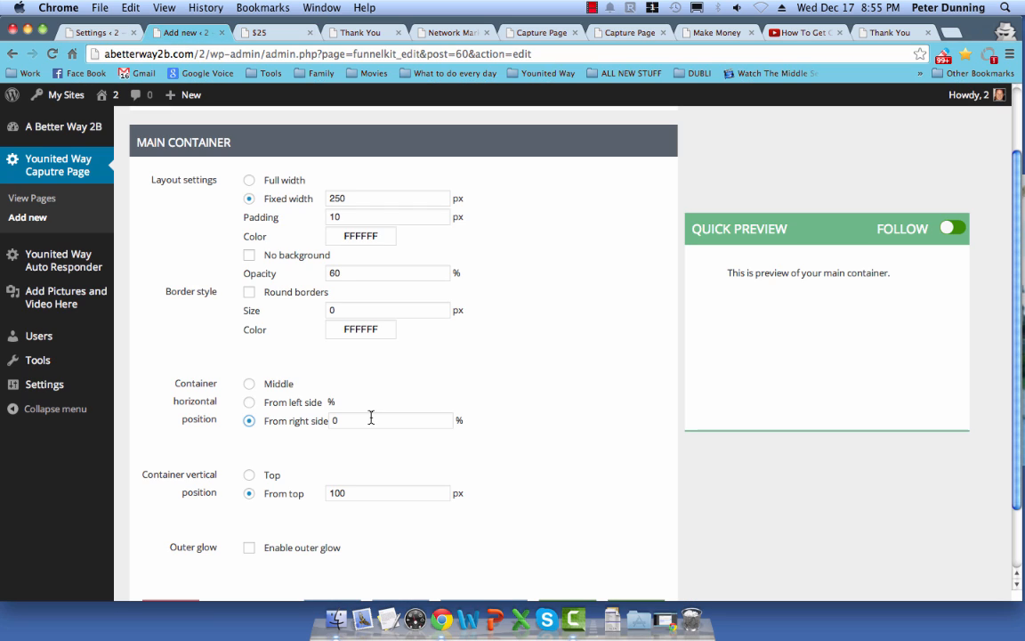
Step: Enter a 50% right-side offset, save the page, and switch to the live $25 tab
click(337, 419)
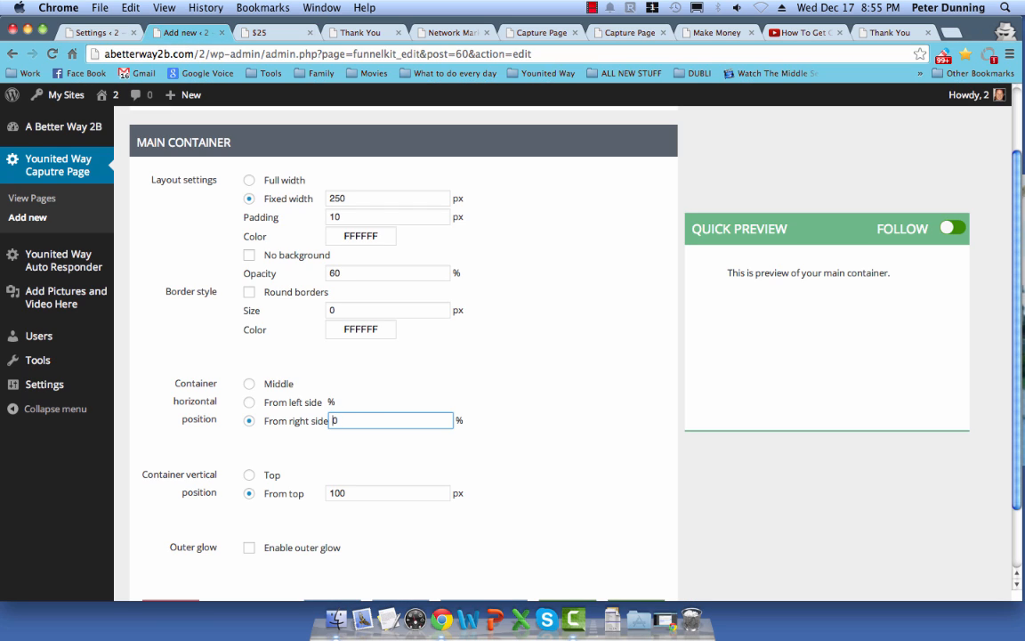
text(5)
scroll(372, 401, down, 2)
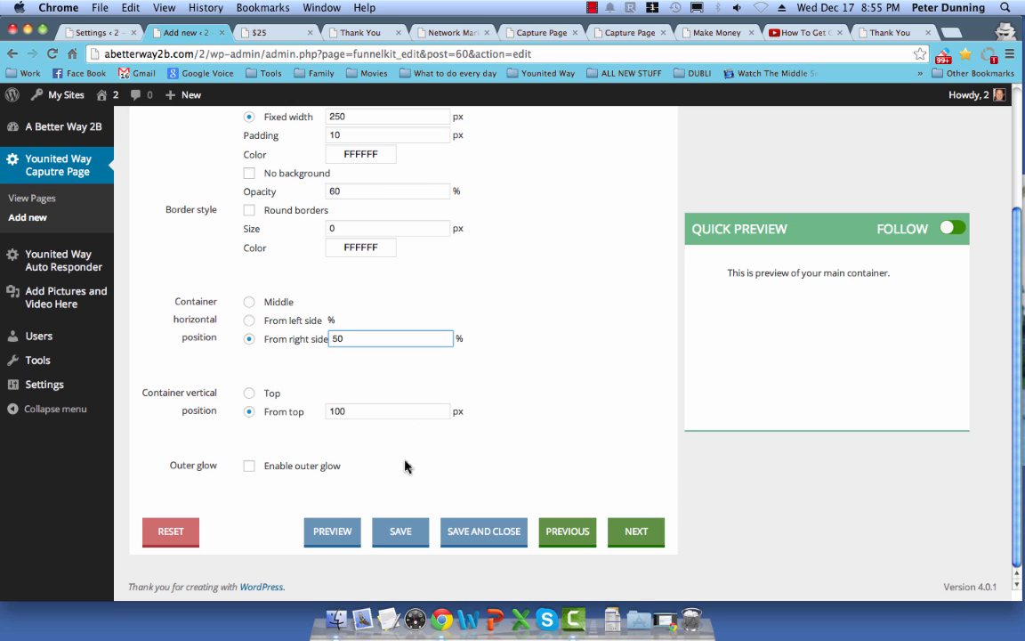
click(389, 536)
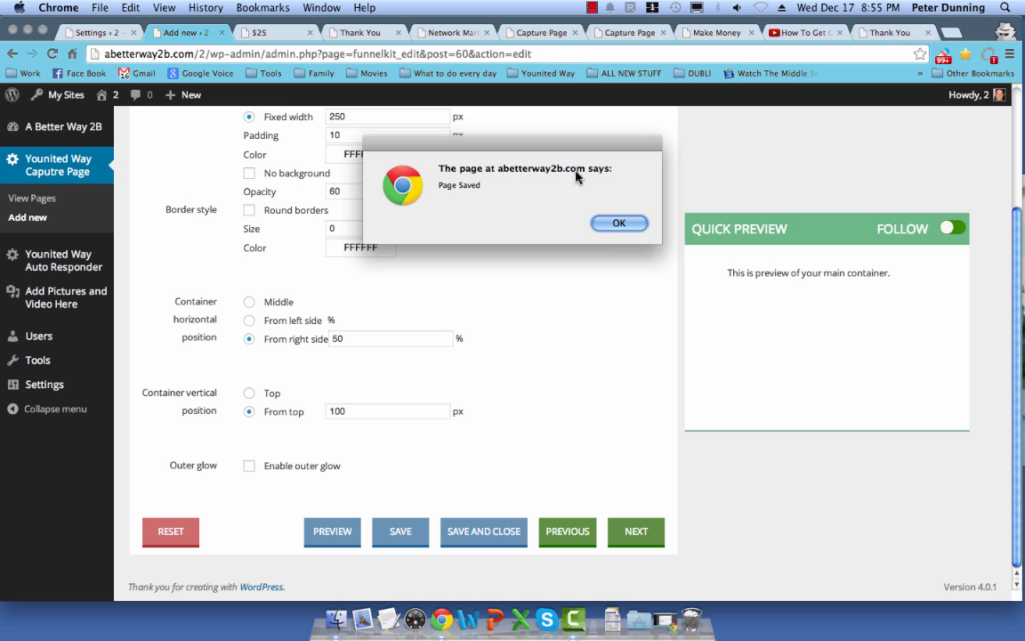
click(618, 224)
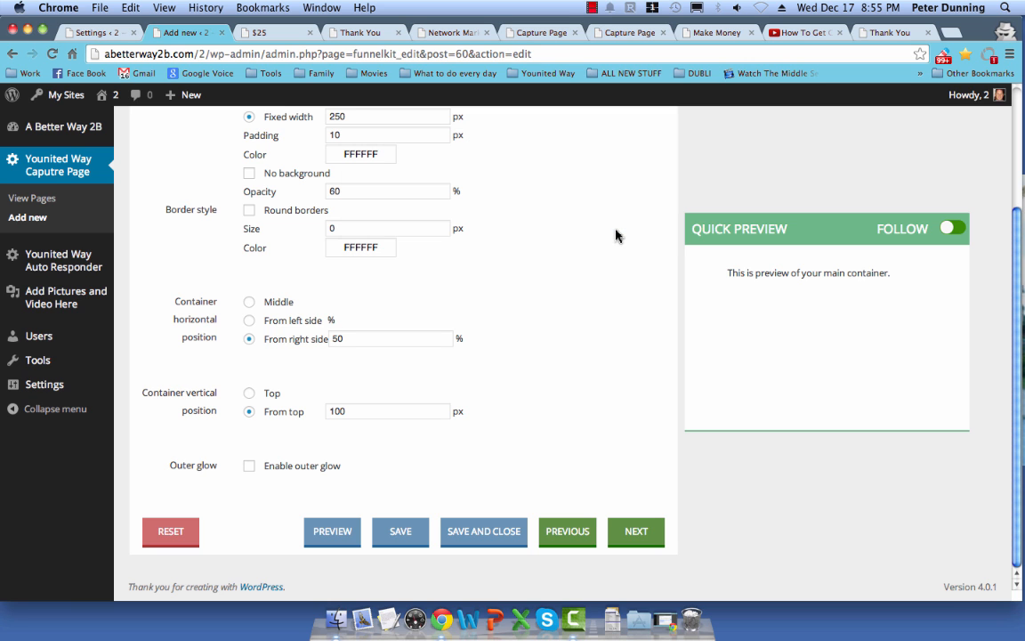
click(242, 32)
Step: Change the form box's right-side offset from 50 to 25, save, and reload the live page
click(52, 53)
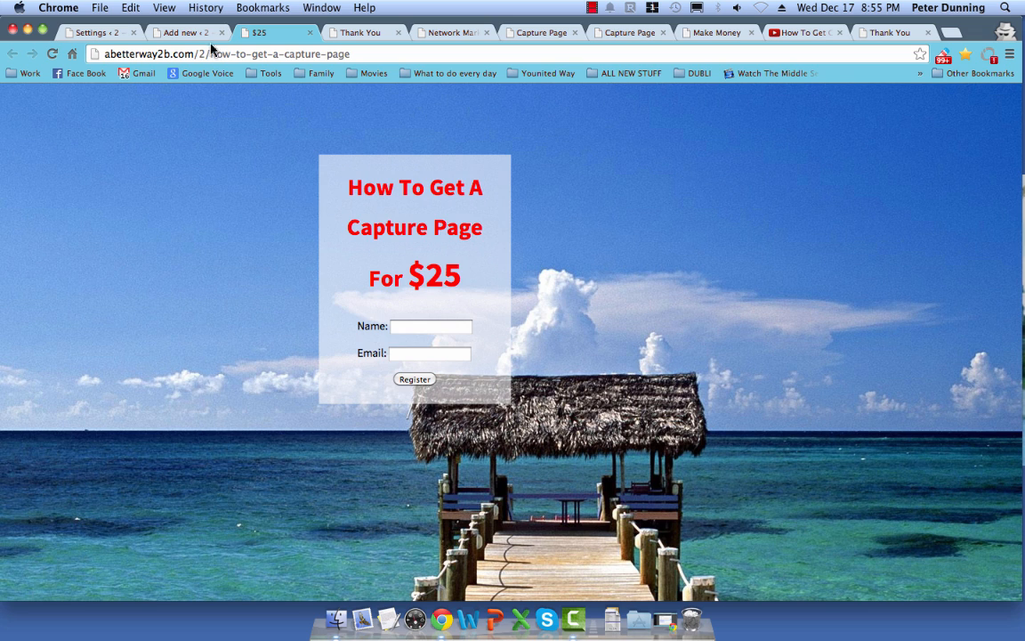
click(176, 32)
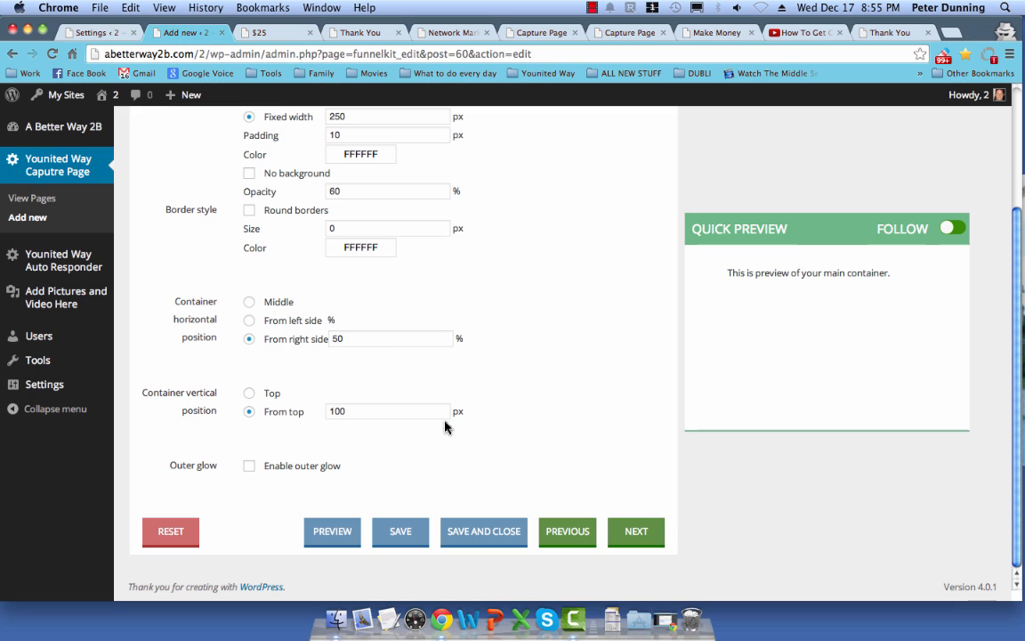
double_click(335, 338)
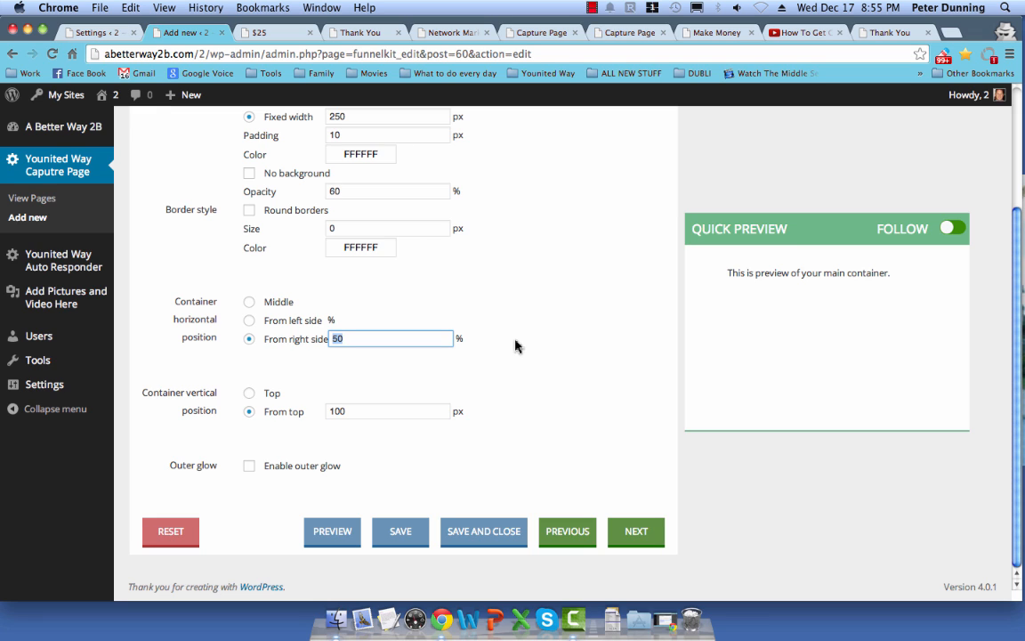
text(2)
click(419, 538)
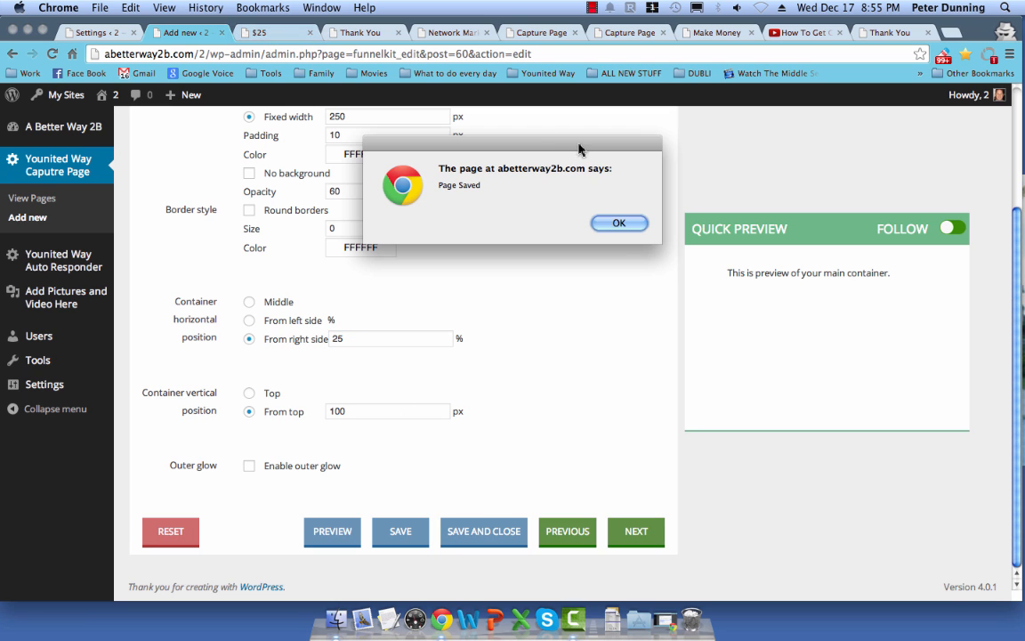
click(614, 224)
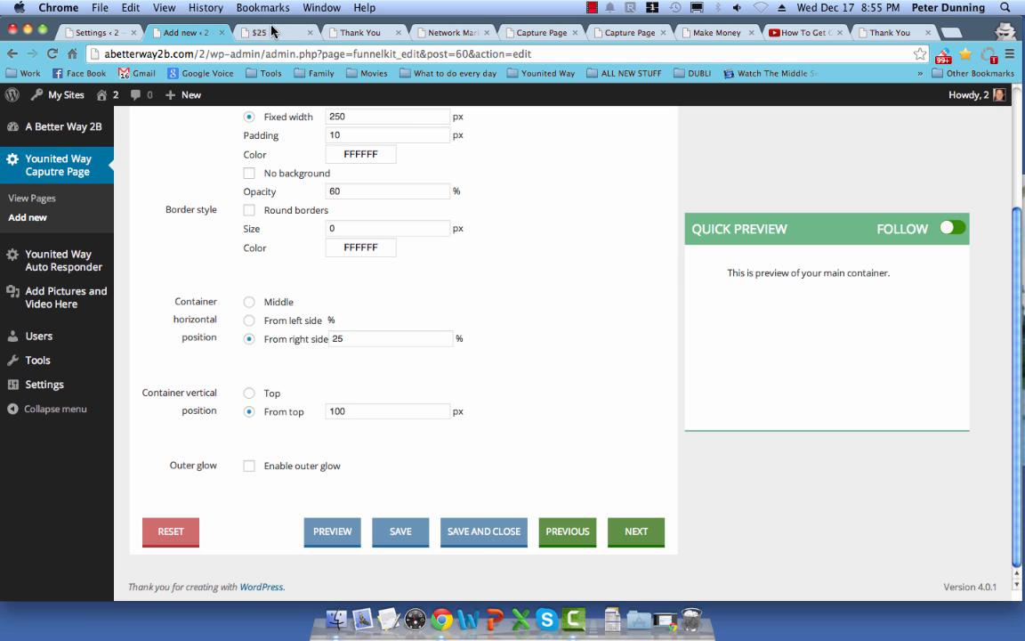
click(249, 32)
click(52, 54)
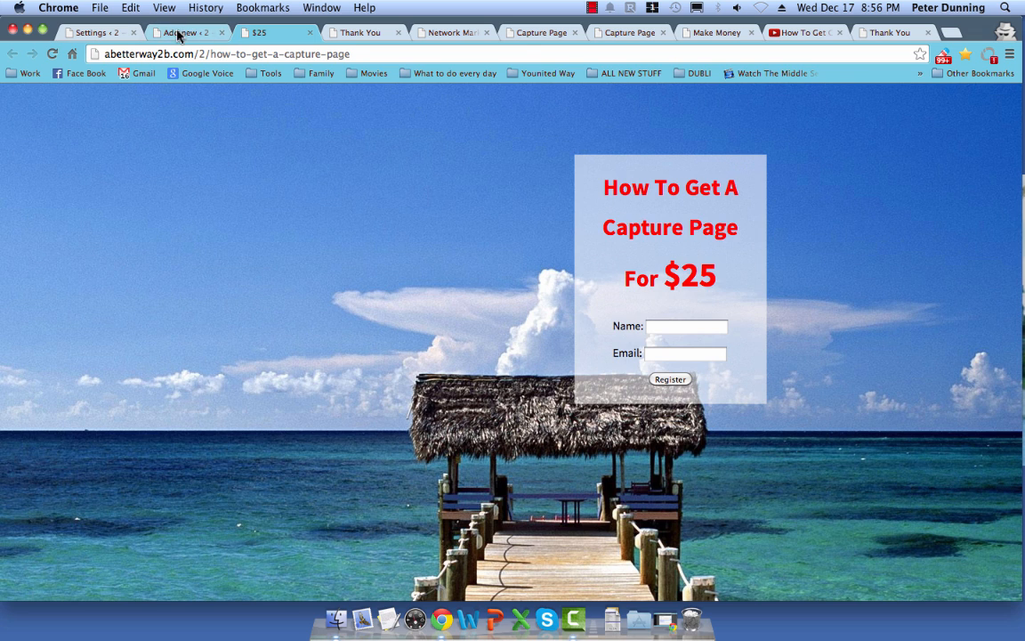
click(174, 32)
Step: Centre the form box with Middle and a 300 fixed width, save, and reload the live page
double_click(351, 339)
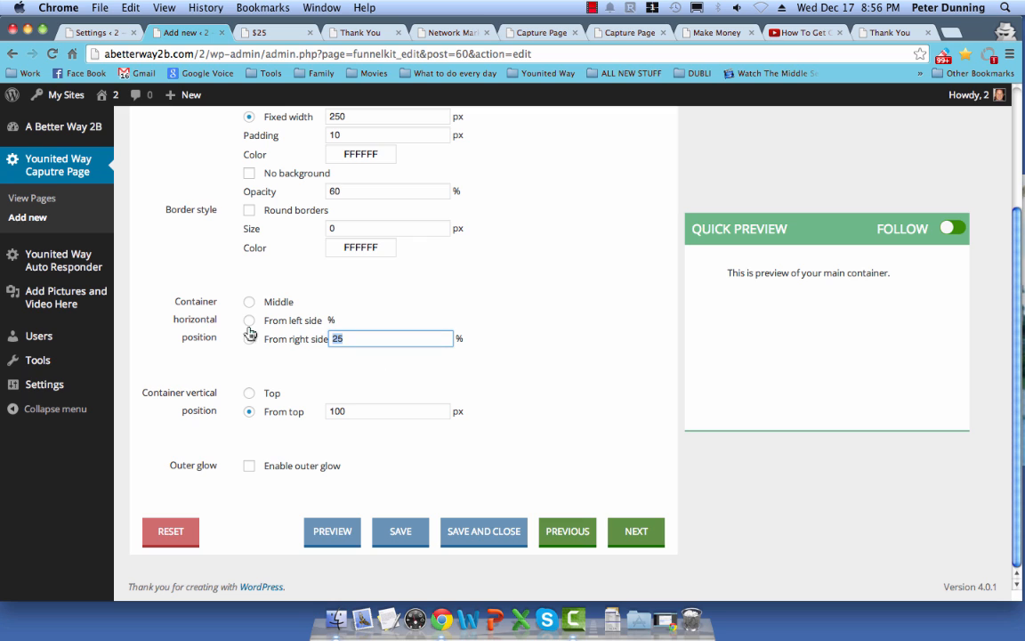
click(246, 302)
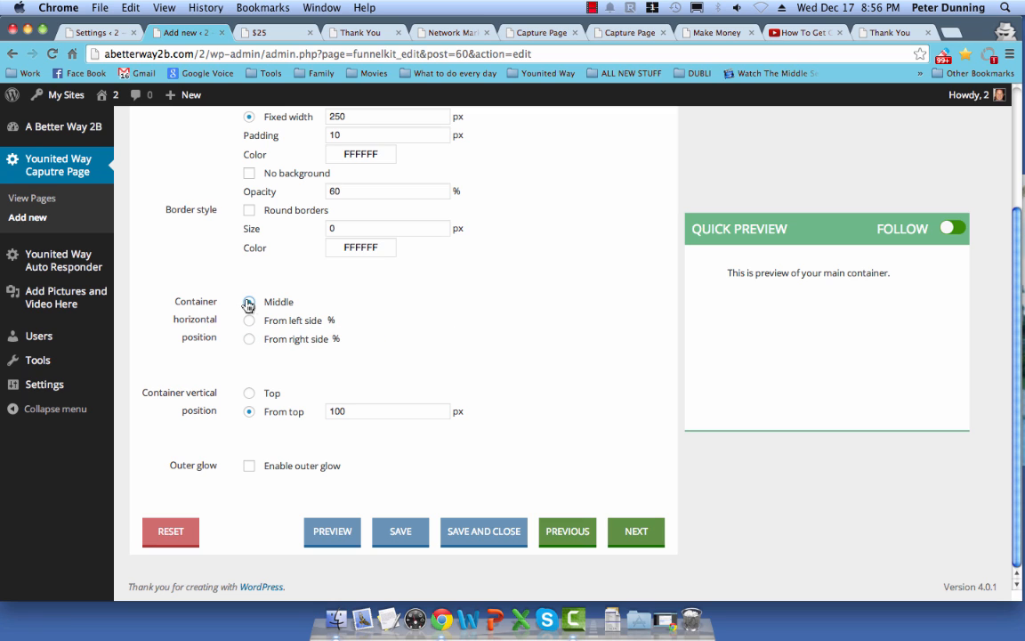
scroll(379, 230, up, 3)
double_click(359, 230)
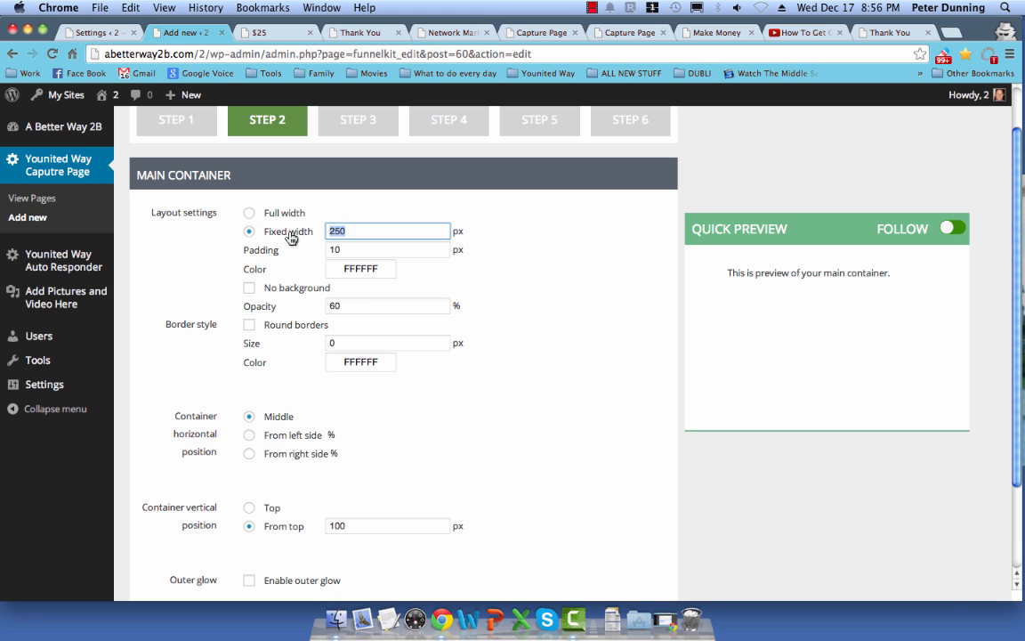
text(300)
scroll(338, 280, down, 3)
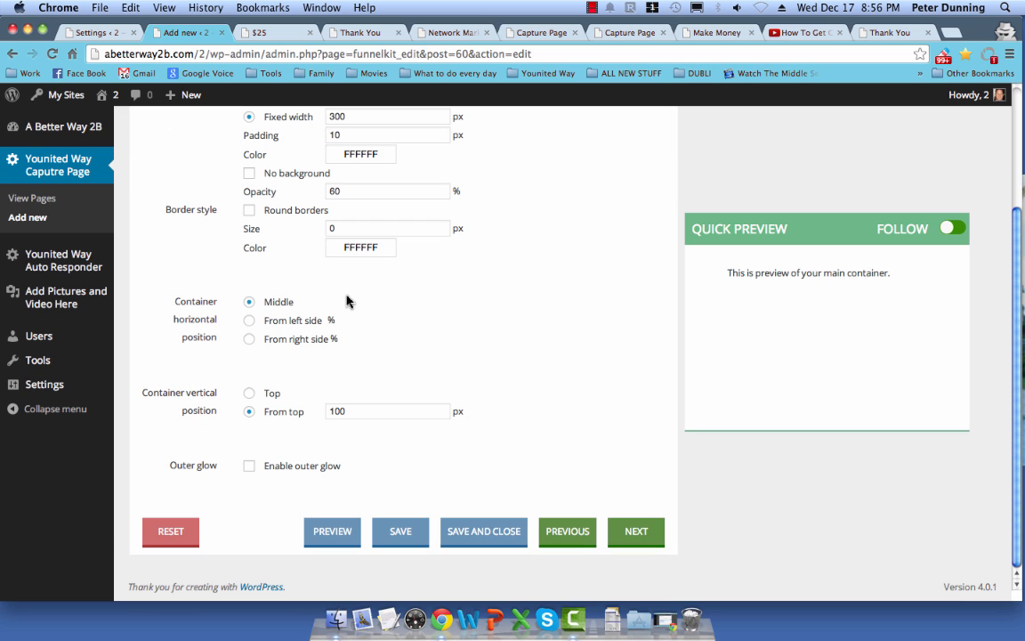
click(400, 531)
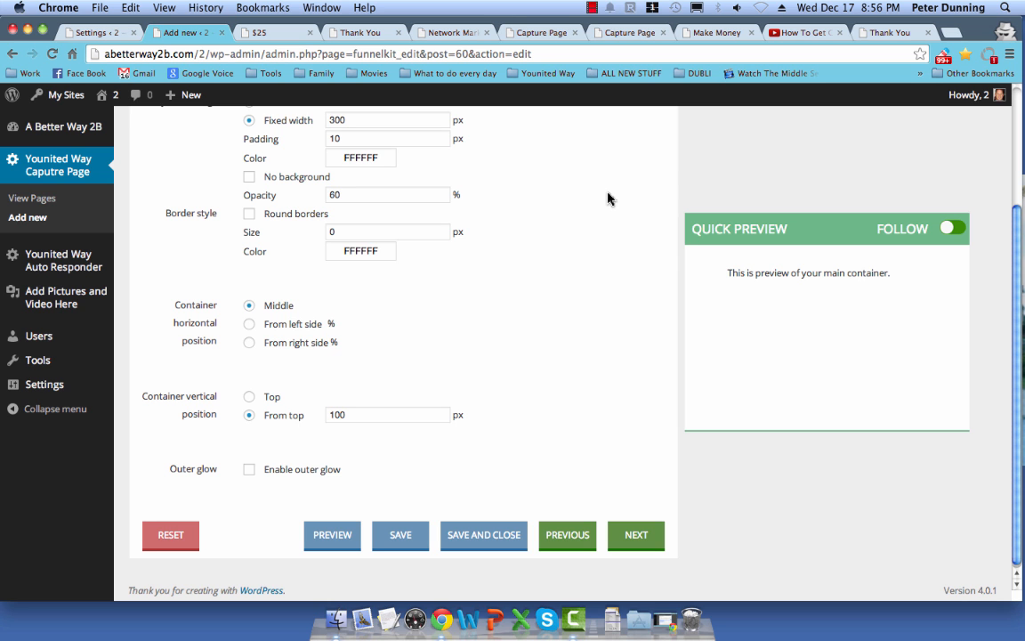
click(557, 208)
click(259, 32)
click(51, 54)
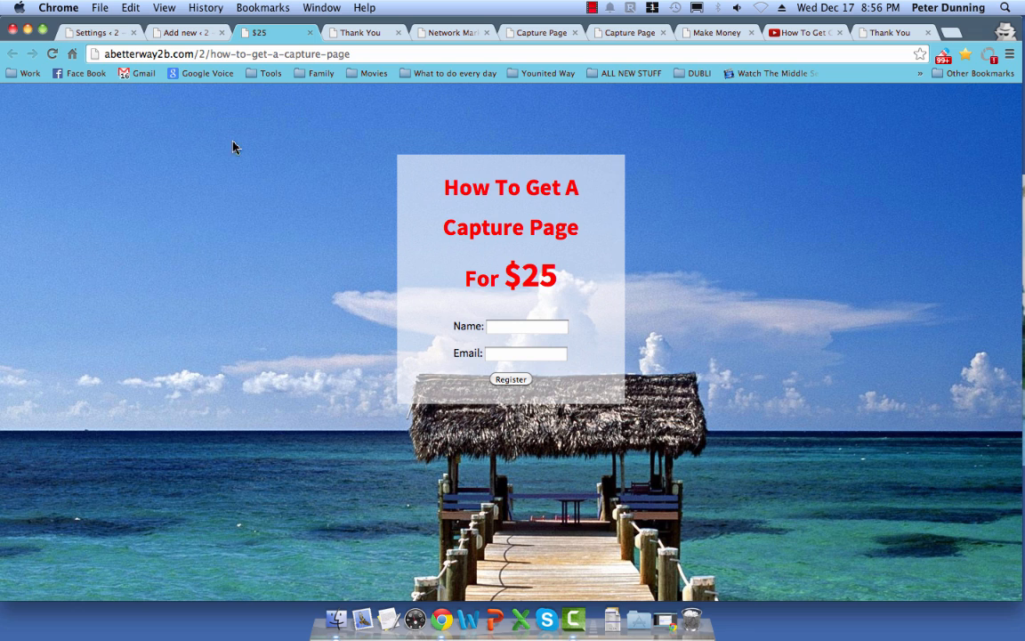
Step: Set the form box opacity to 40, save, and reload the live $25 page
click(152, 33)
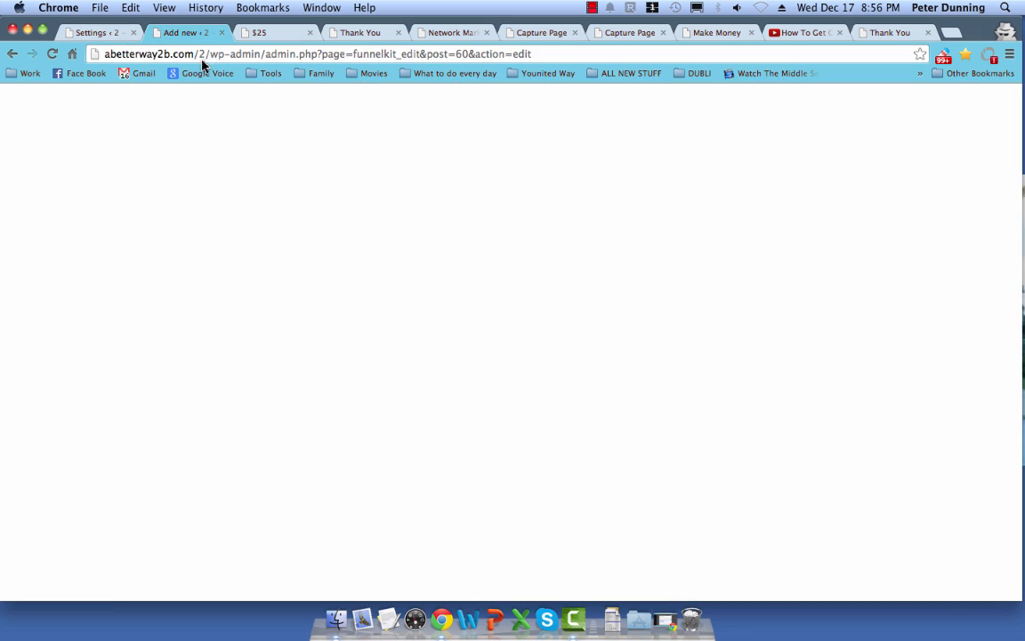
double_click(335, 194)
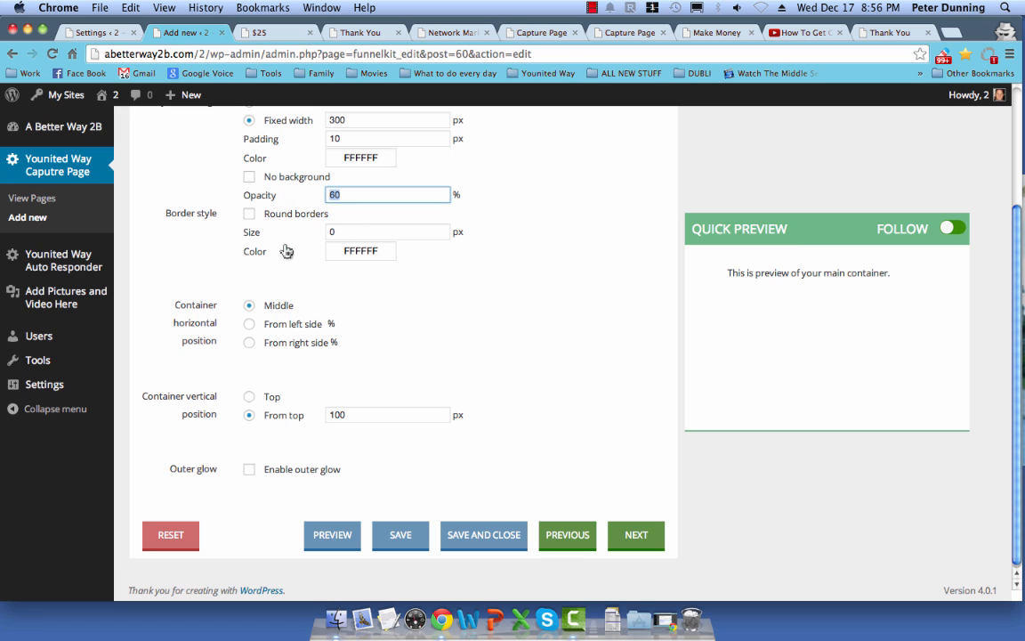
text(40)
click(399, 534)
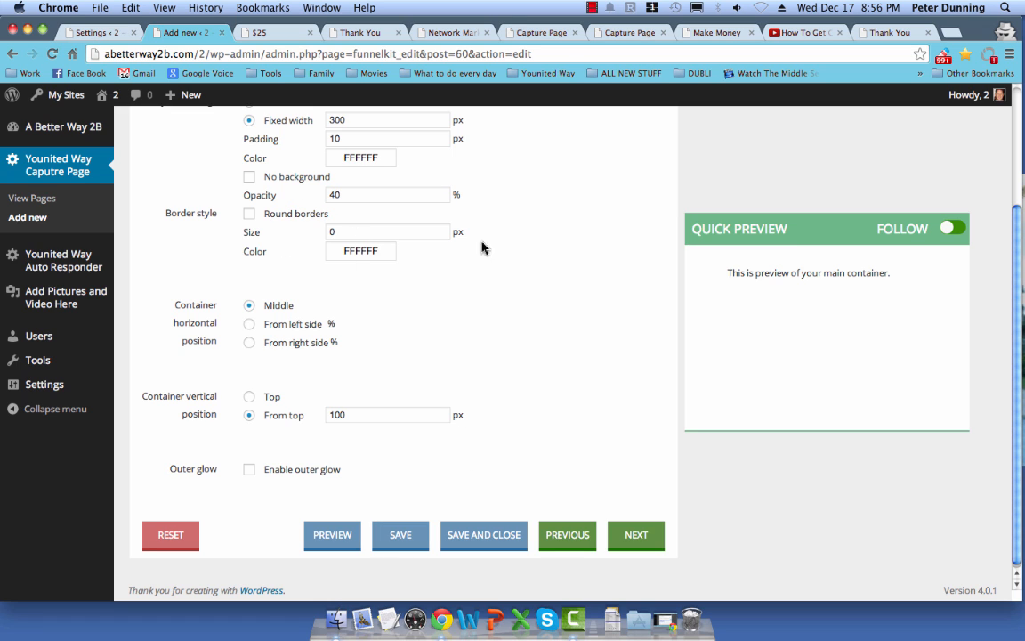
click(618, 222)
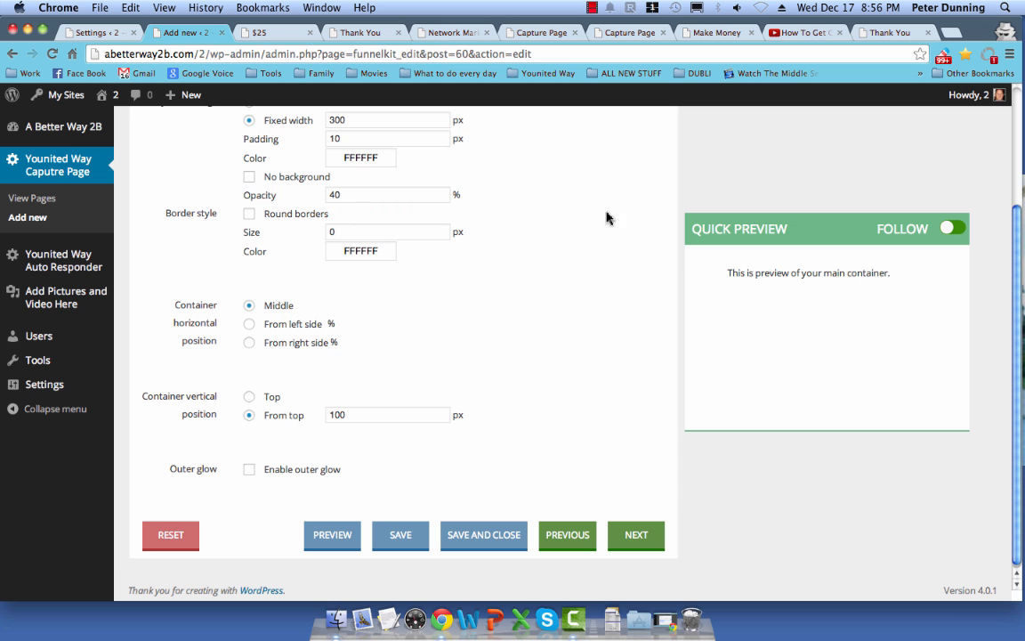
click(267, 32)
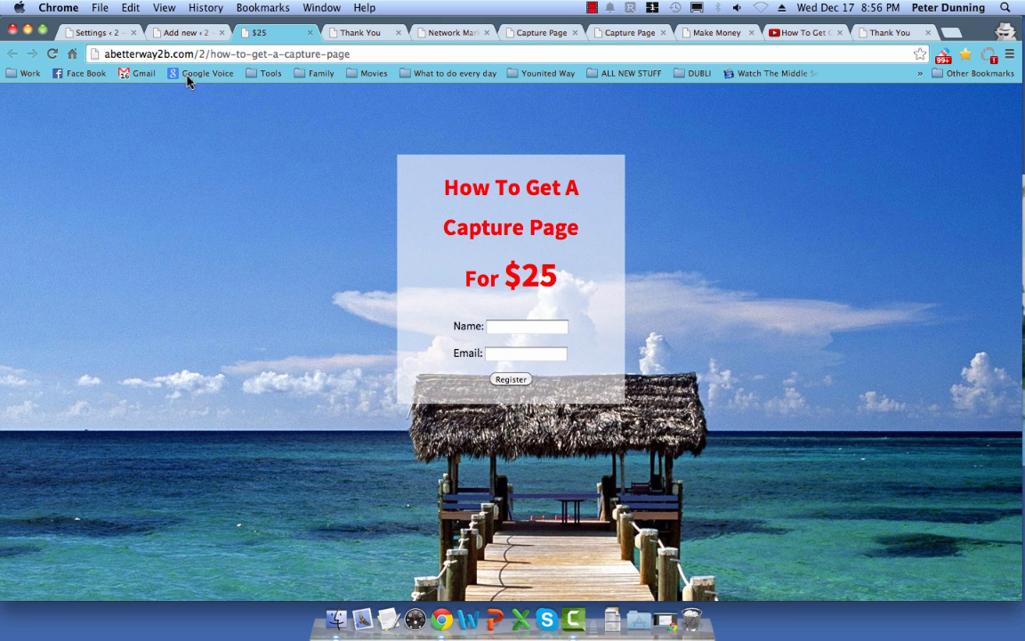
click(52, 53)
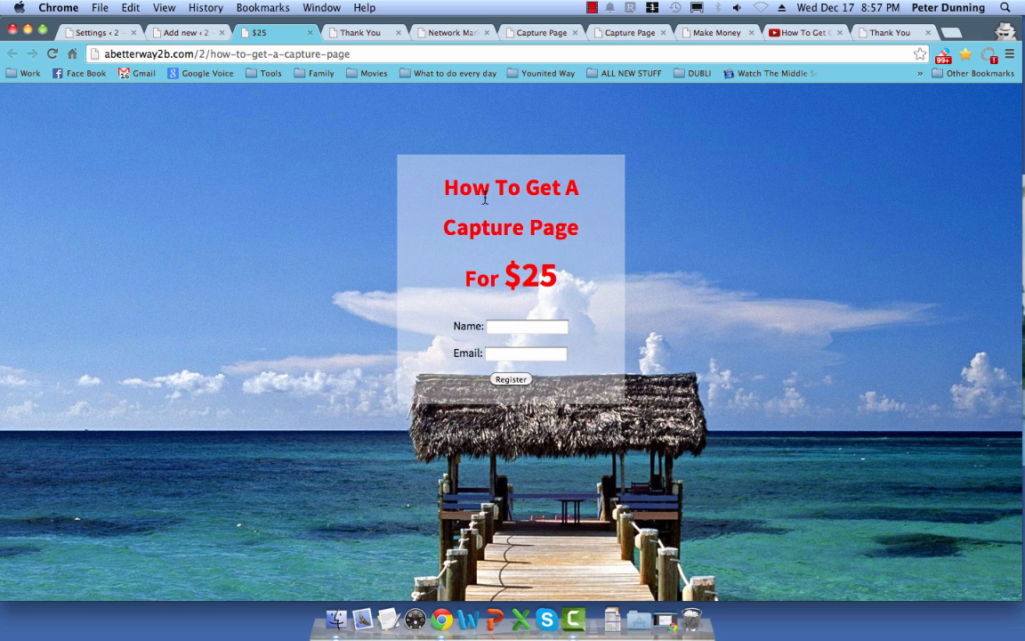
Step: Register a test subscriber on the $25 signup form with a name and suggested e-mail
drag(588, 285, 401, 169)
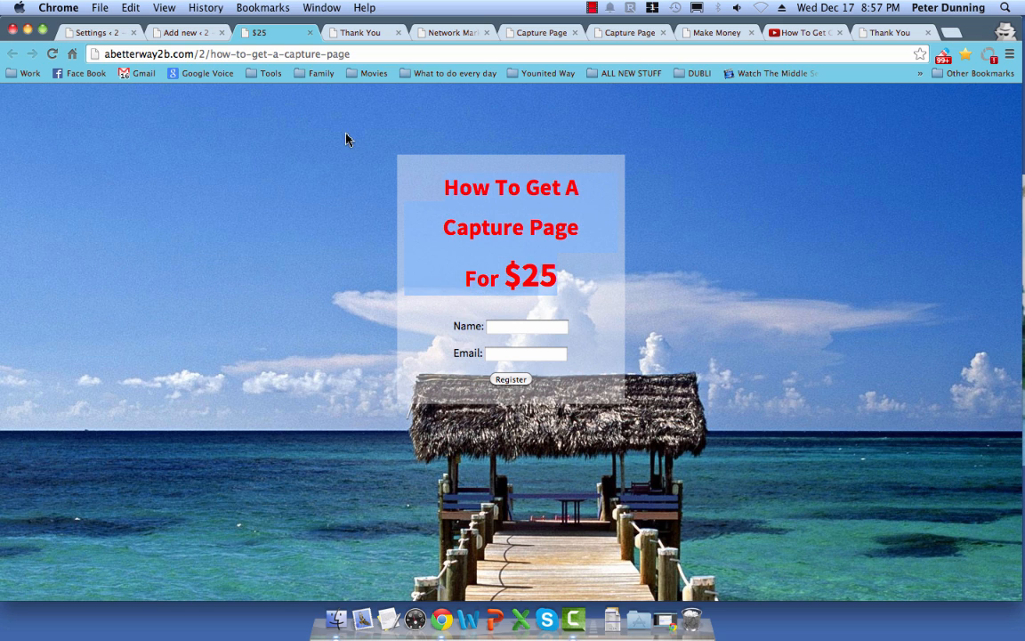
click(214, 300)
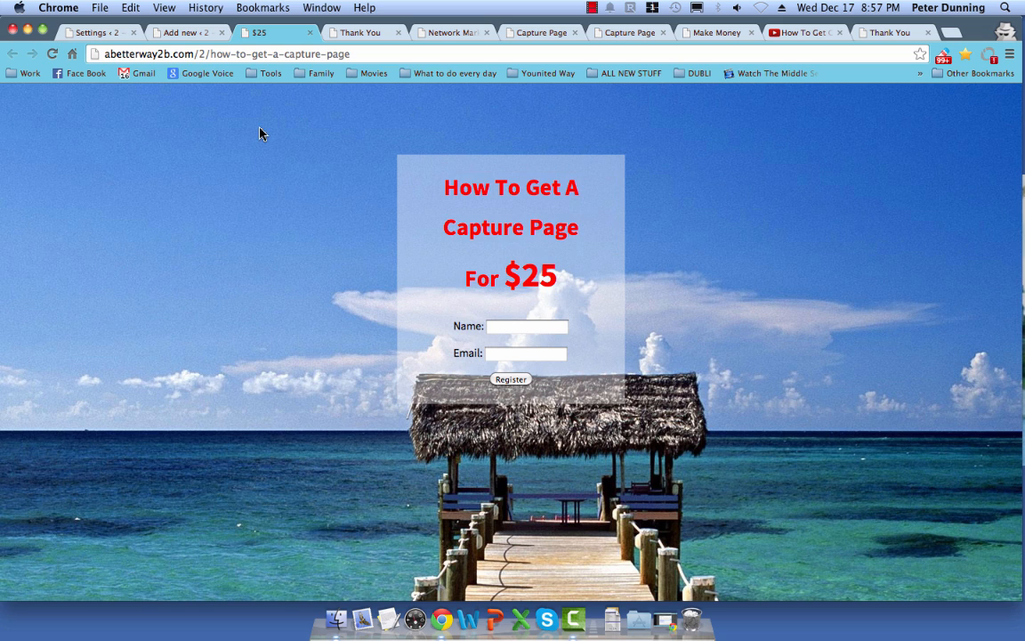
click(504, 329)
text(P)
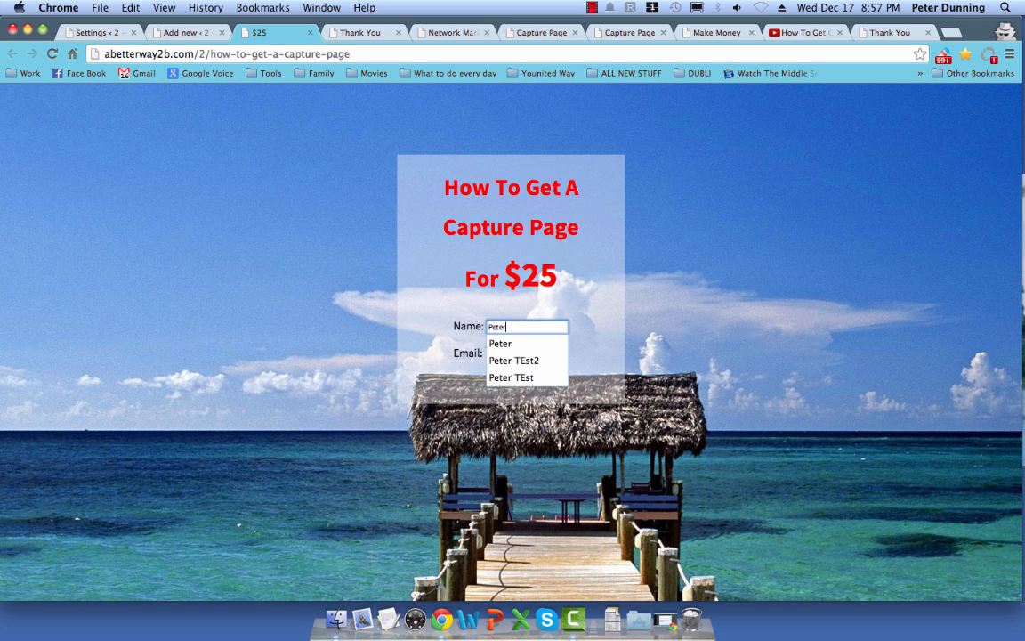
text(eter )
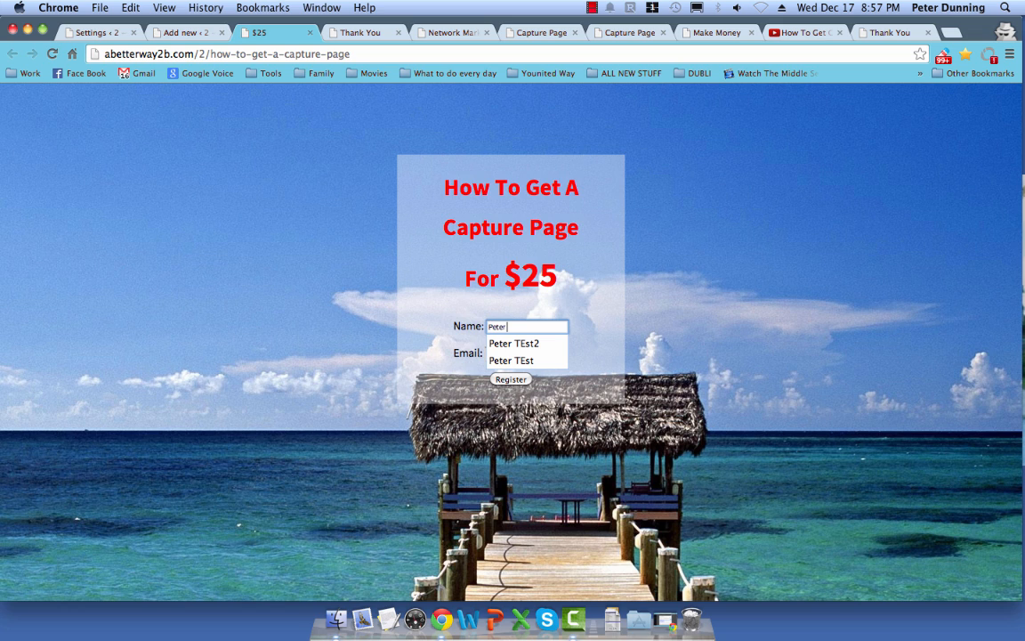
text(Test 4)
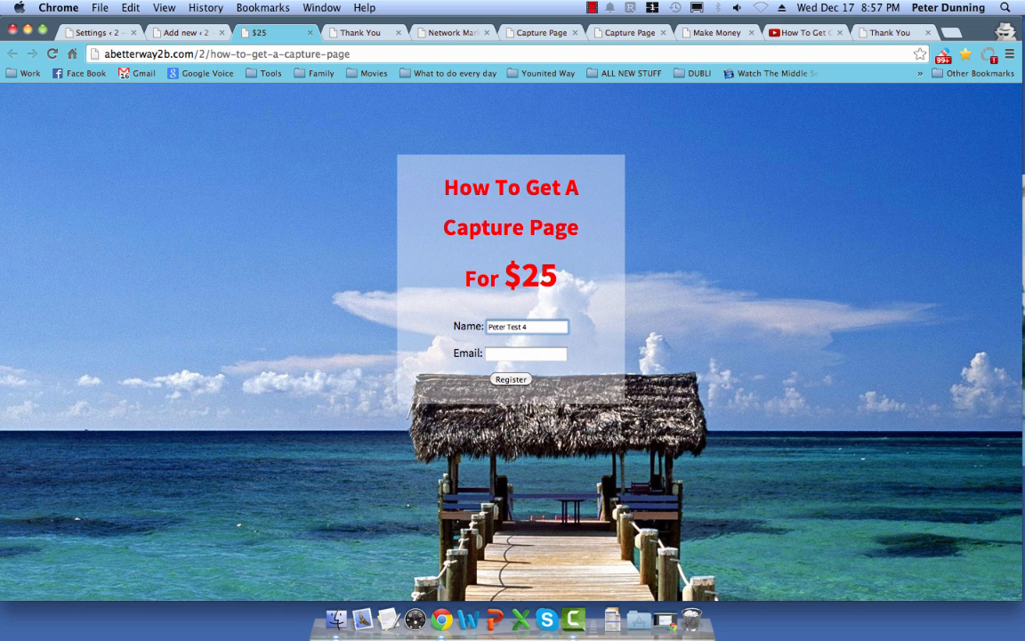
key(Tab)
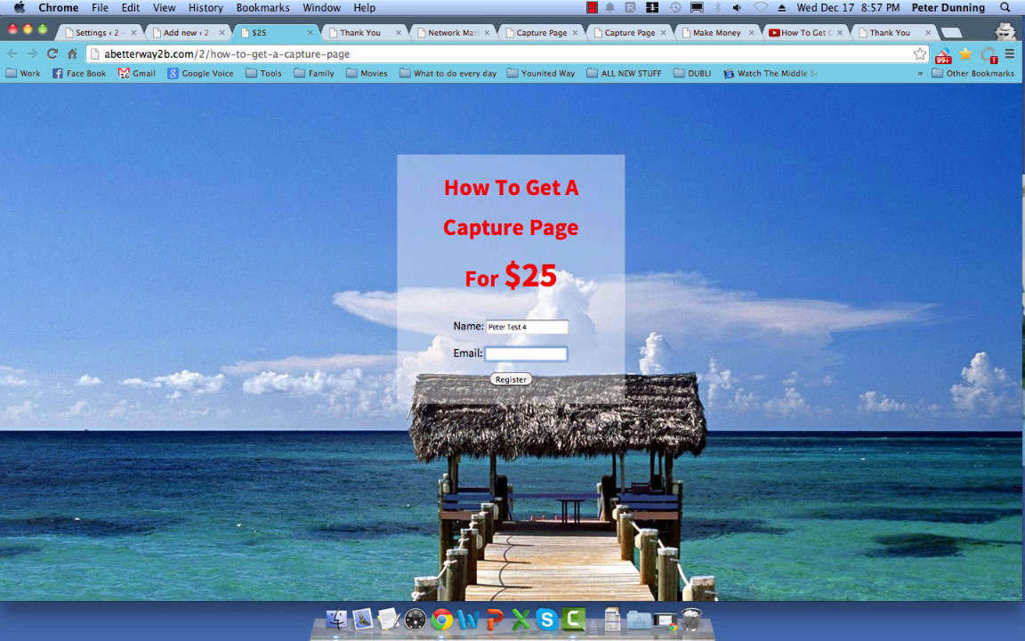
text(5)
key(Down)
key(Return)
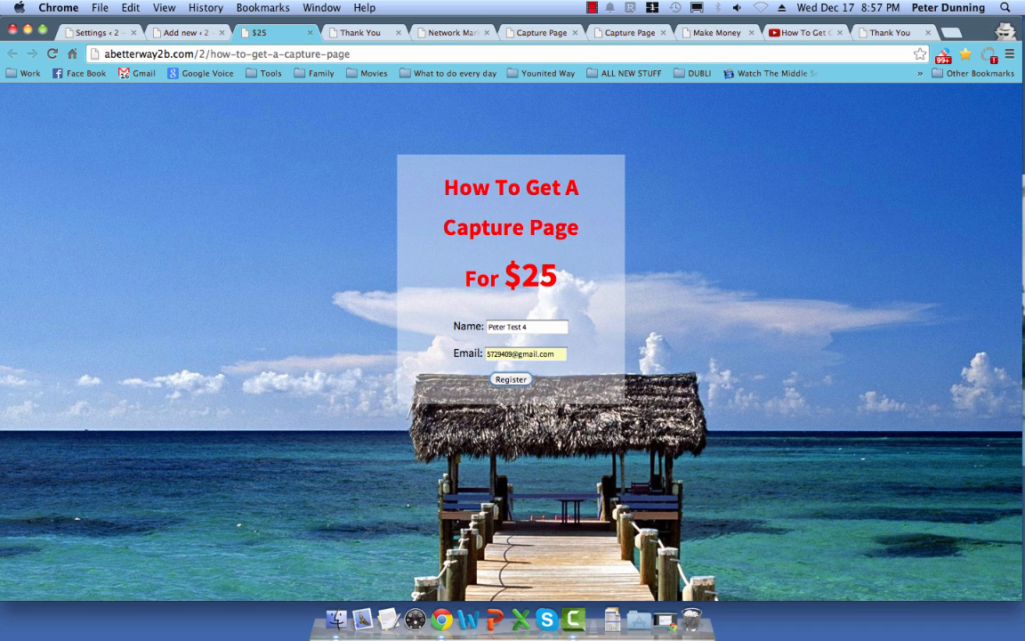
click(509, 381)
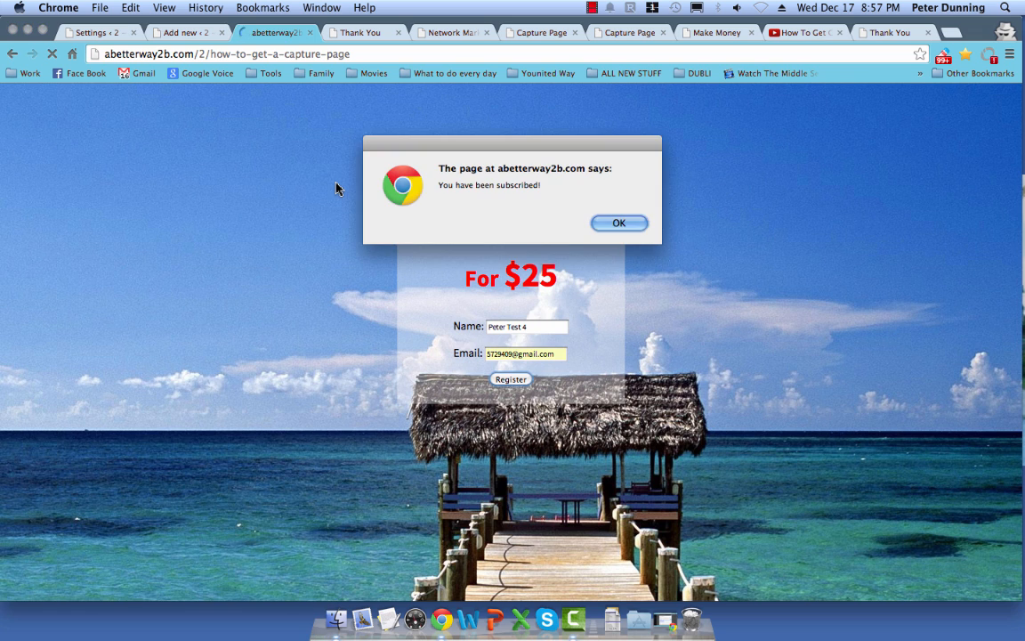
click(614, 224)
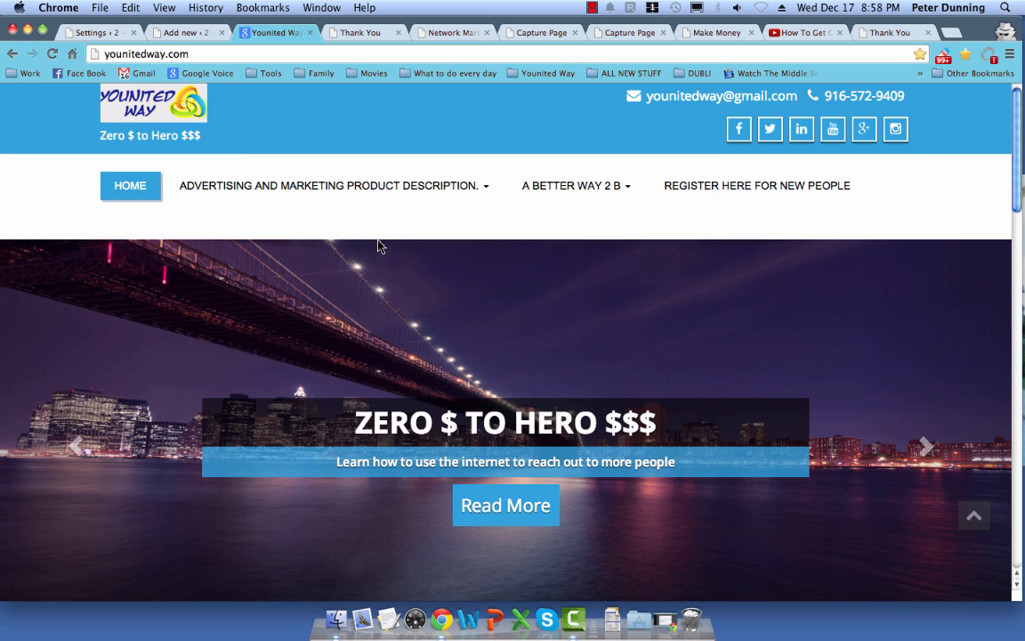
Step: Open View Pages under Younited Way Caputre Page and duplicate How To Get A Capture Page
click(12, 55)
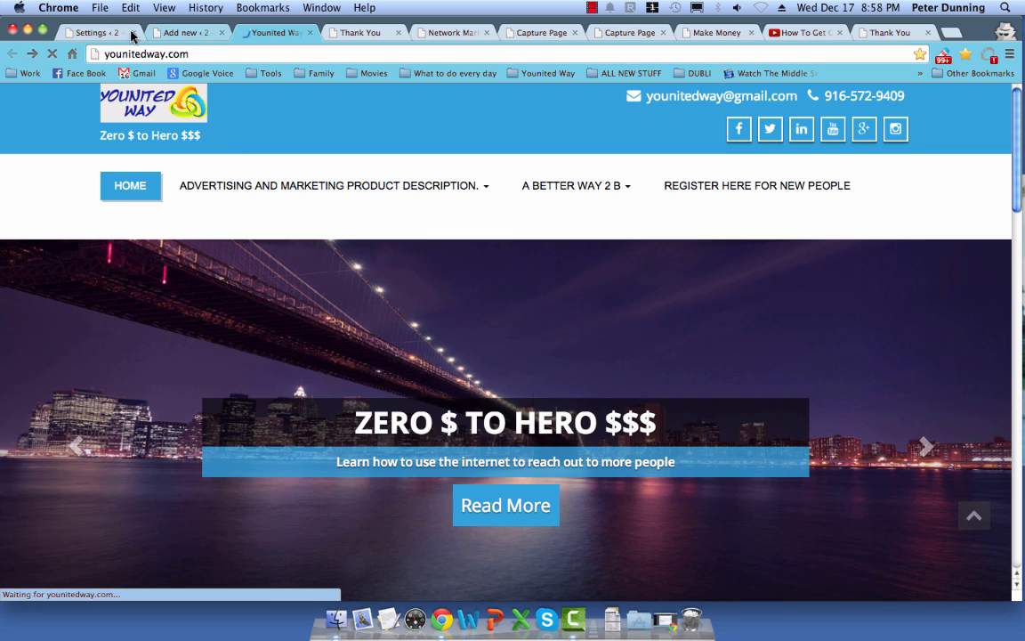
click(207, 36)
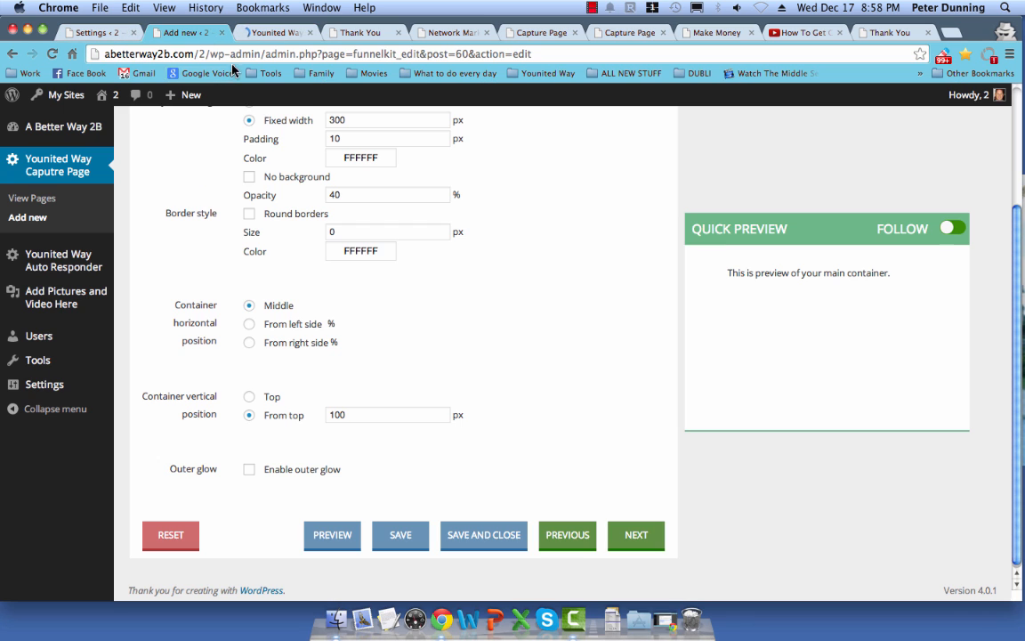
scroll(270, 306, up, 4)
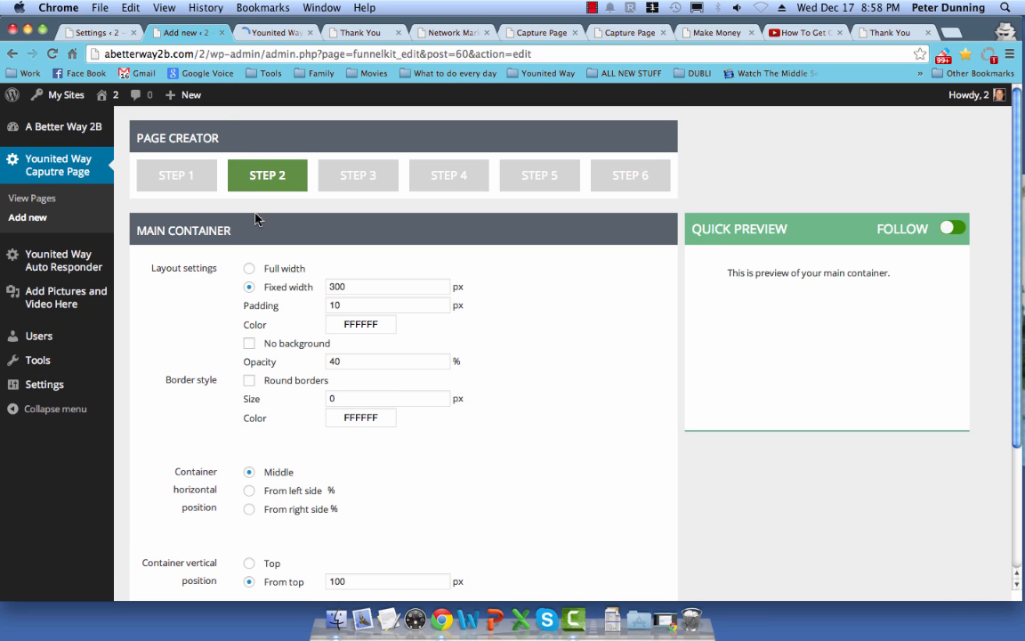
click(41, 200)
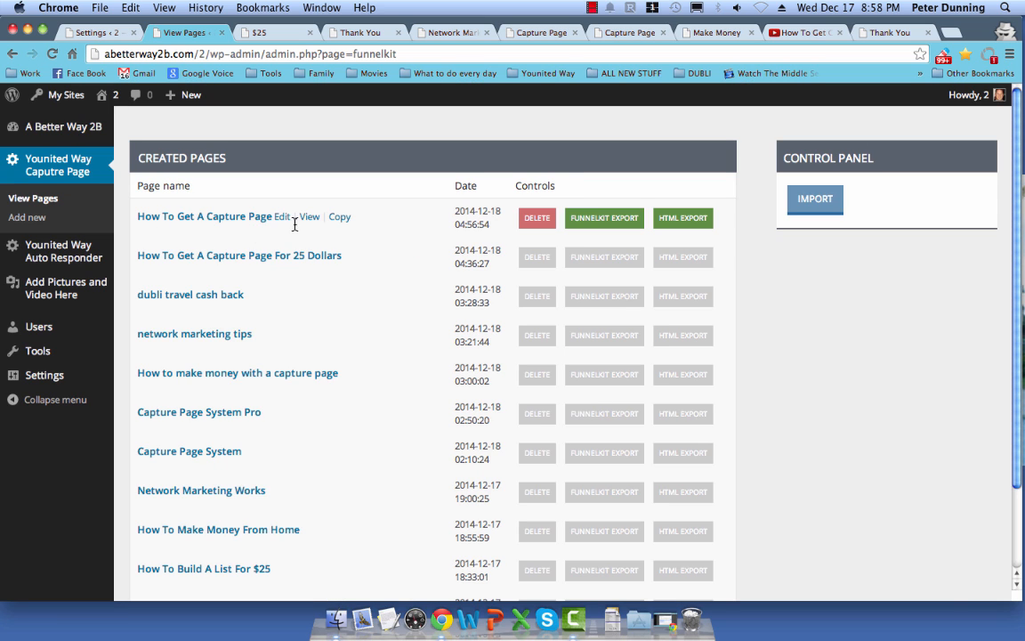
click(337, 220)
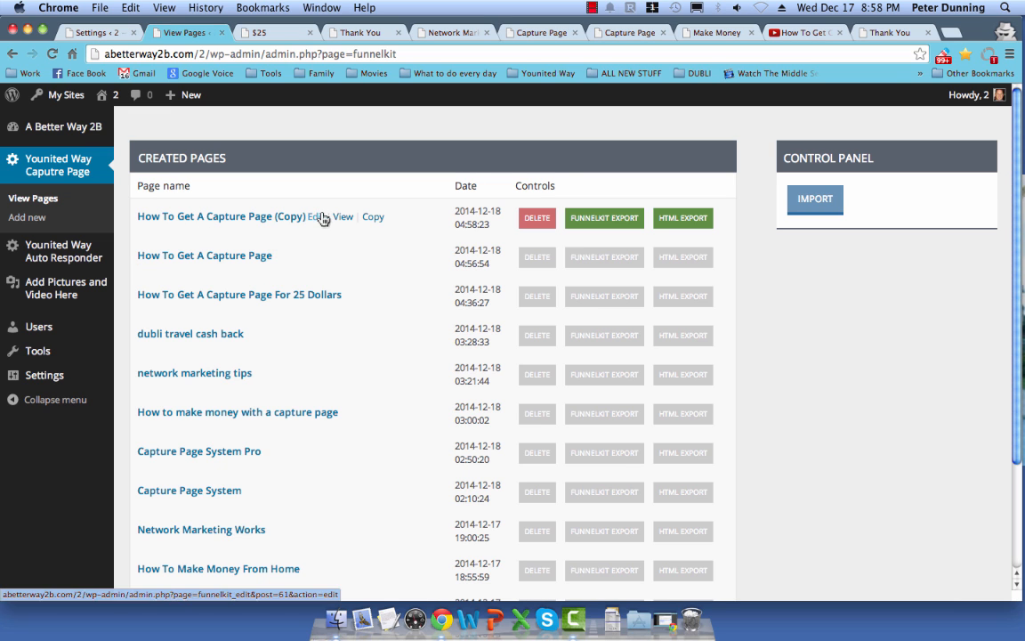
Step: Rename the copied page to 'How To Get A Capture Page System' in Step 6 and save it
click(319, 218)
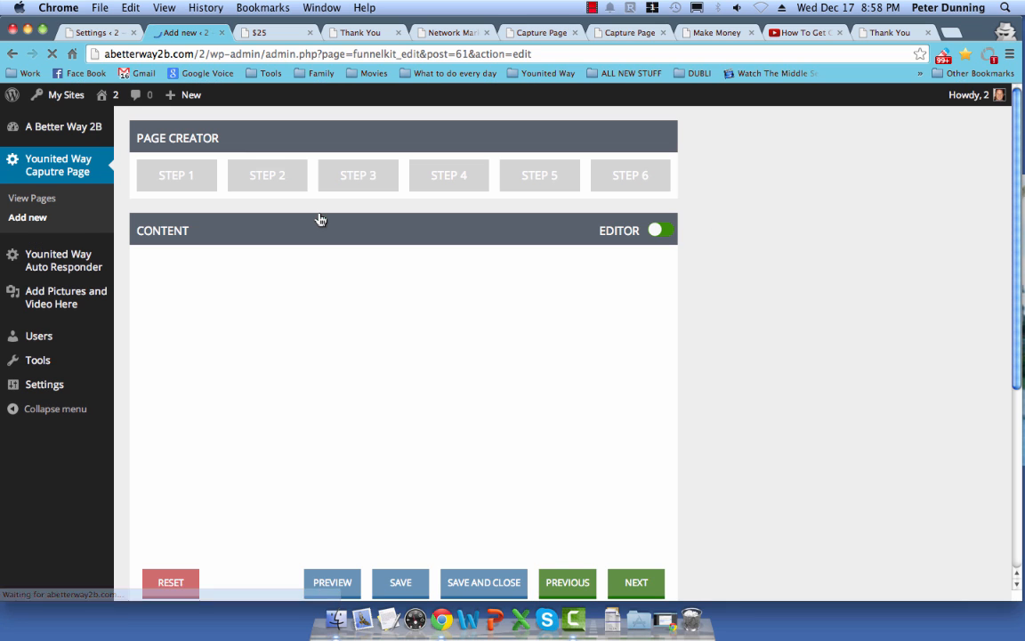
click(621, 183)
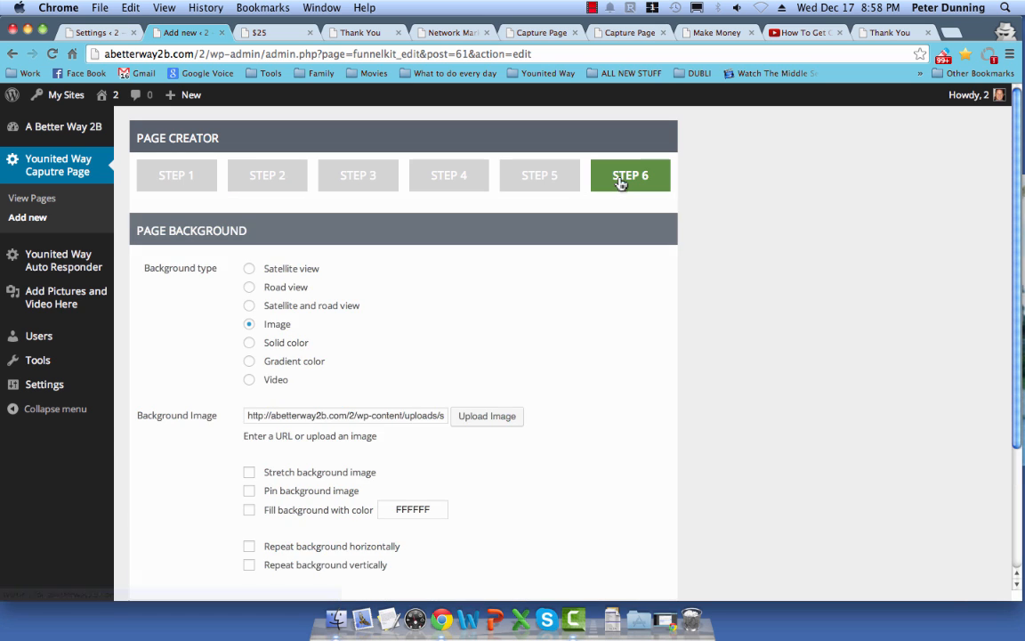
click(363, 268)
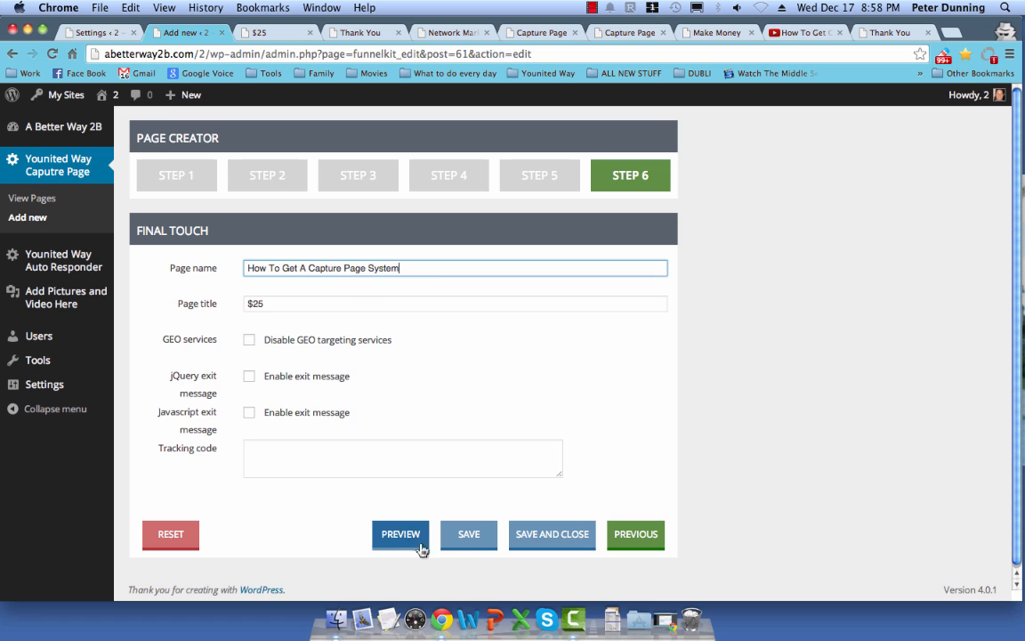
click(450, 541)
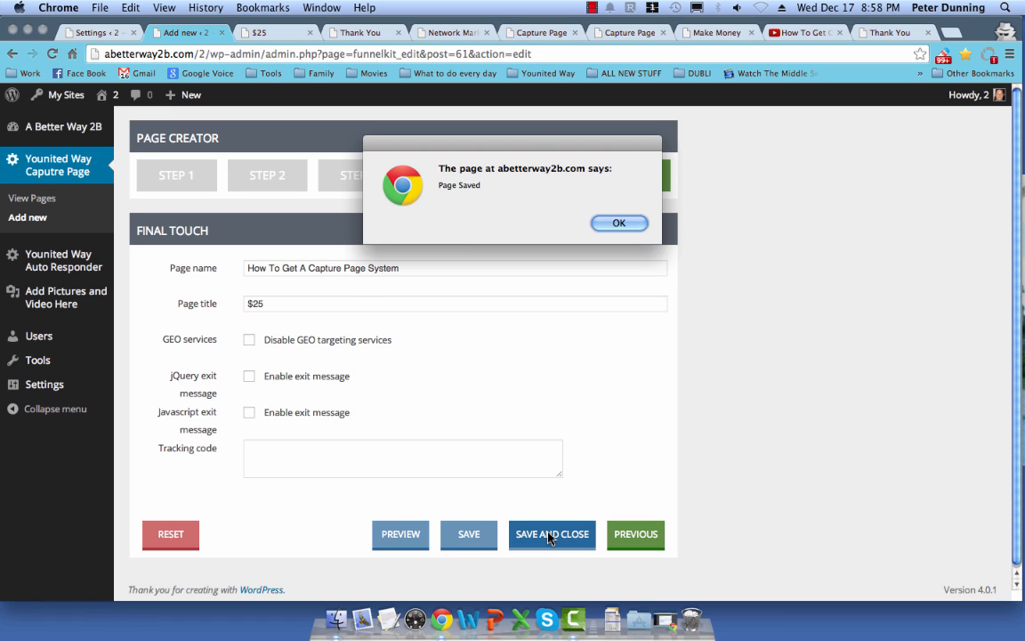
click(637, 223)
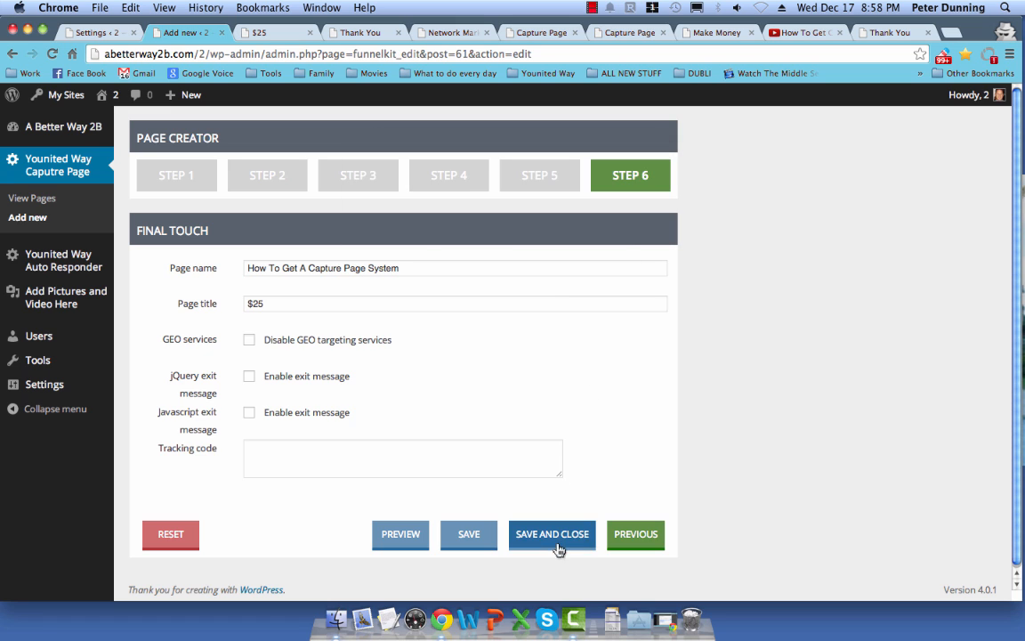
click(557, 539)
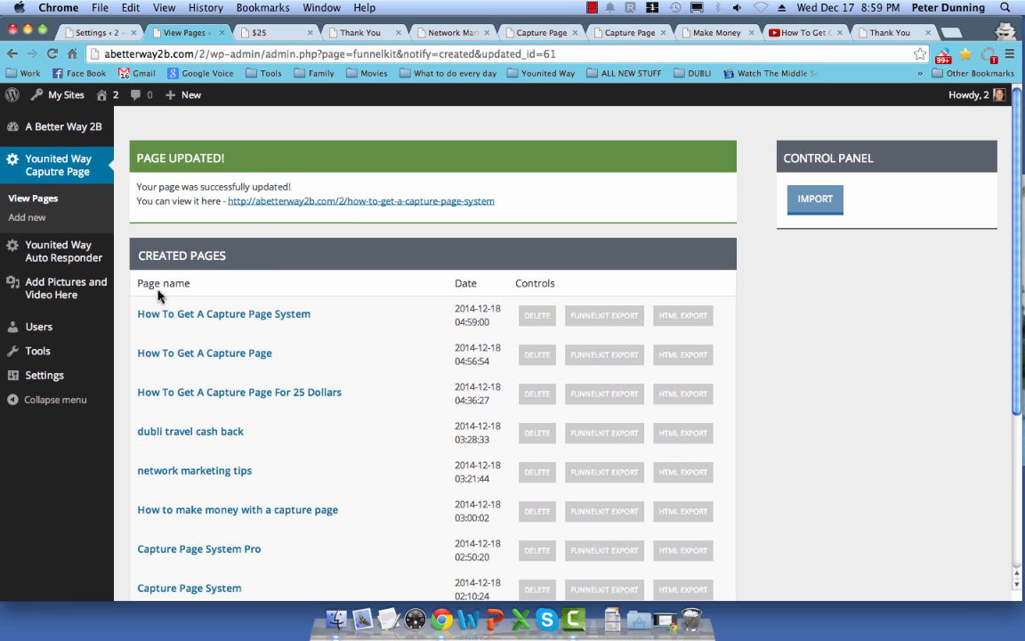
Step: Open the renamed capture page's live view in a new tab
mouse_move(138, 309)
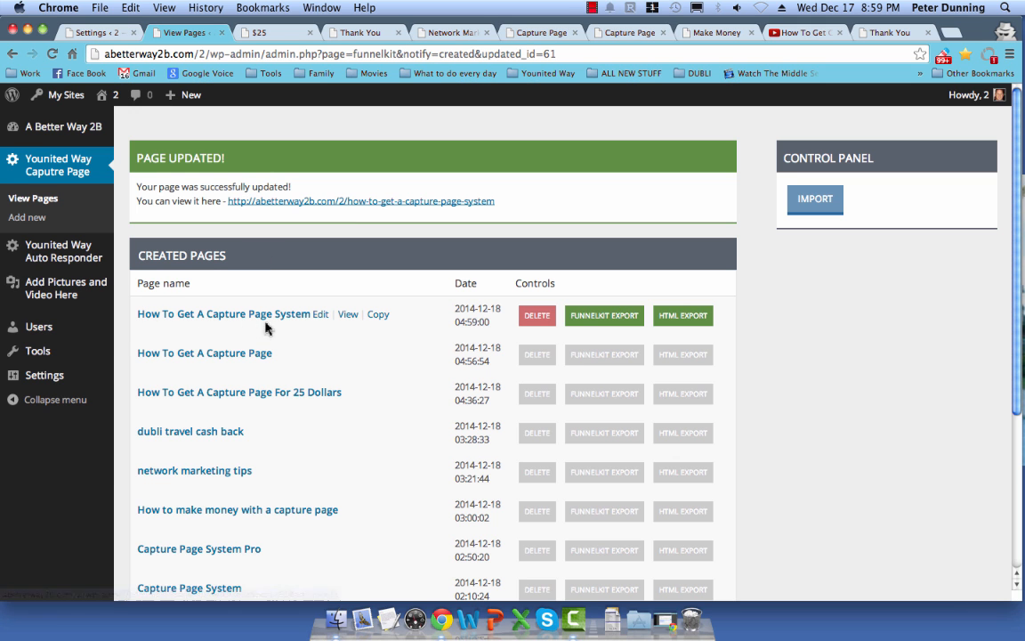
mouse_move(245, 358)
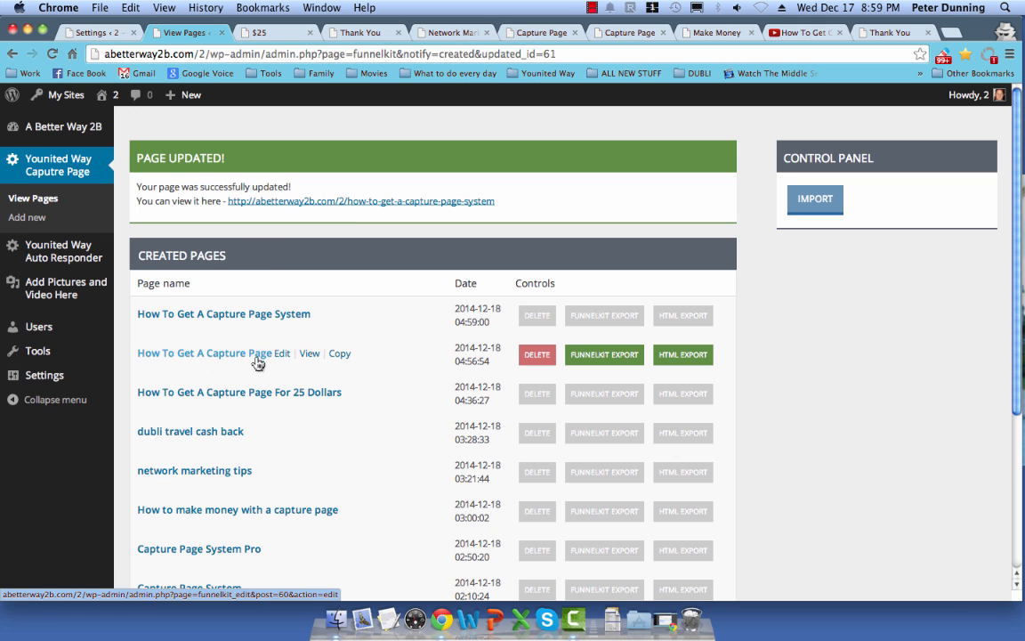
mouse_move(324, 332)
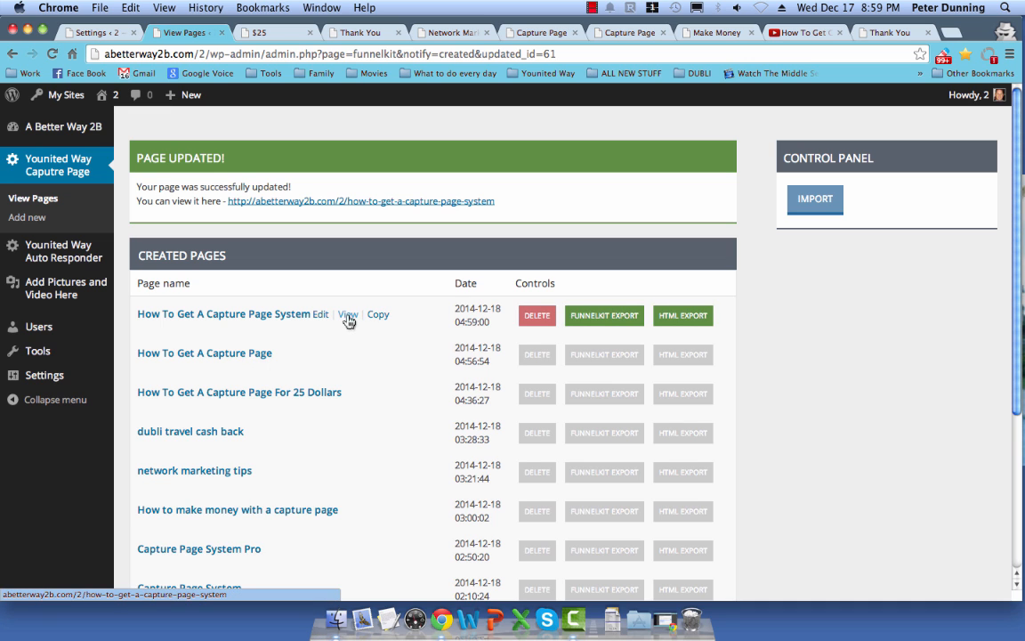
right_click(347, 319)
click(356, 323)
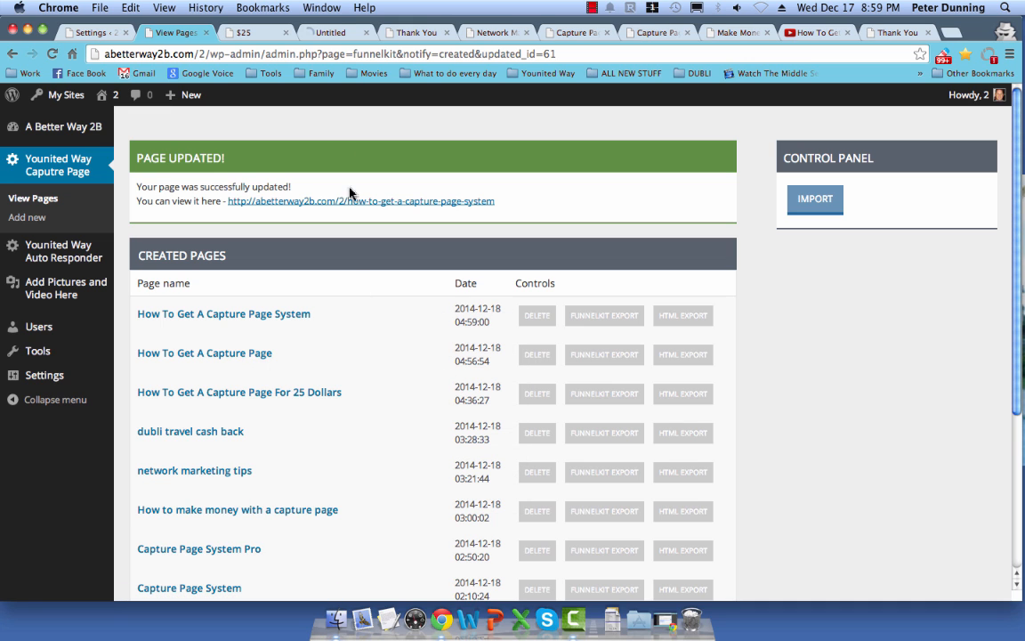
click(314, 33)
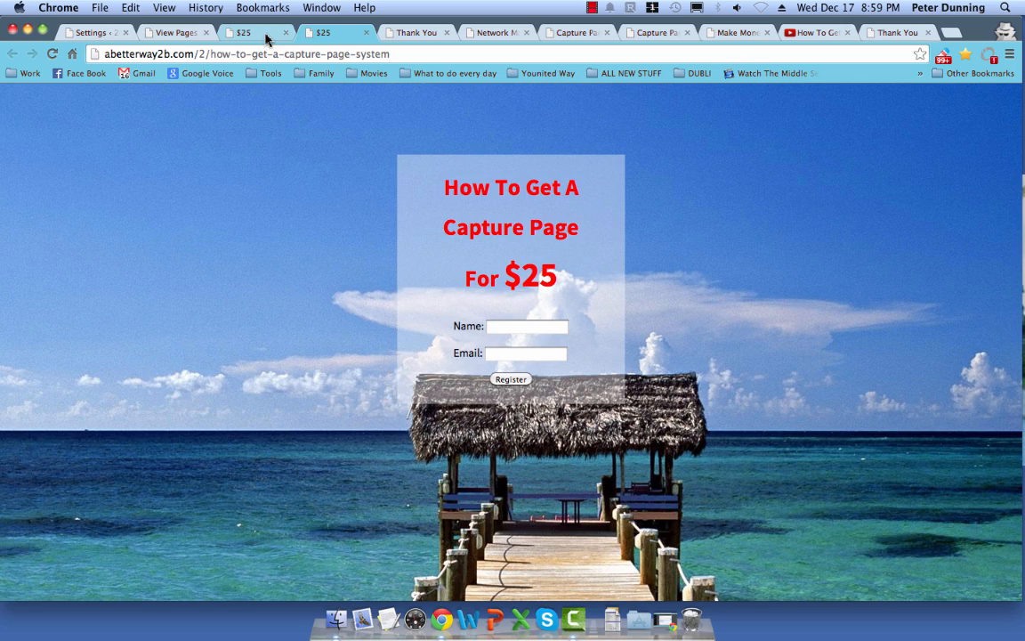
Step: Review the other open capture page tabs, ending on the network marketing tips page
click(267, 36)
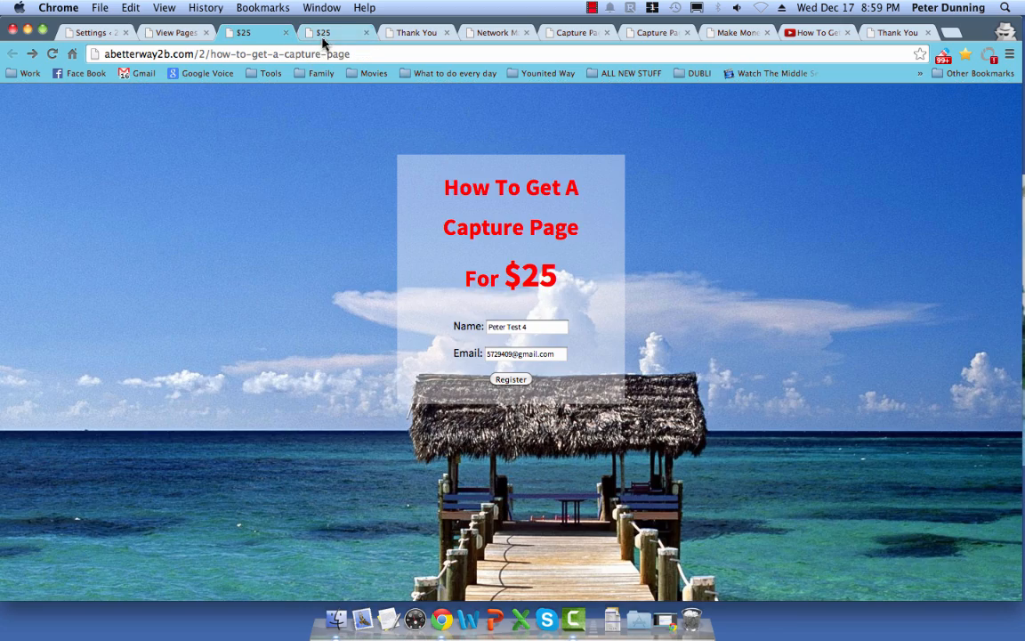
click(324, 35)
click(418, 34)
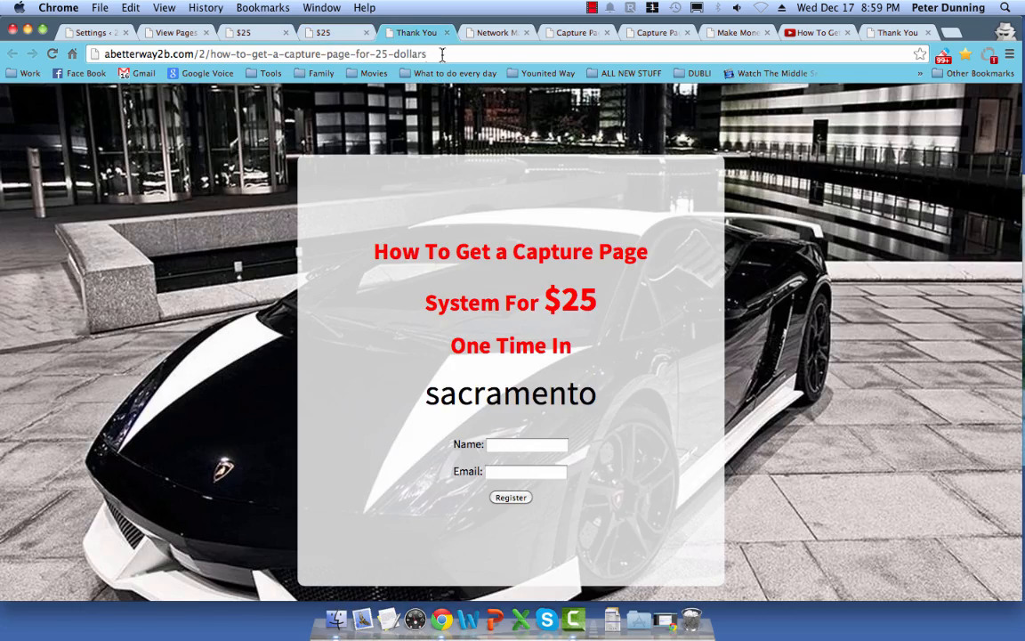
click(498, 33)
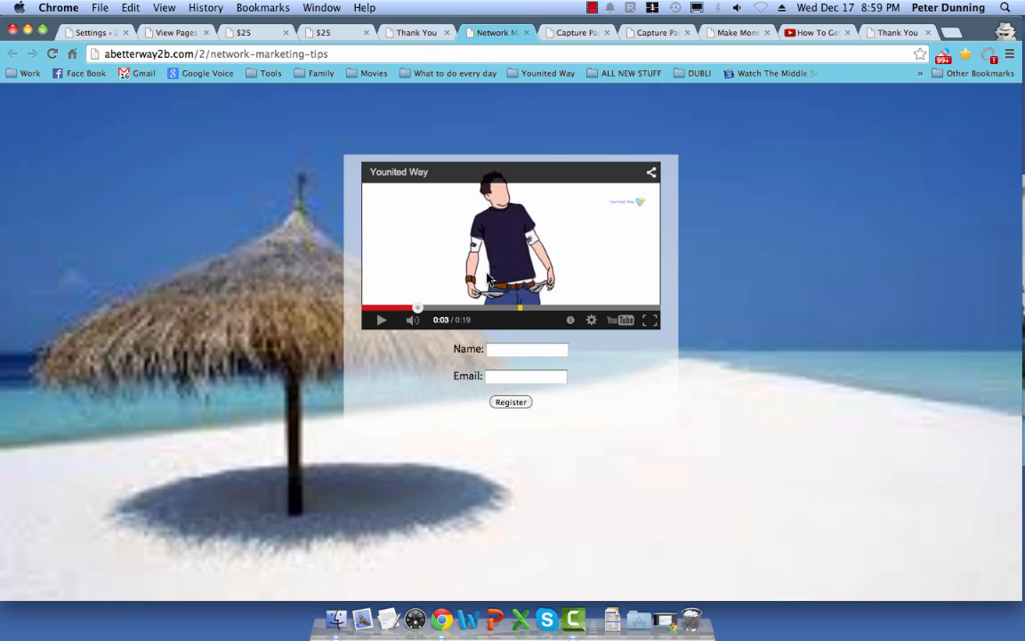
drag(226, 55, 328, 55)
Step: In network marketing tips' Step 4, add then delete an extra video section below the optin form
click(184, 33)
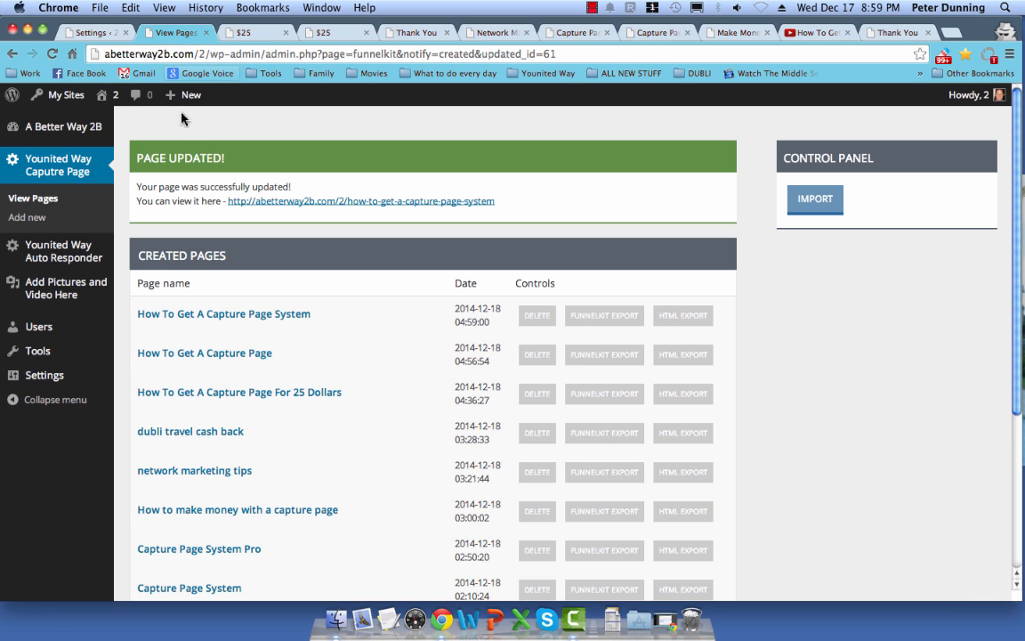
scroll(279, 363, down, 4)
scroll(267, 382, down, 1)
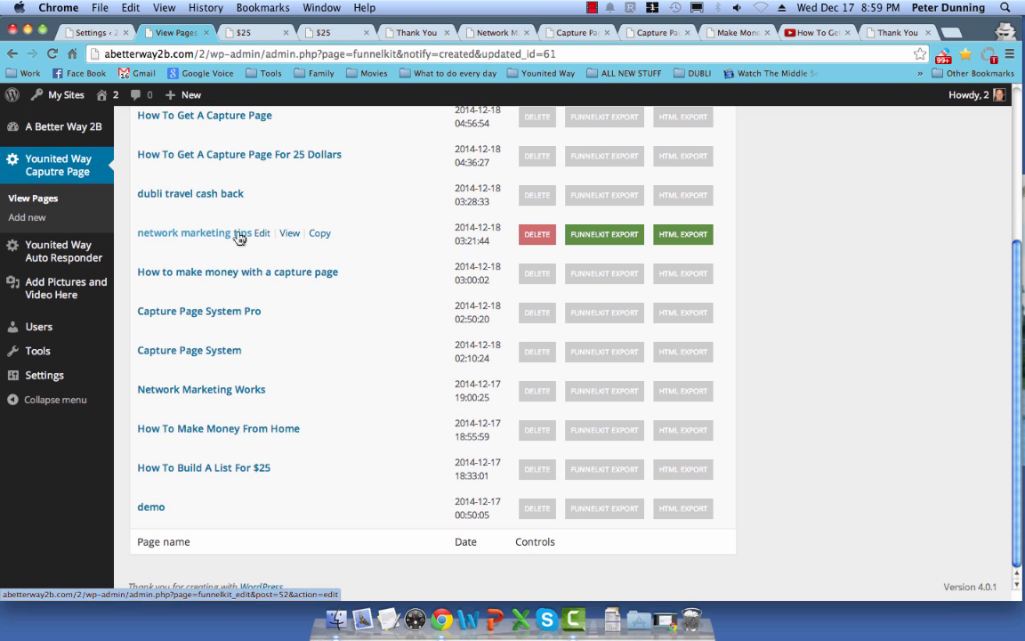
click(264, 235)
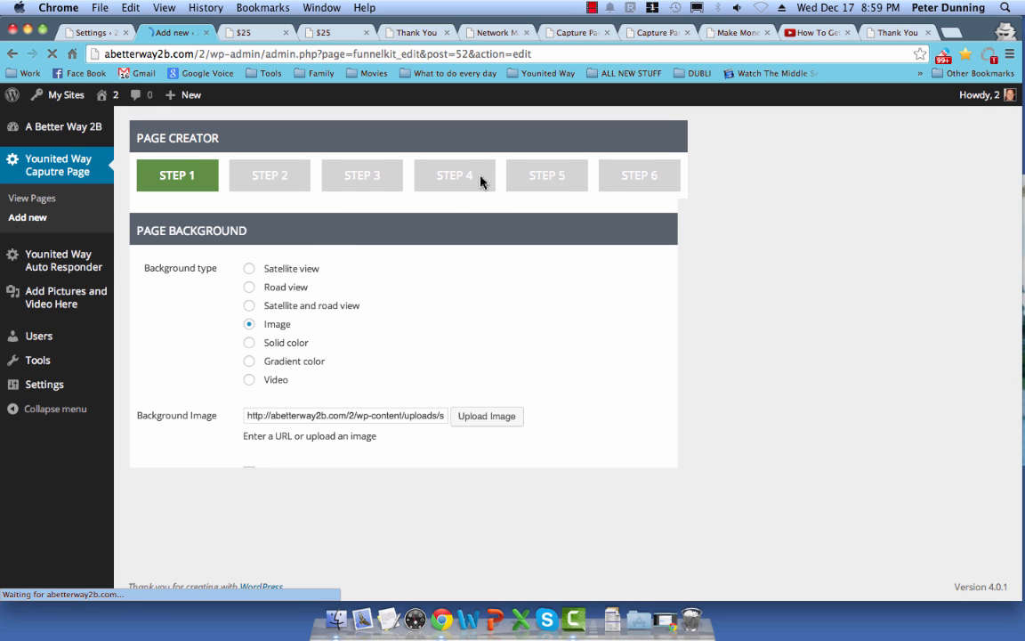
click(456, 176)
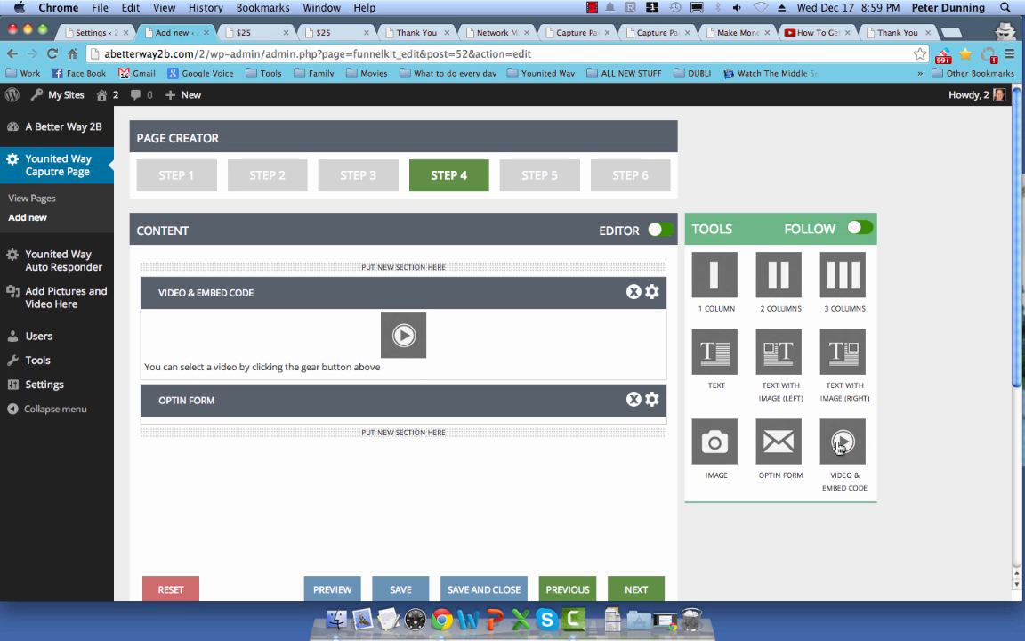
drag(839, 447, 439, 429)
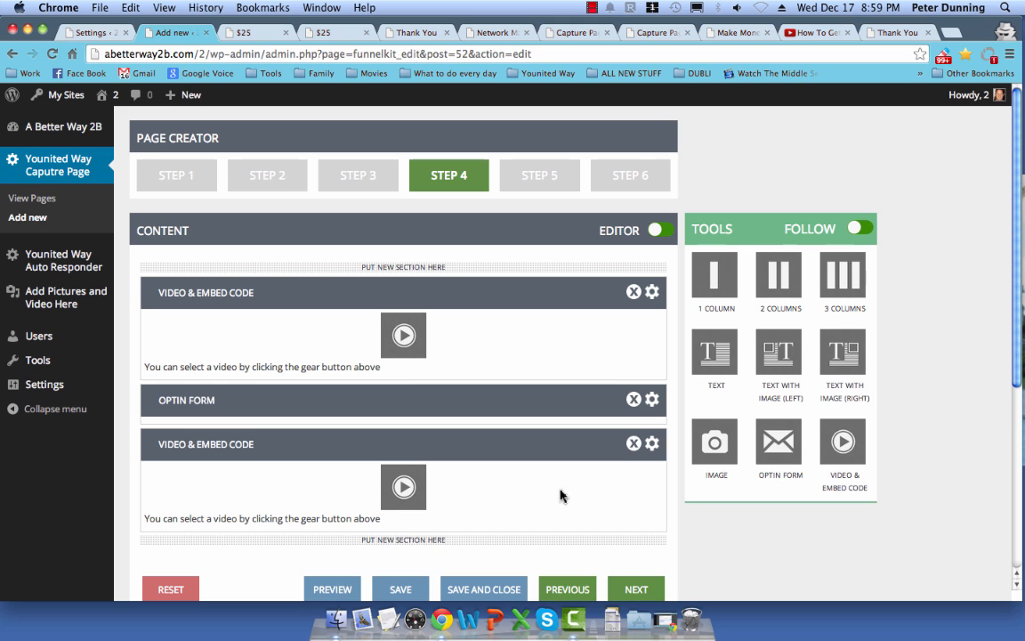
click(634, 444)
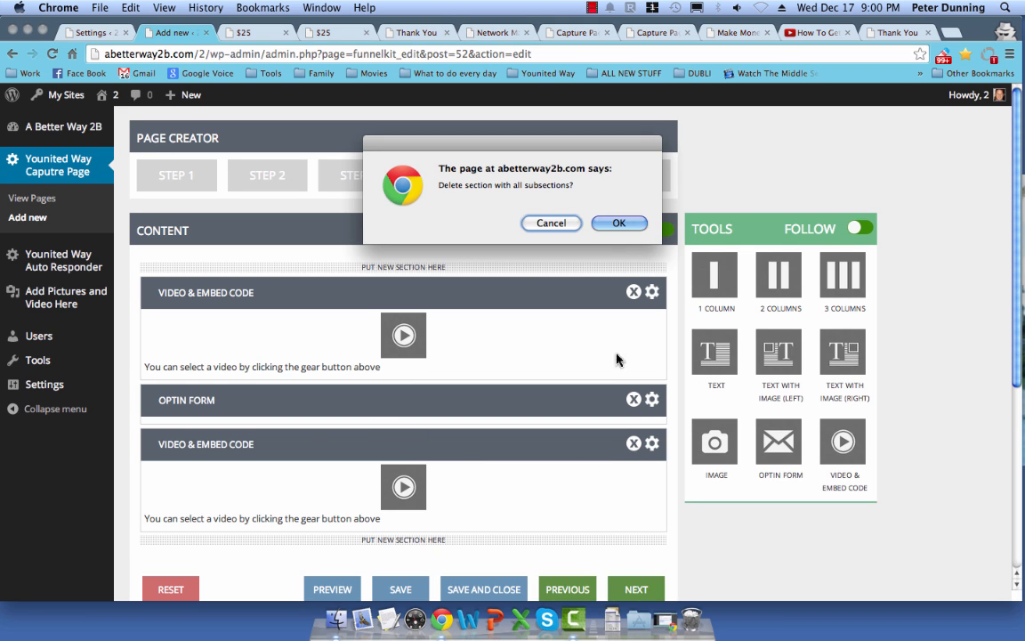
click(619, 224)
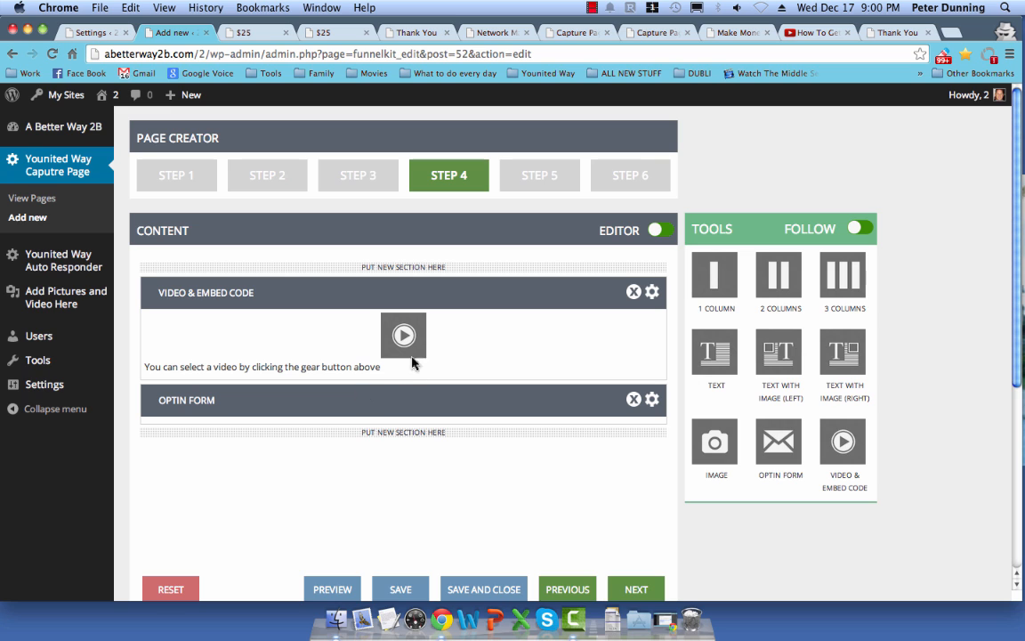
Step: Check the remaining video section's YouTube URL and save its video settings
click(651, 294)
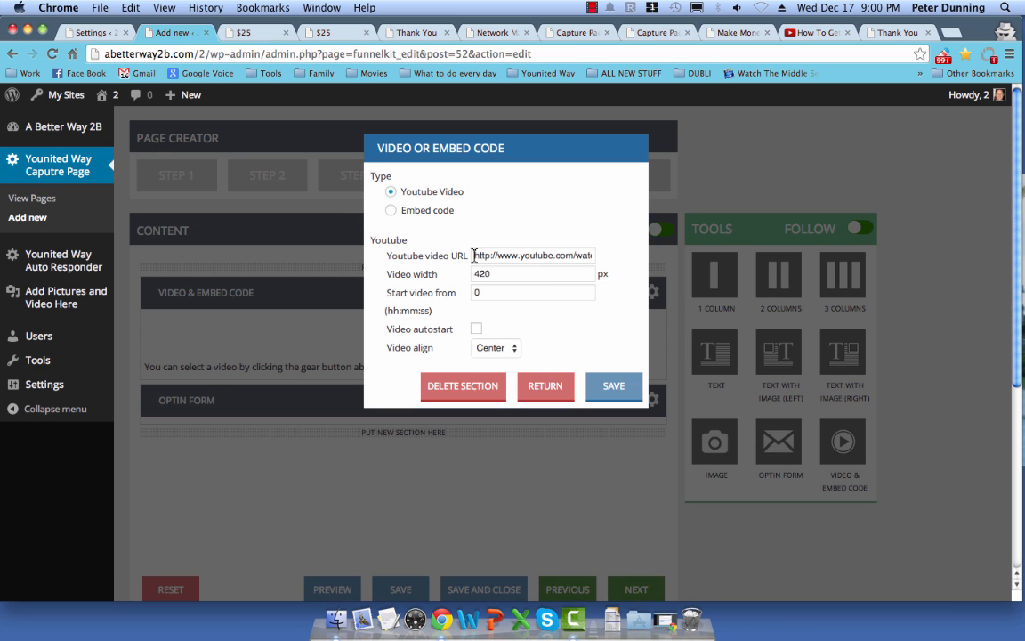
drag(474, 255, 654, 257)
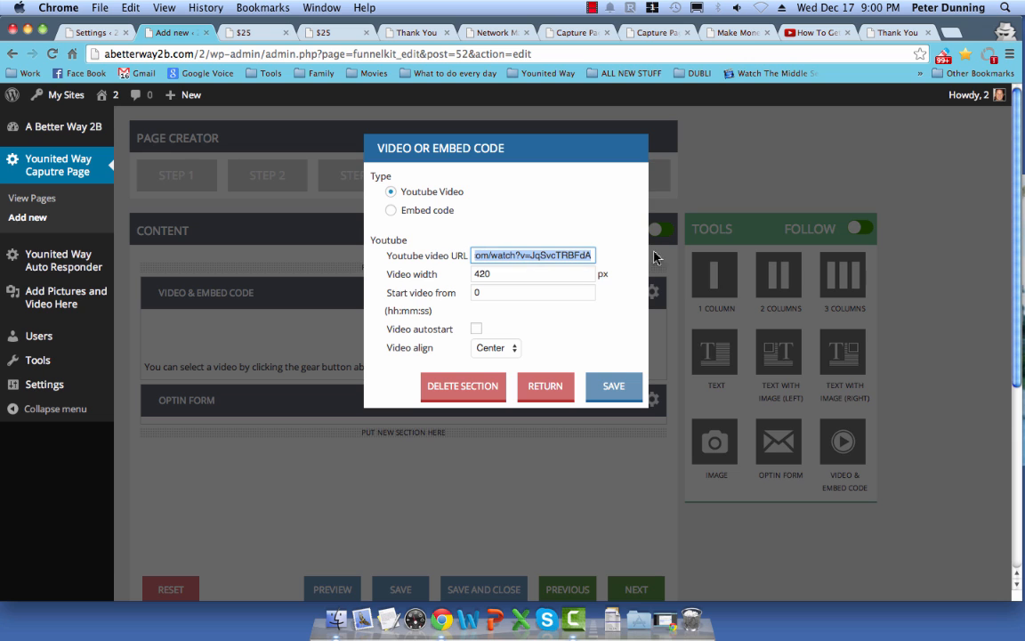
click(808, 34)
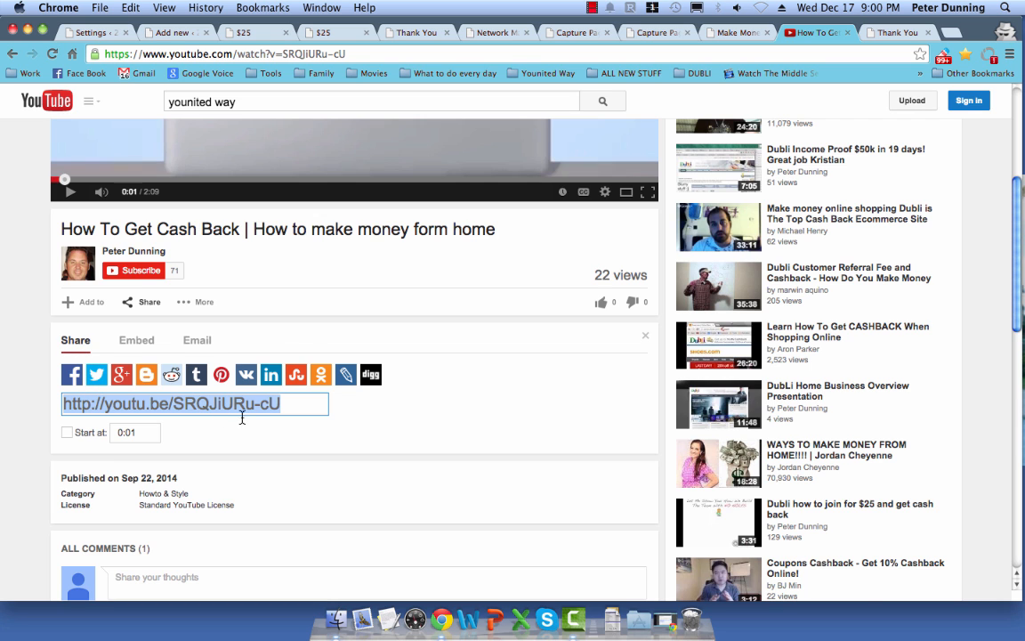
scroll(306, 338, up, 3)
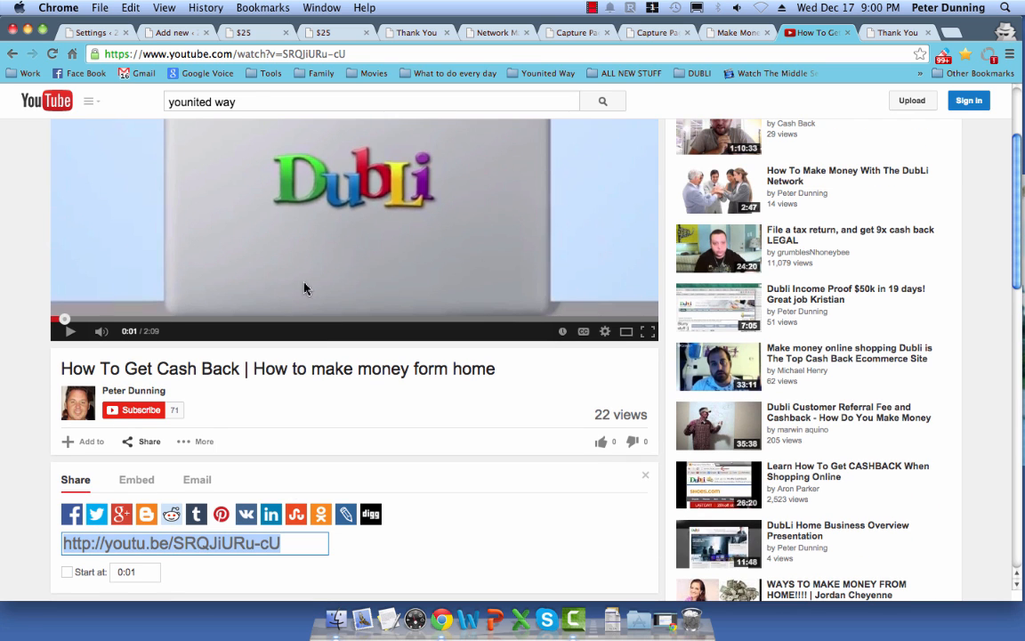
click(181, 36)
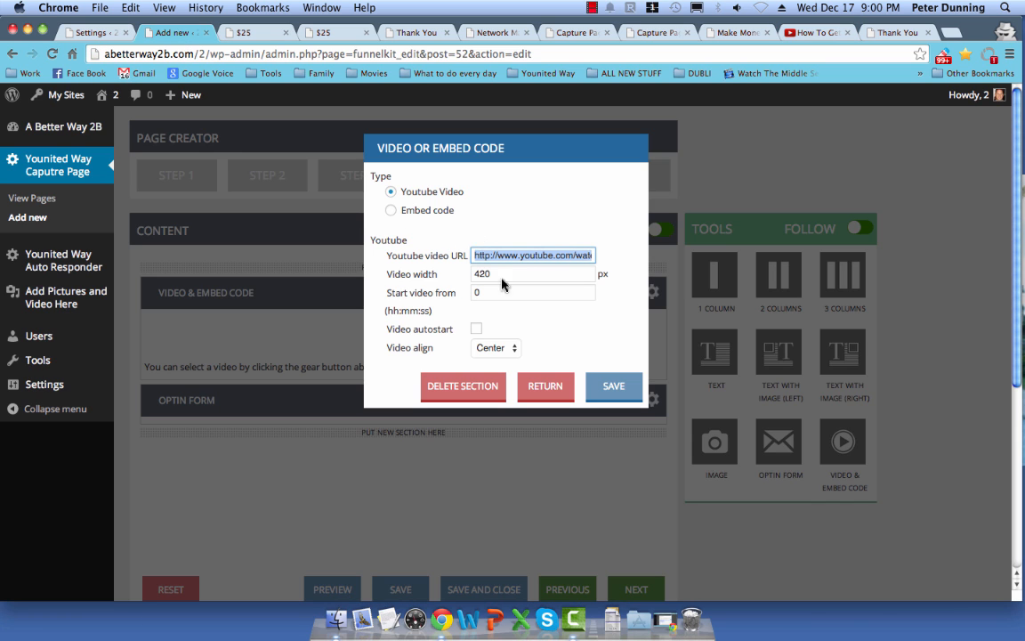
click(592, 392)
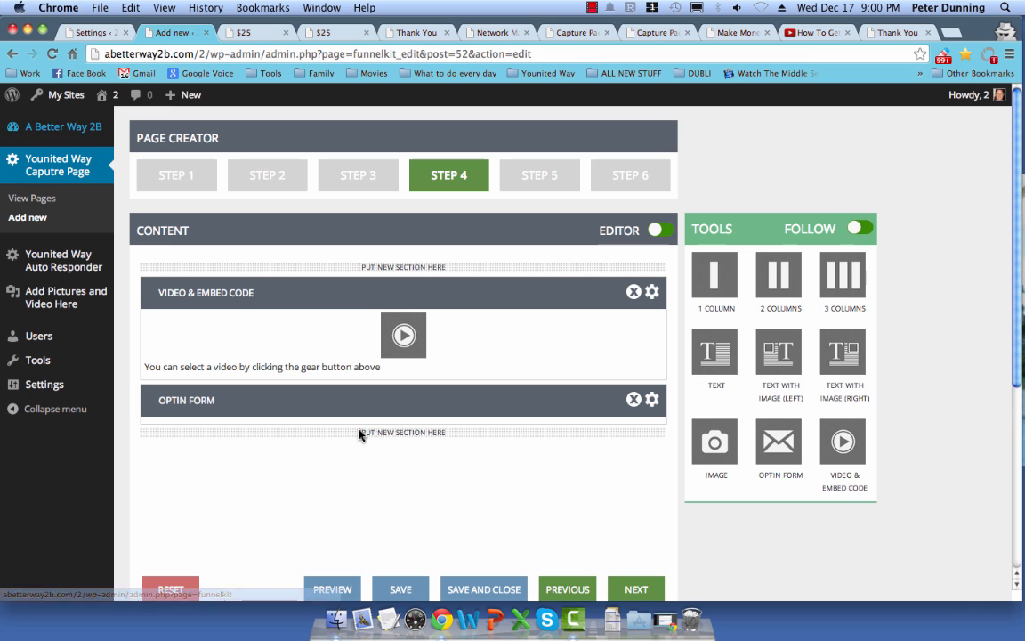
Step: Save and close the page editor, then close all the extra capture page tabs
click(449, 588)
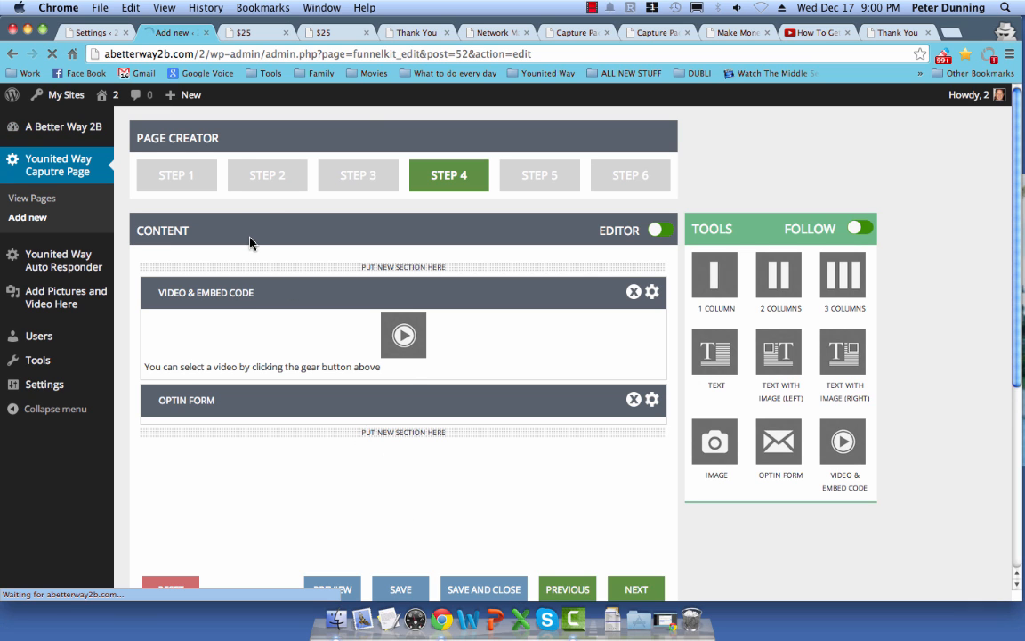
click(509, 37)
click(526, 33)
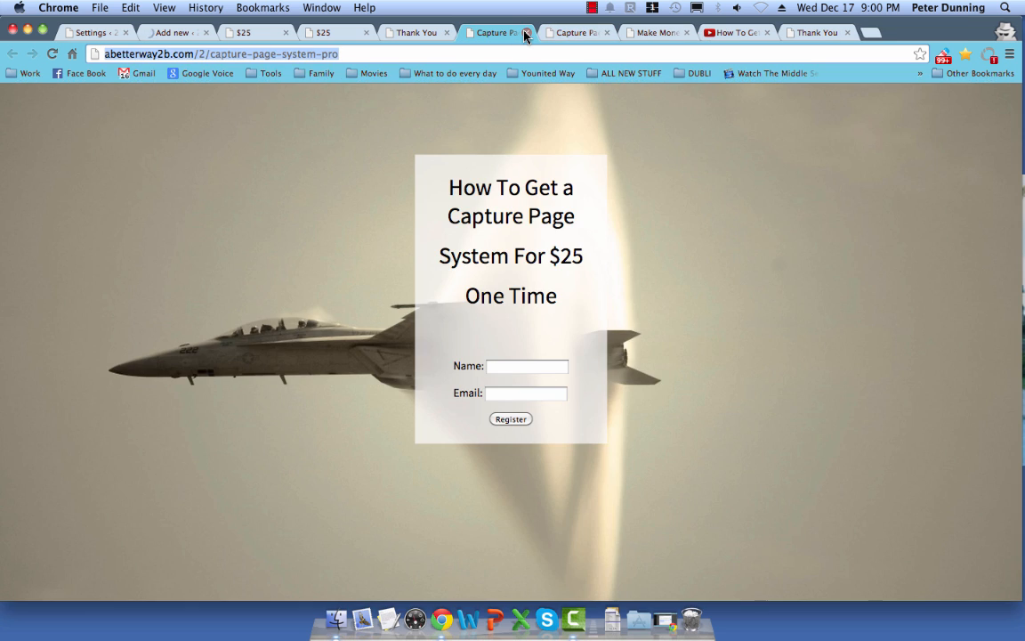
click(525, 33)
click(525, 33)
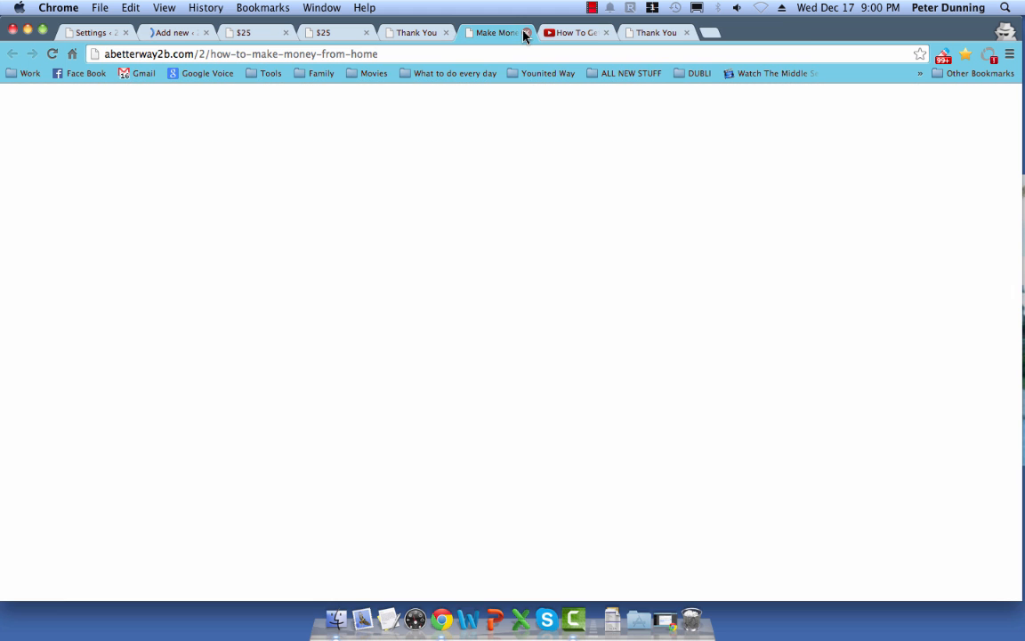
click(525, 33)
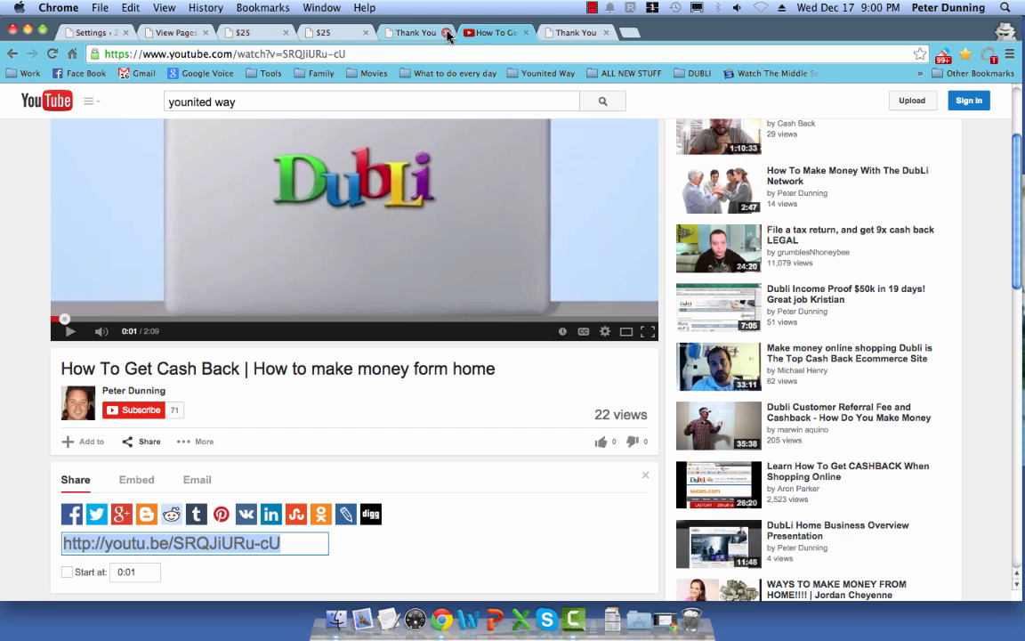
click(446, 33)
click(363, 33)
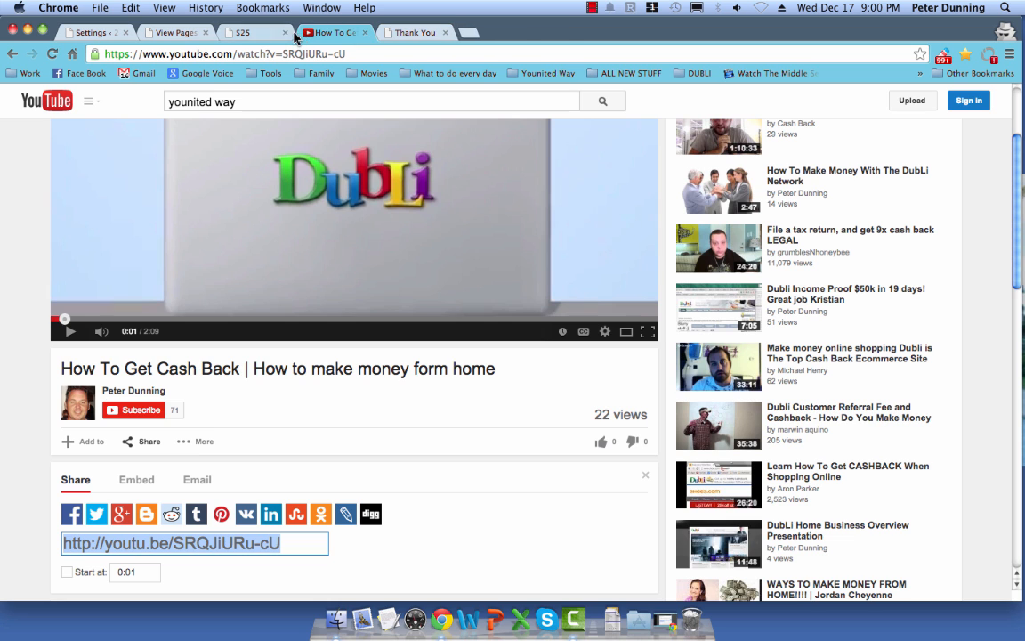
click(283, 32)
Step: Open 'How To Build A List For $25' from the Created Pages list in a new tab
click(174, 33)
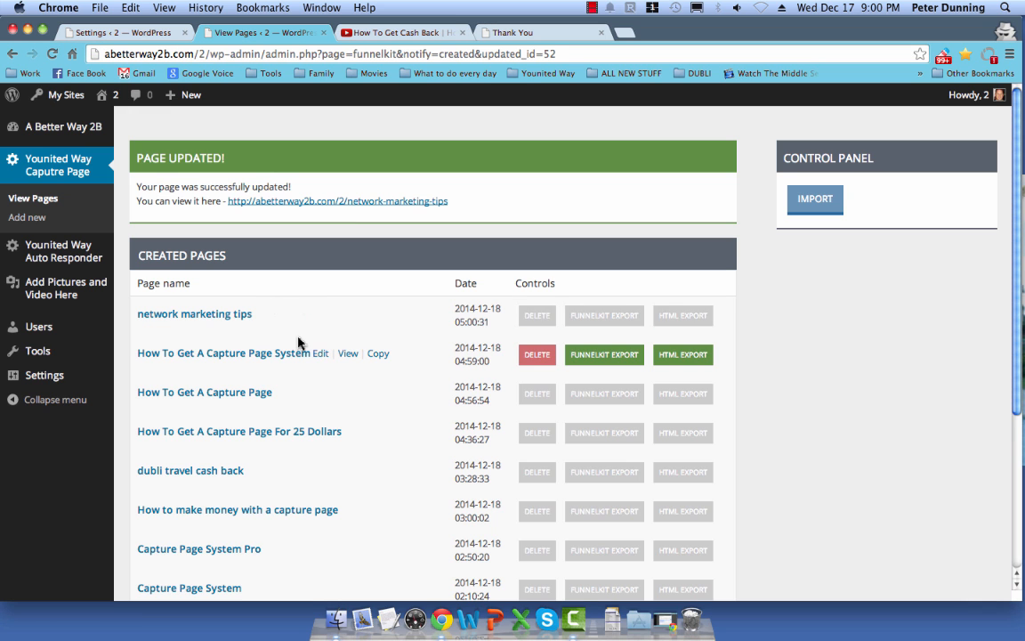
scroll(298, 342, down, 5)
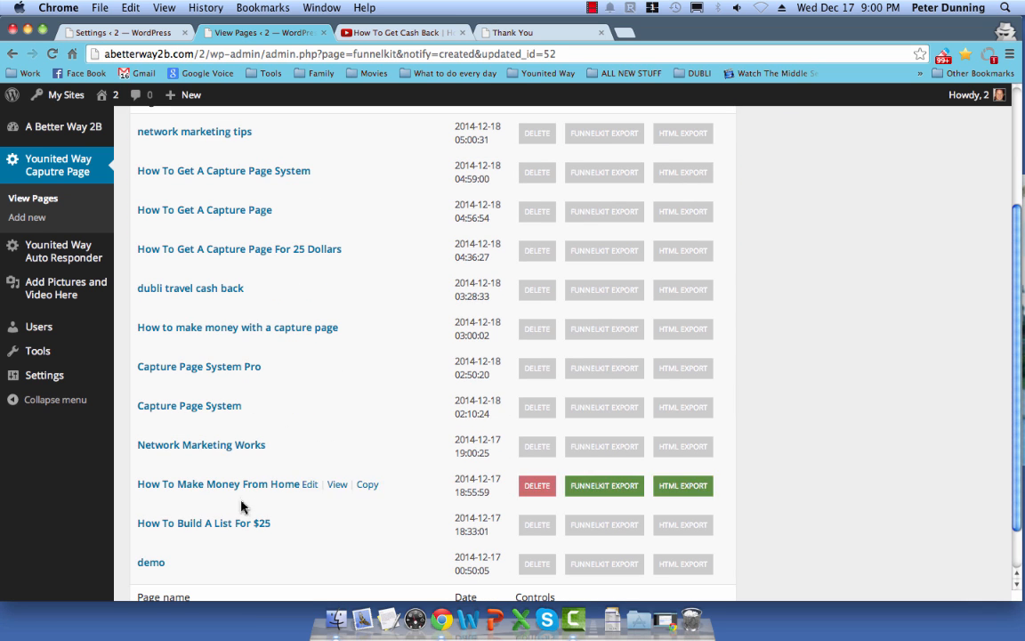
right_click(308, 523)
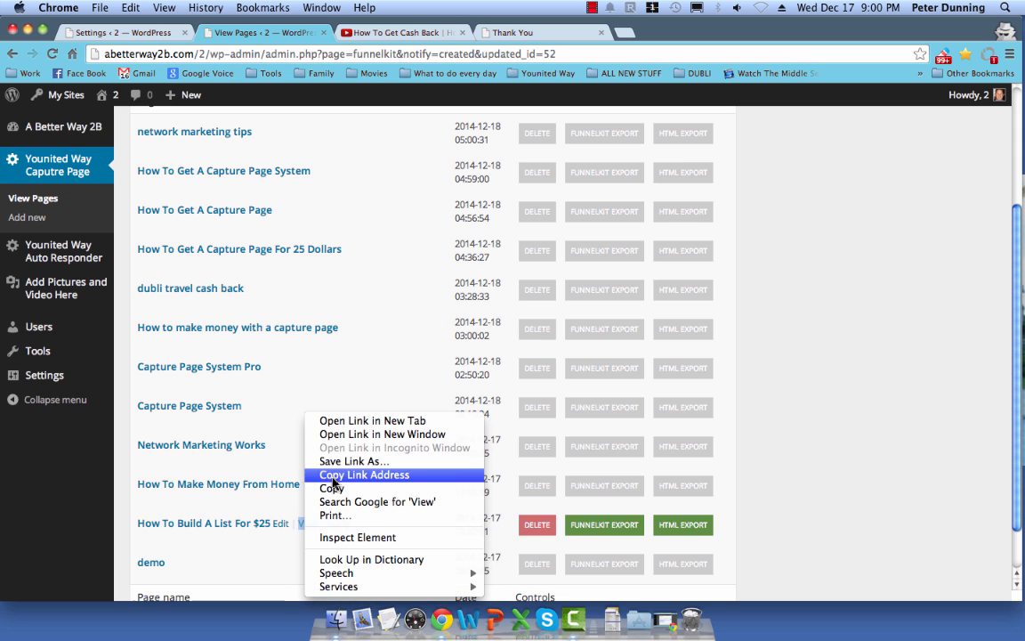
click(343, 420)
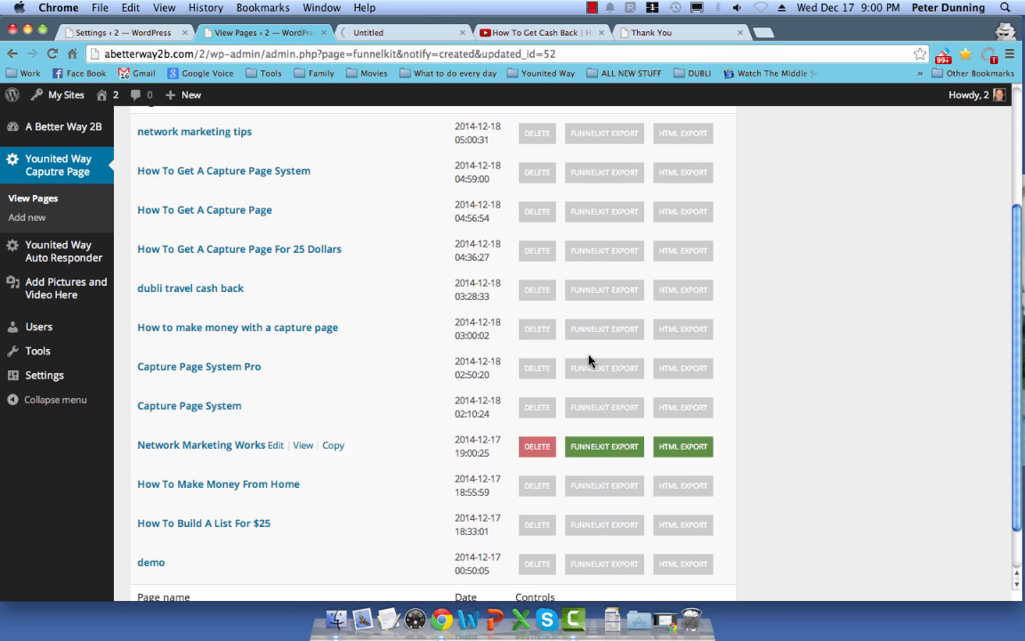
Step: Watch the How To Build A List For $25 landing page, raising then lowering the Mac volume, and close it
click(419, 31)
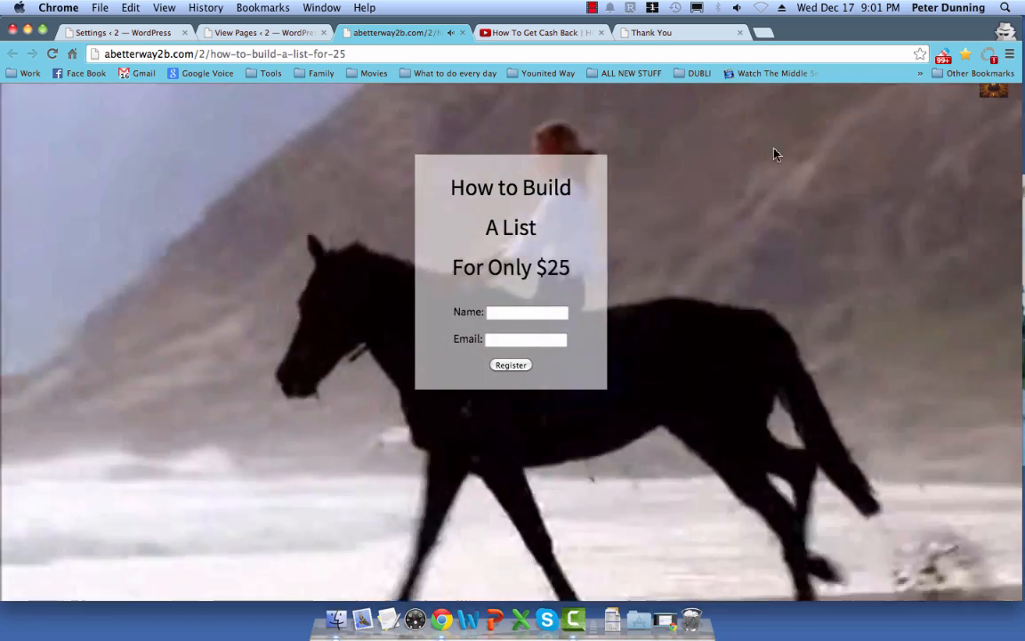
click(738, 8)
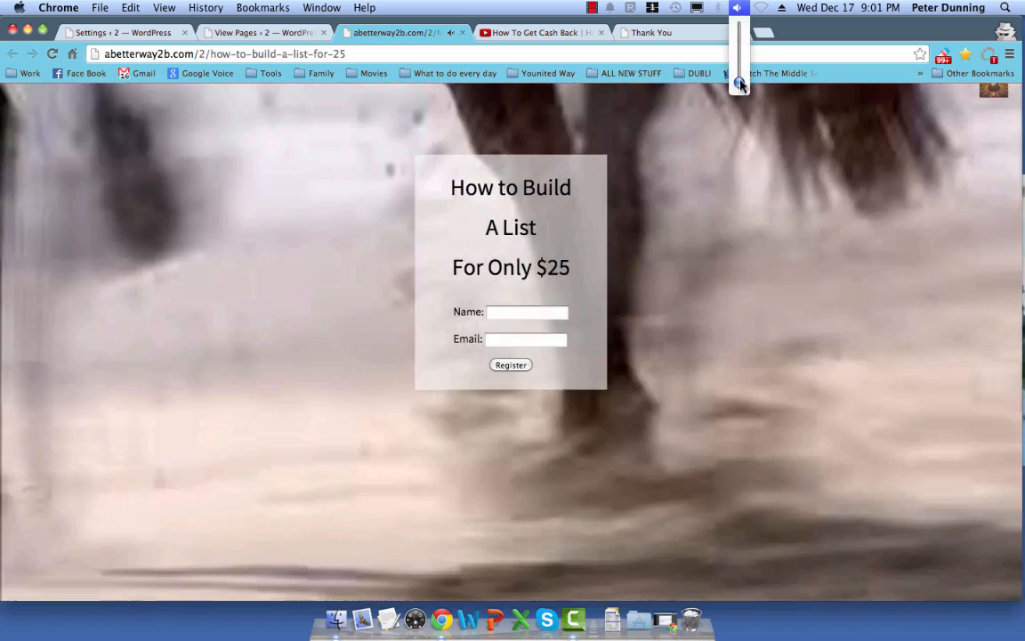
drag(737, 80, 741, 67)
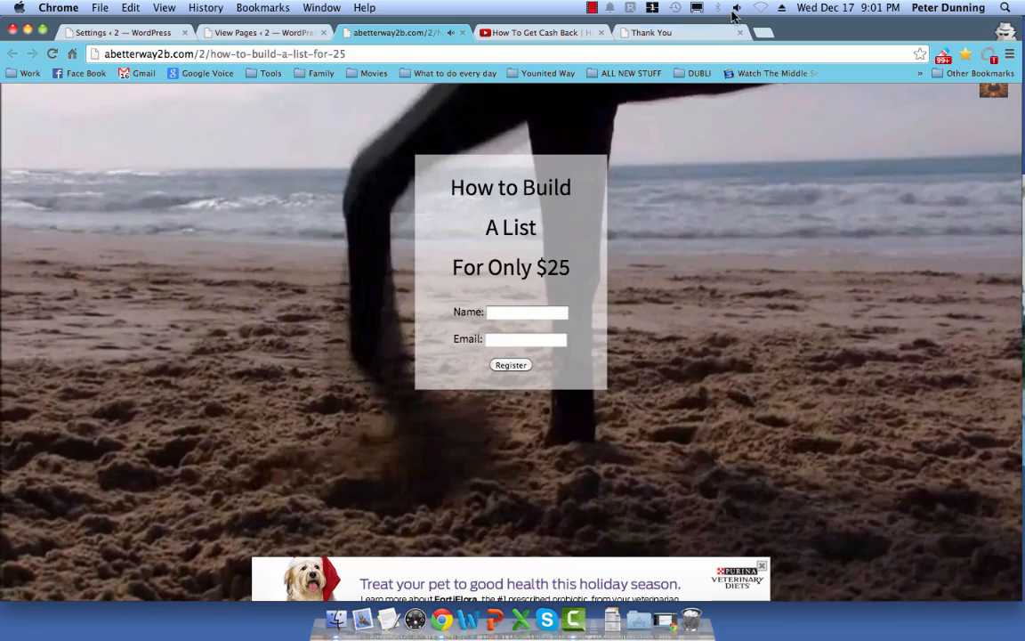
click(735, 9)
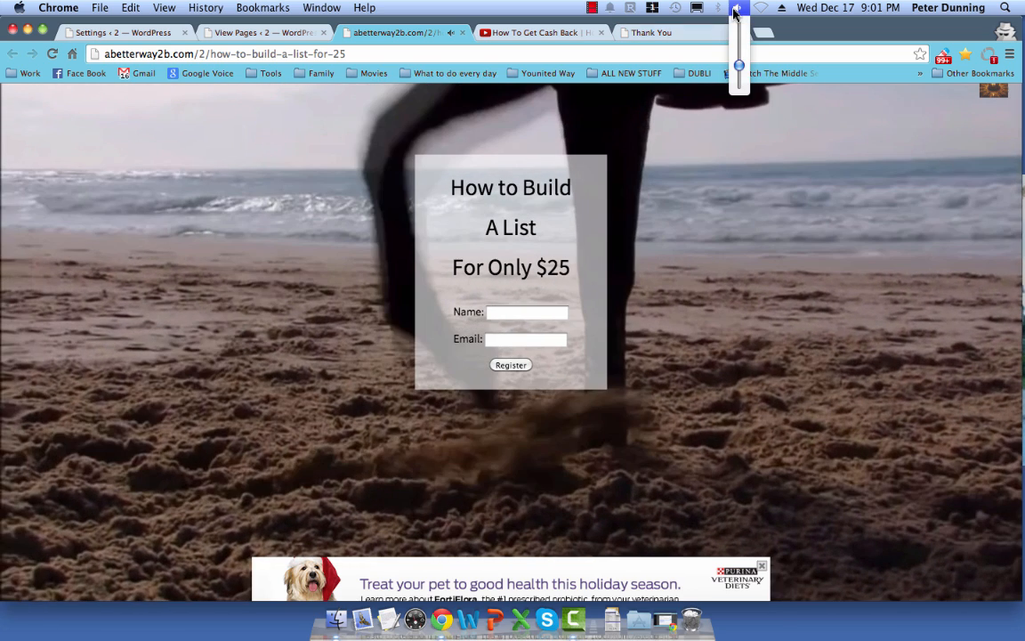
drag(737, 63, 739, 82)
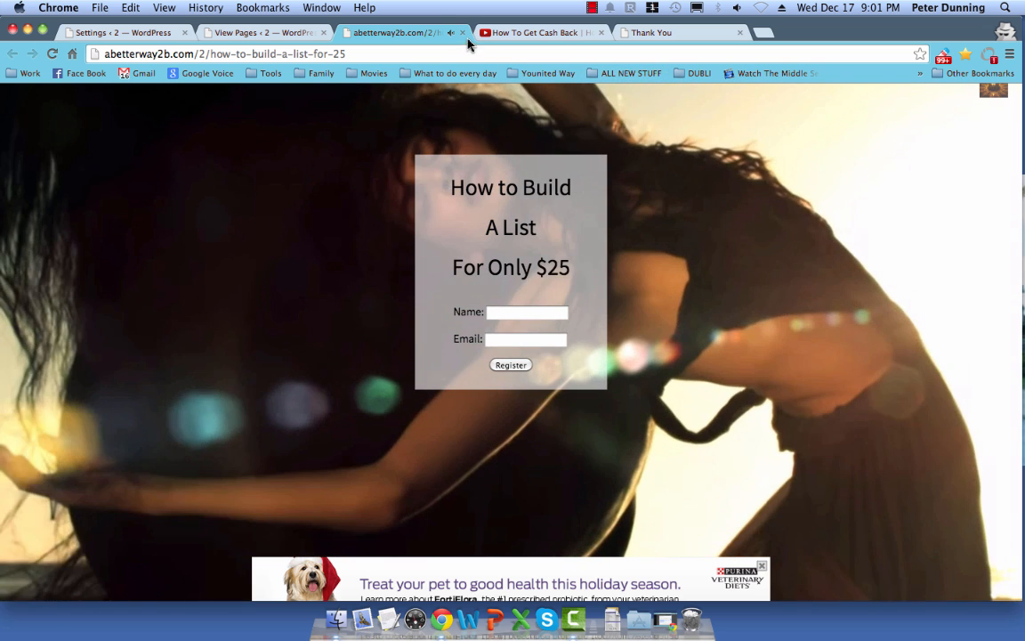
click(462, 32)
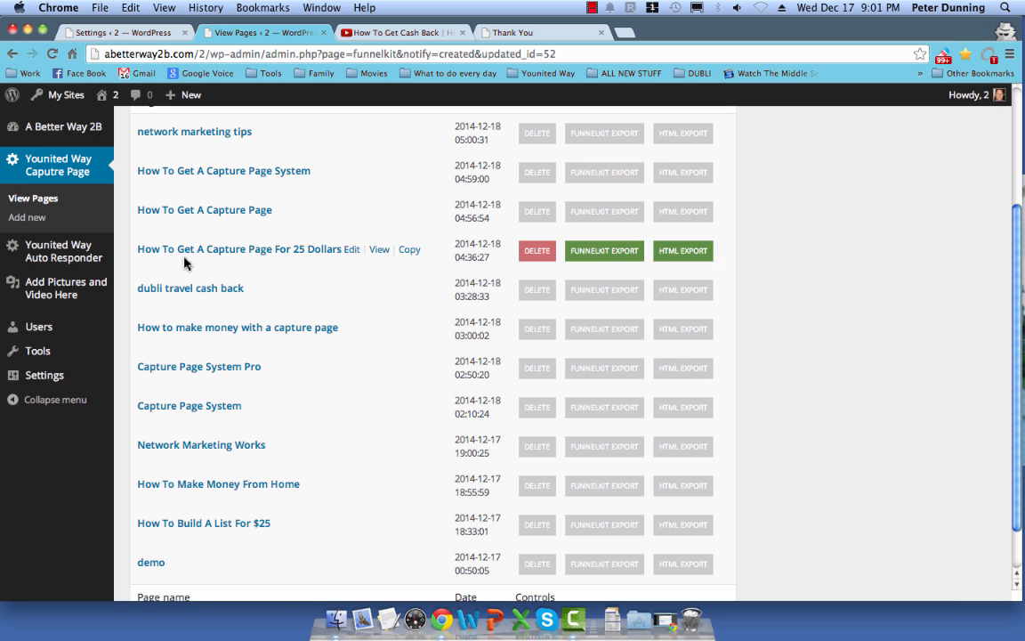
Step: Open the Younited Way Auto Responder's Mailing List and inspect the first of its three subscribers
scroll(247, 313, up, 1)
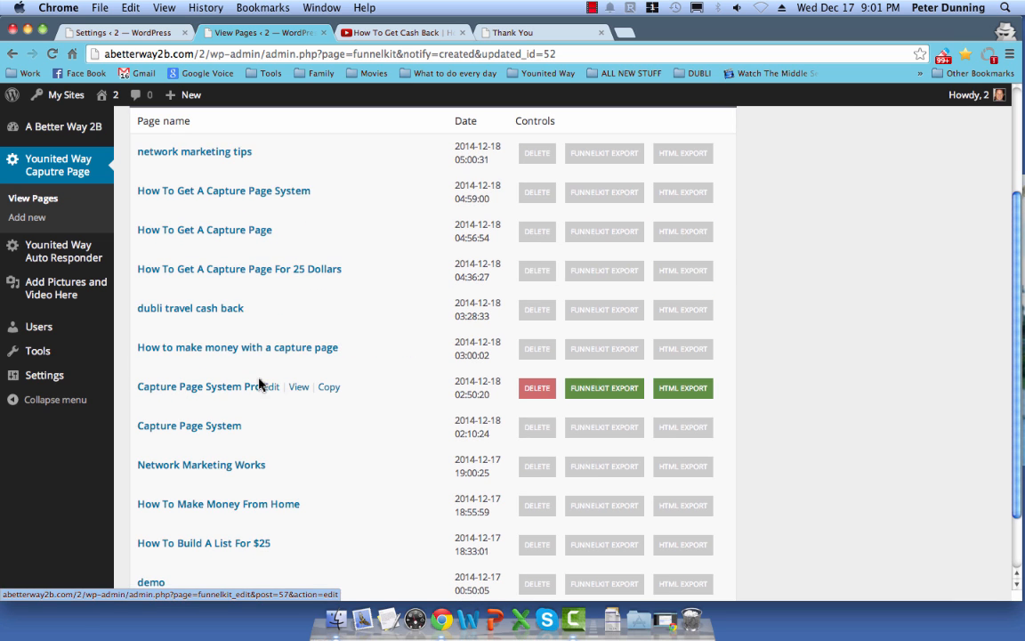
scroll(260, 388, up, 3)
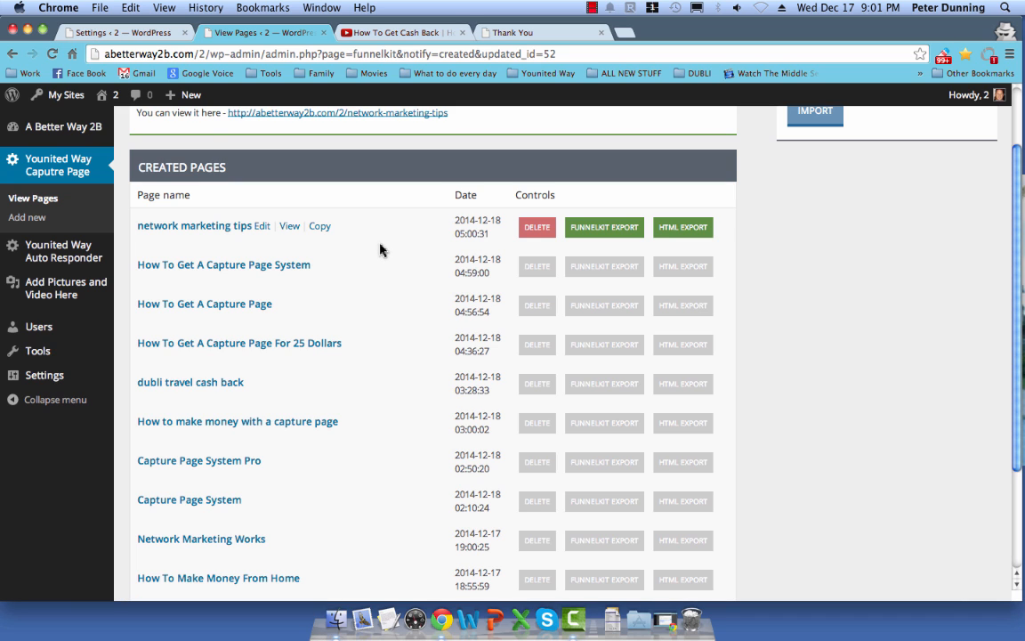
mouse_move(64, 260)
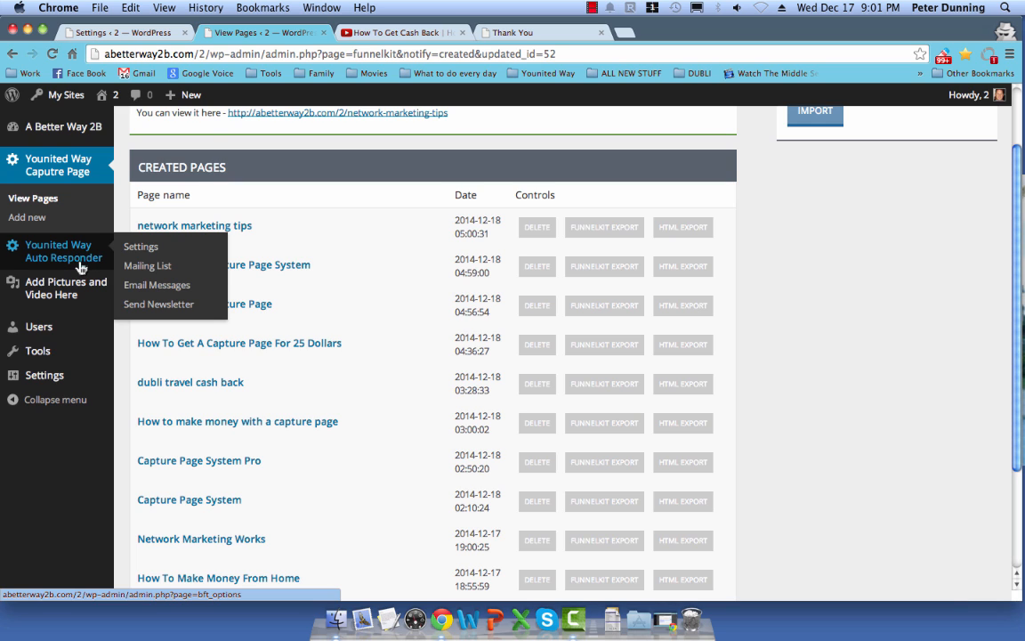
click(148, 269)
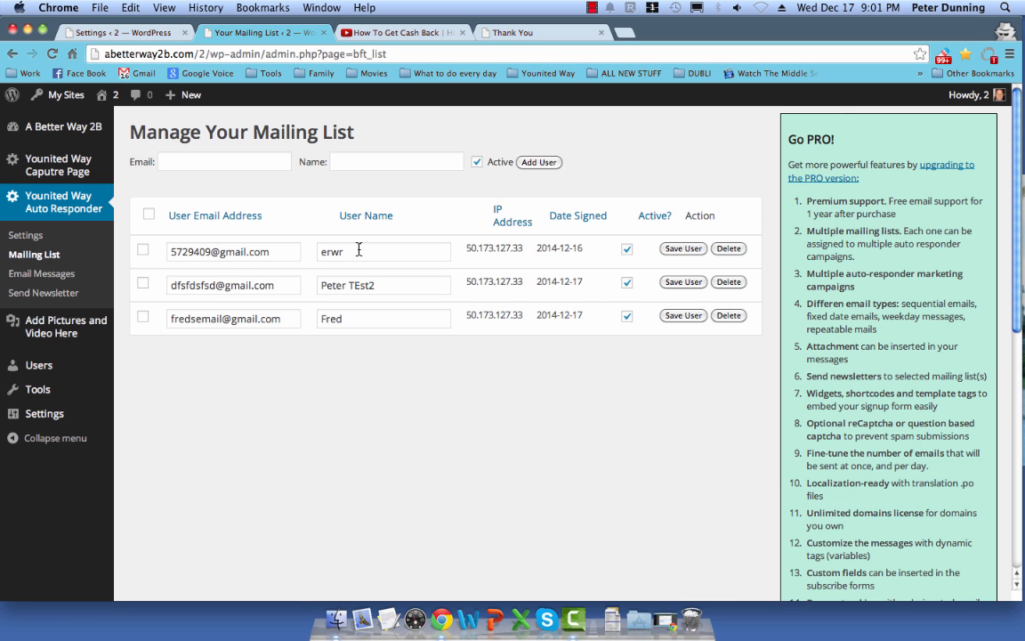
click(360, 254)
Step: Leave the subscriber name unchanged and go to the auto responder's Email Messages page
click(361, 353)
click(62, 276)
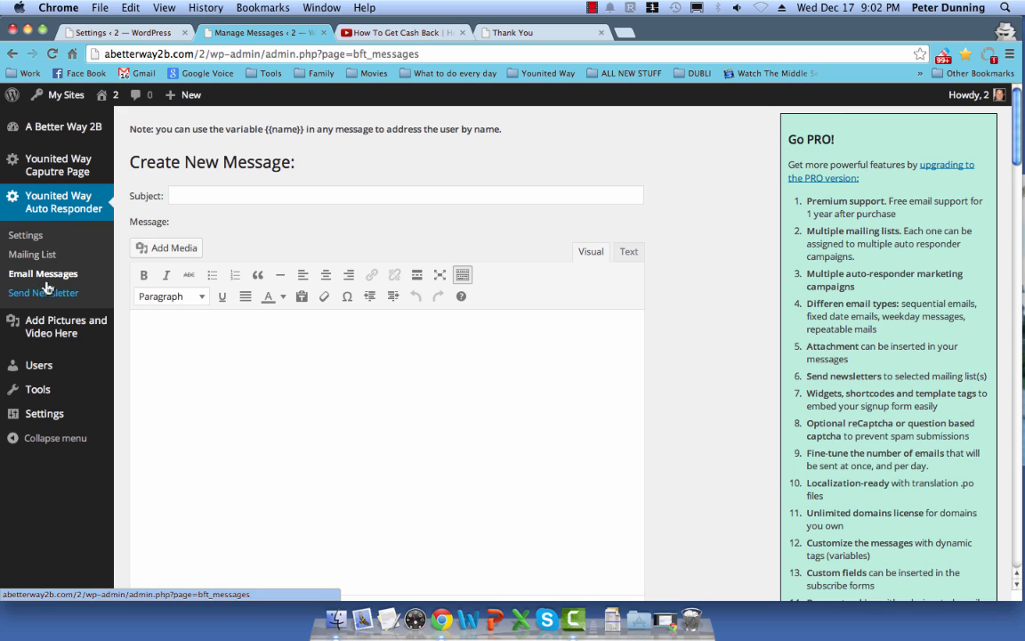
scroll(669, 393, down, 5)
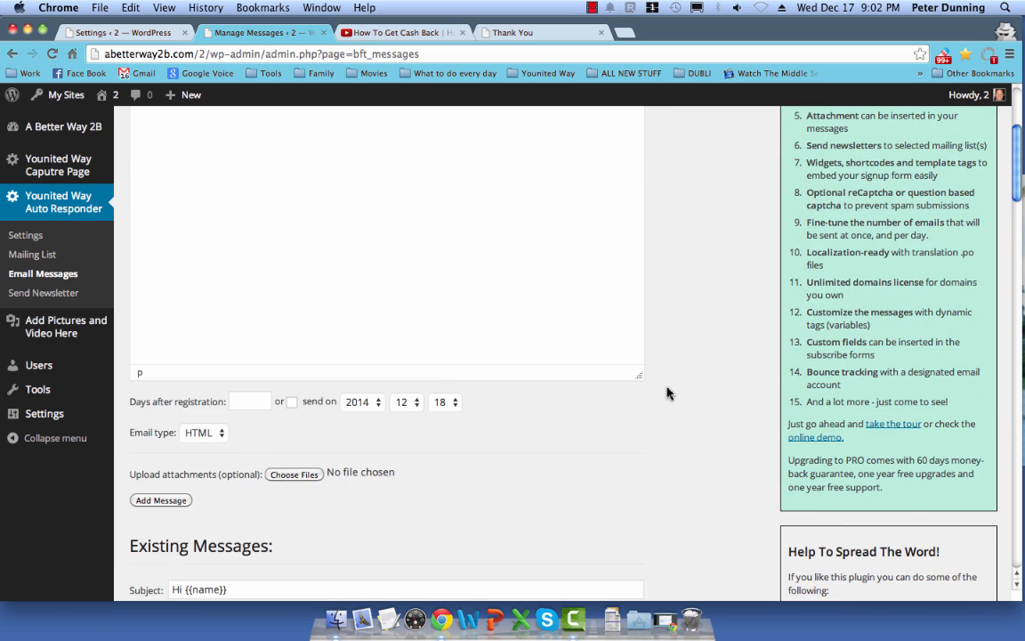
scroll(668, 393, down, 4)
scroll(627, 394, up, 10)
mouse_move(119, 159)
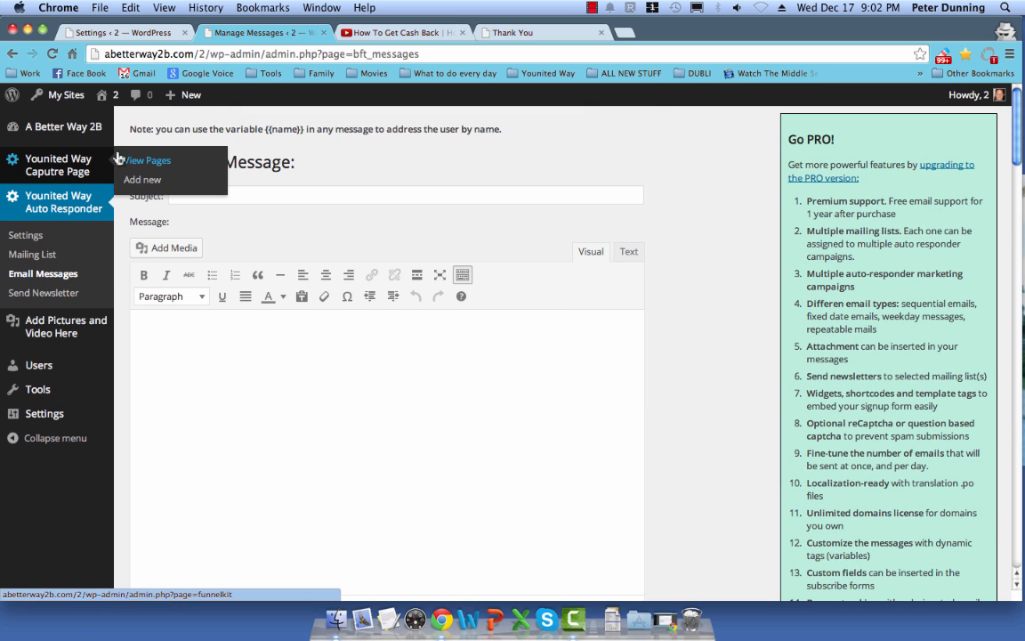
drag(167, 163, 295, 163)
click(276, 197)
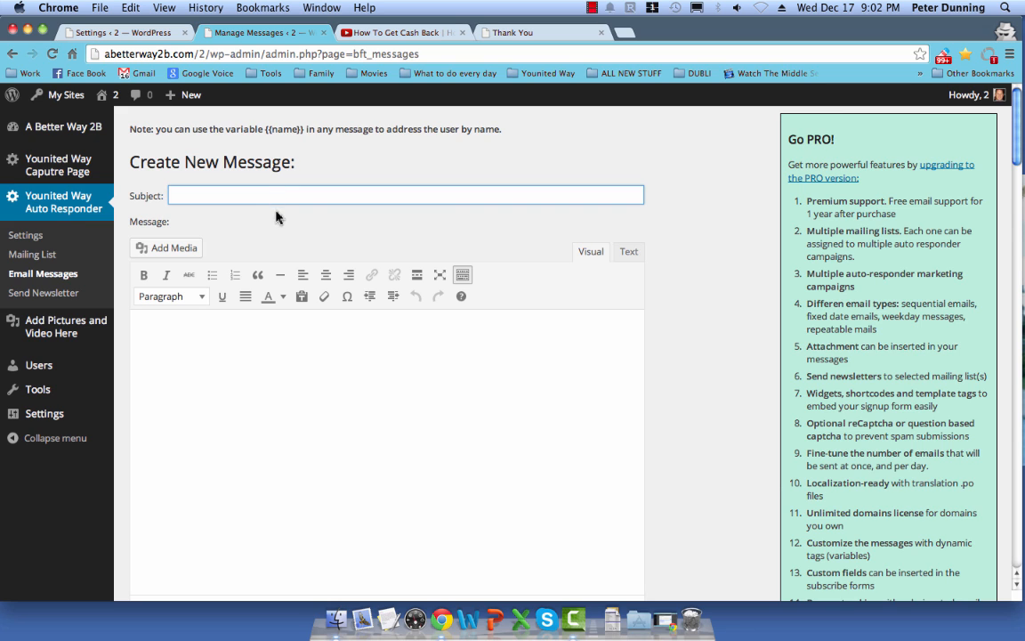
click(245, 365)
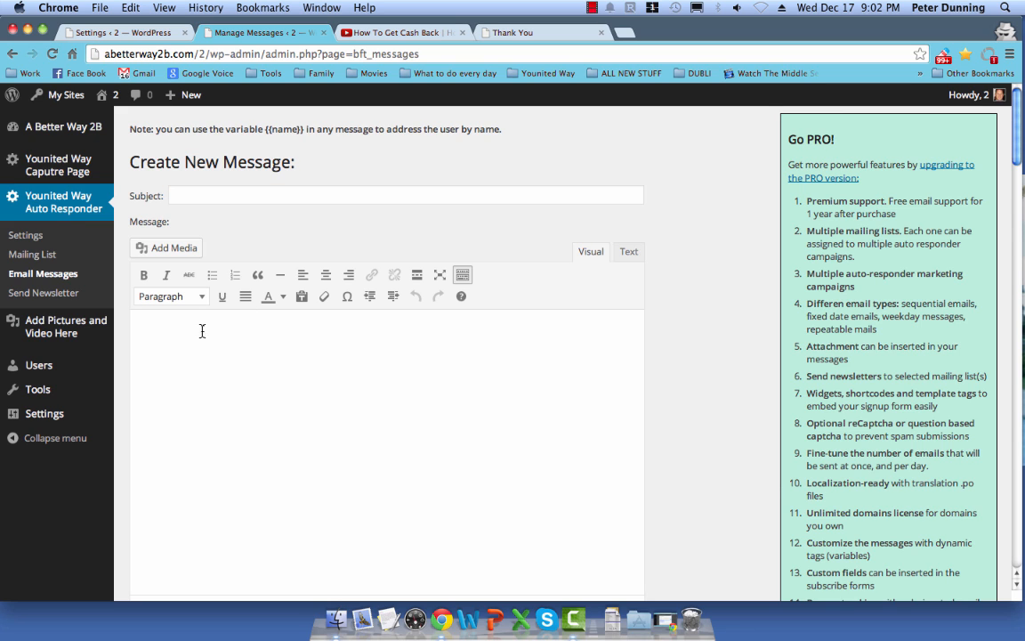
scroll(230, 374, down, 10)
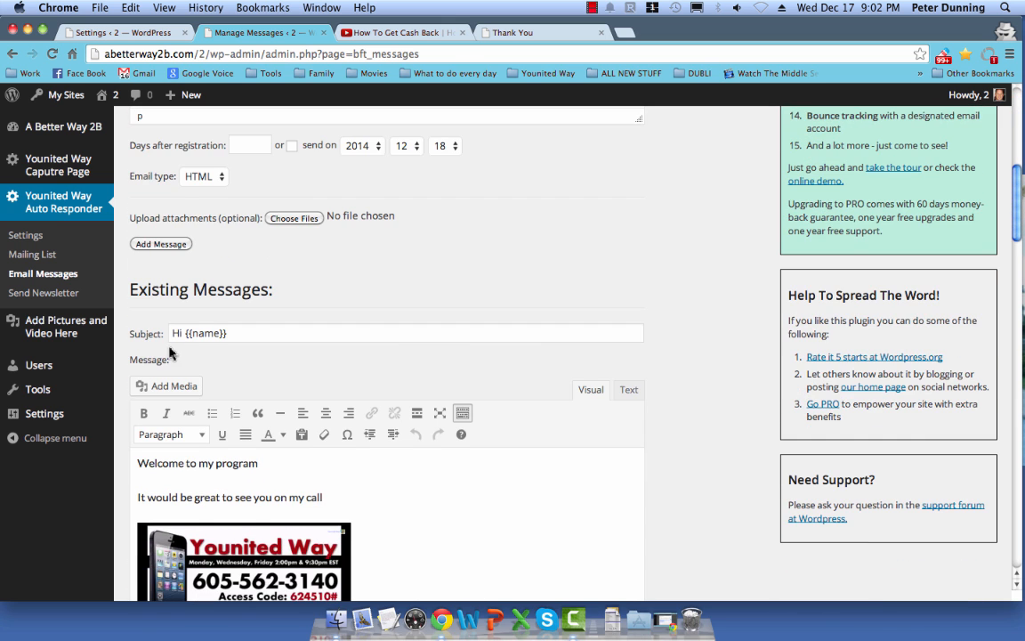
scroll(160, 320, down, 2)
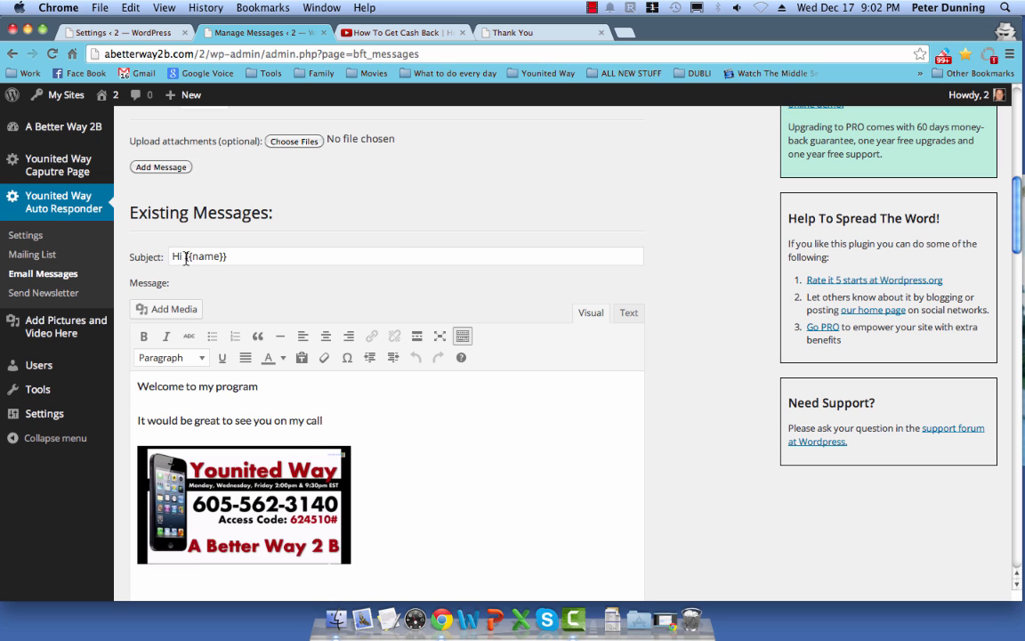
drag(185, 257, 225, 258)
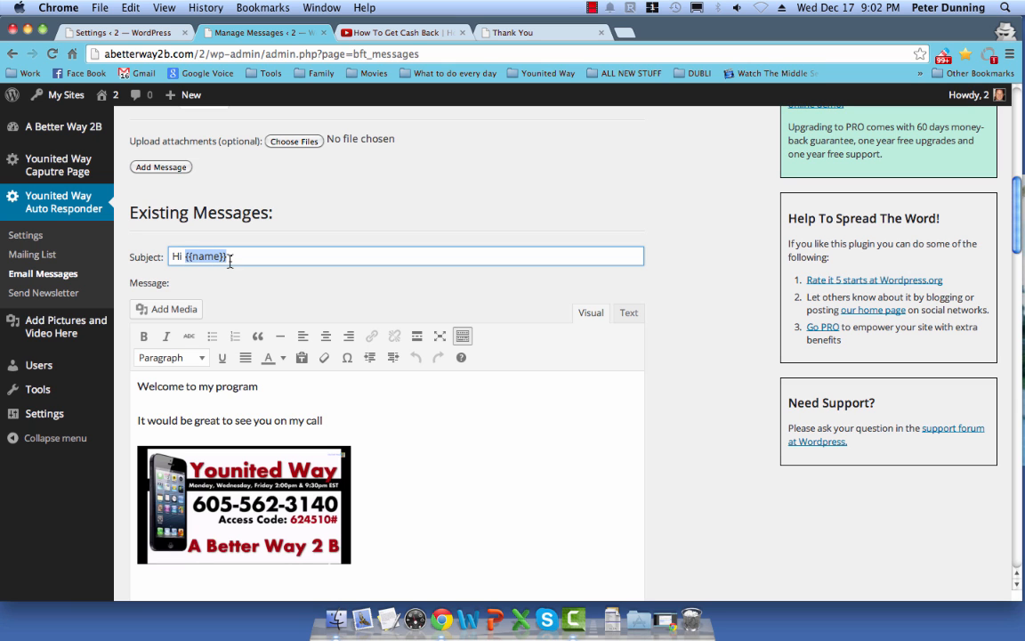
scroll(229, 261, up, 10)
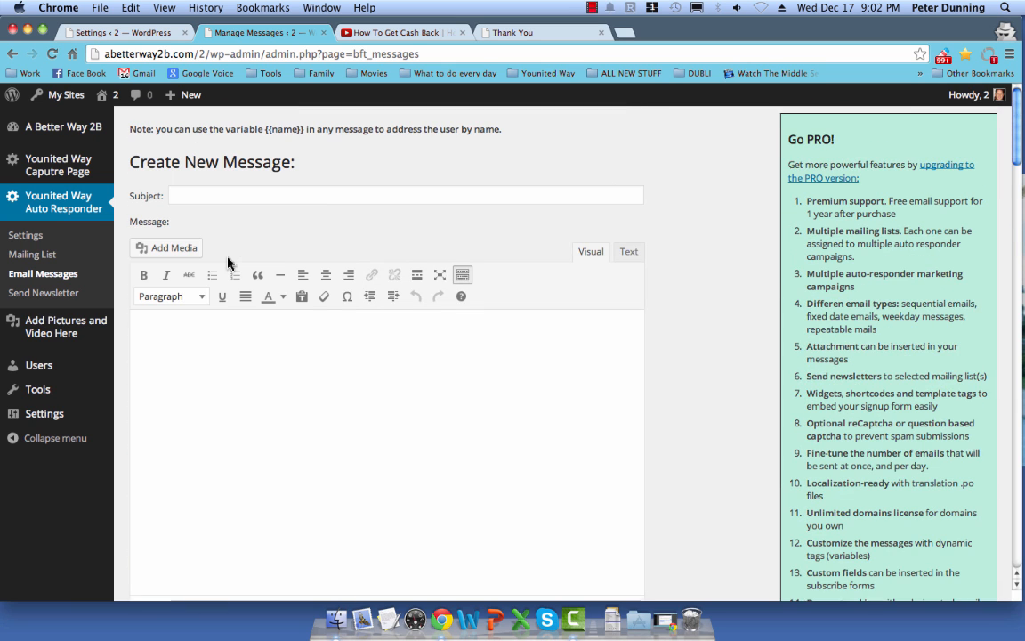
drag(267, 132, 304, 132)
right_click(274, 131)
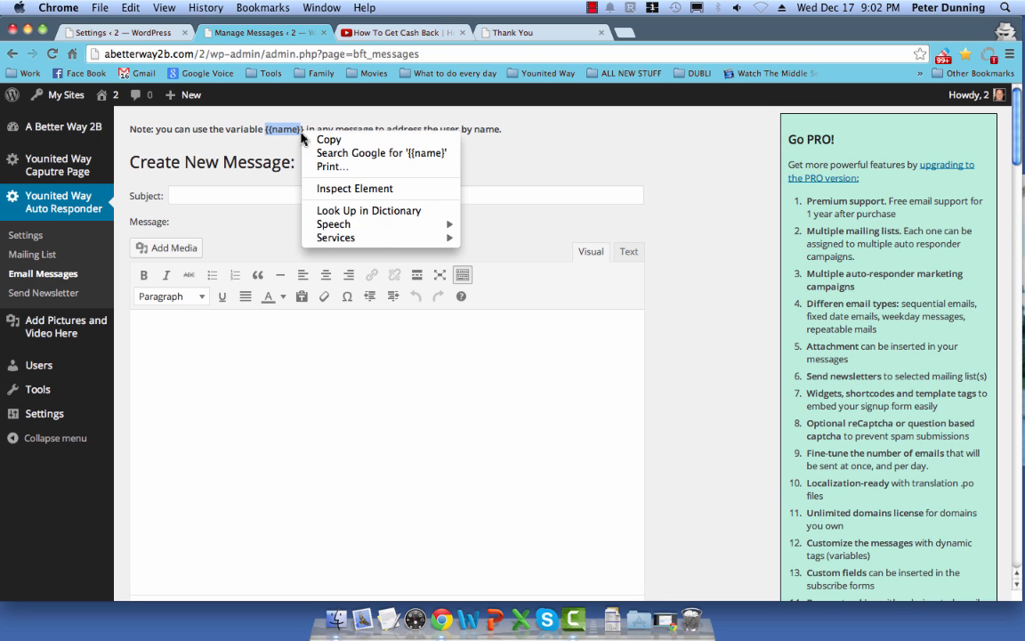
click(301, 138)
scroll(284, 311, down, 5)
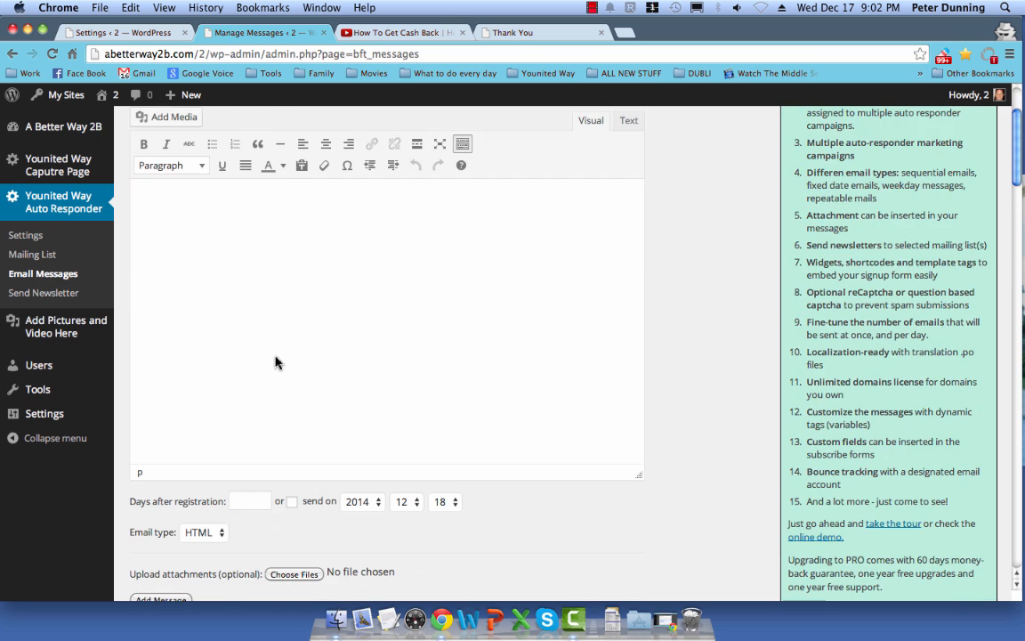
scroll(203, 402, down, 3)
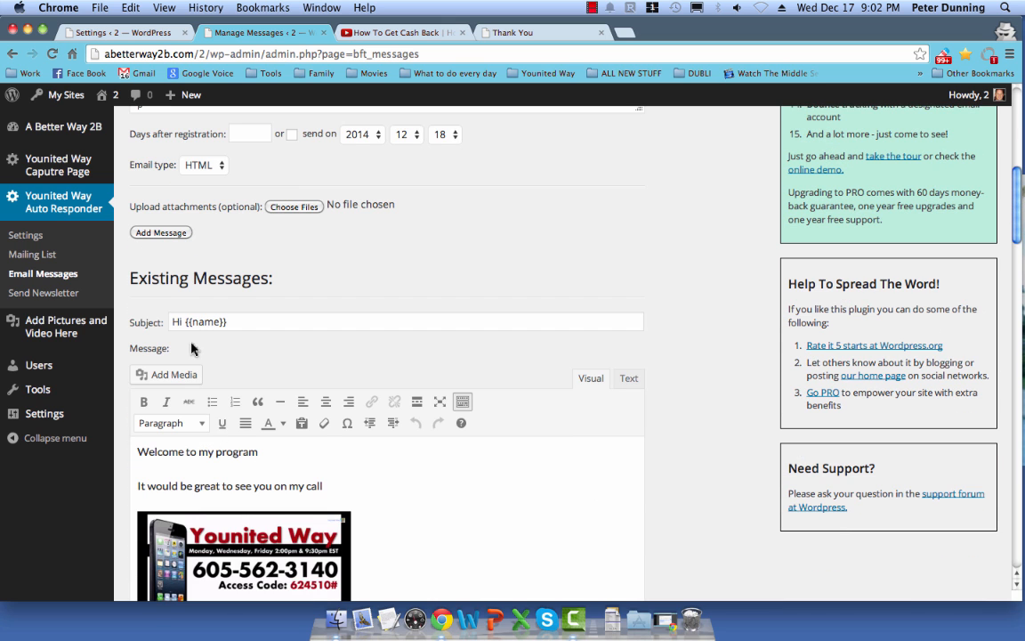
scroll(198, 370, down, 3)
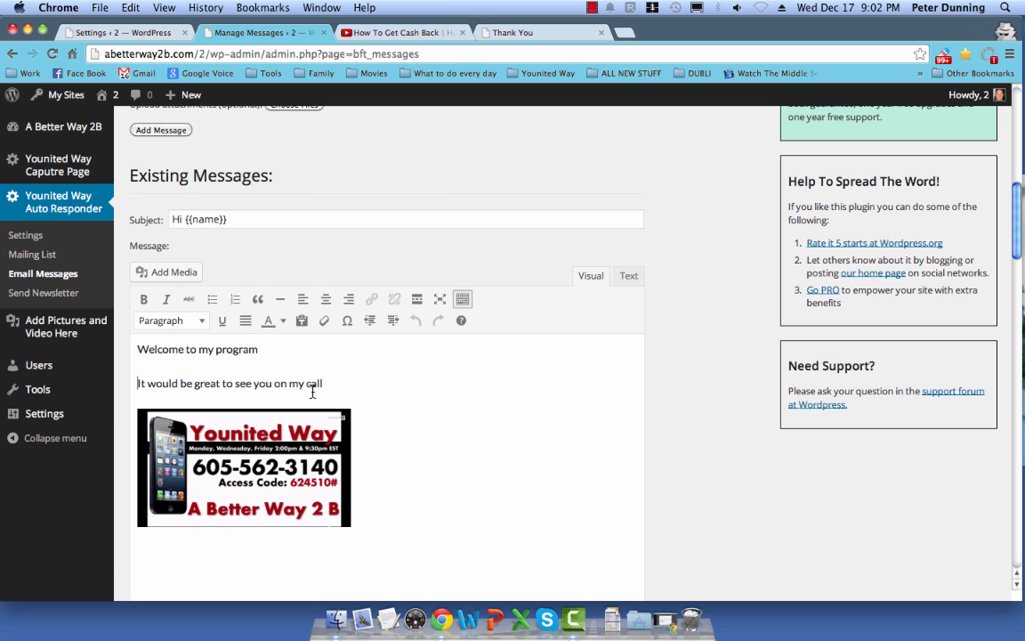
scroll(461, 520, down, 3)
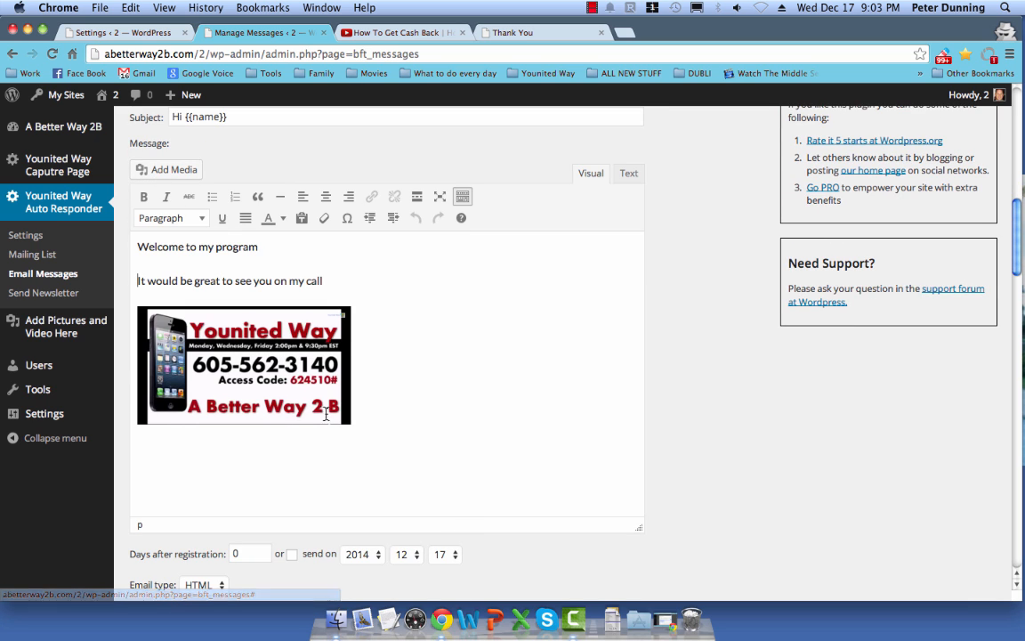
scroll(382, 472, down, 1)
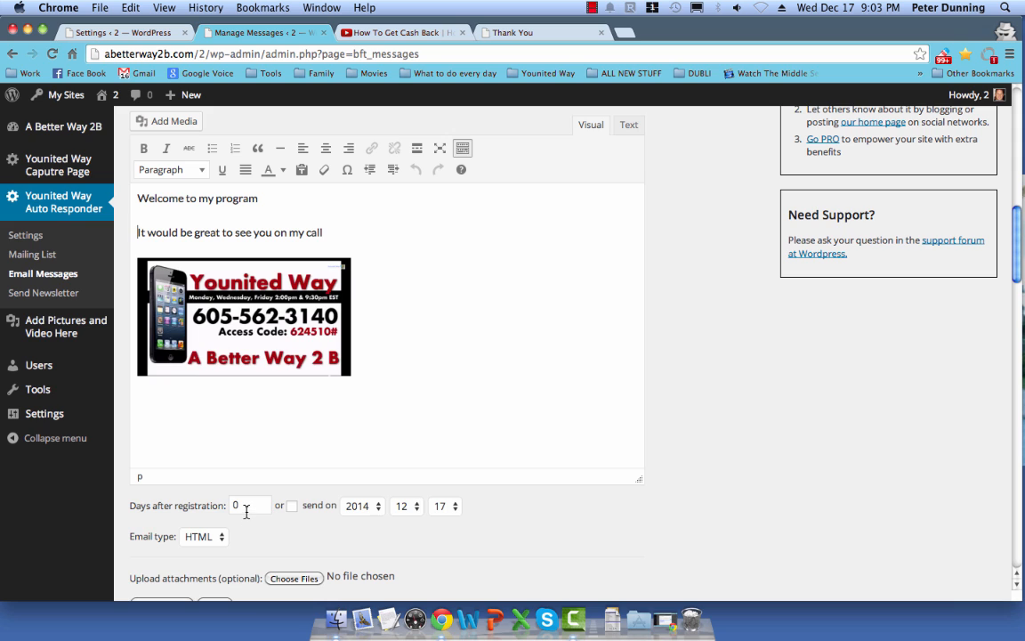
double_click(239, 511)
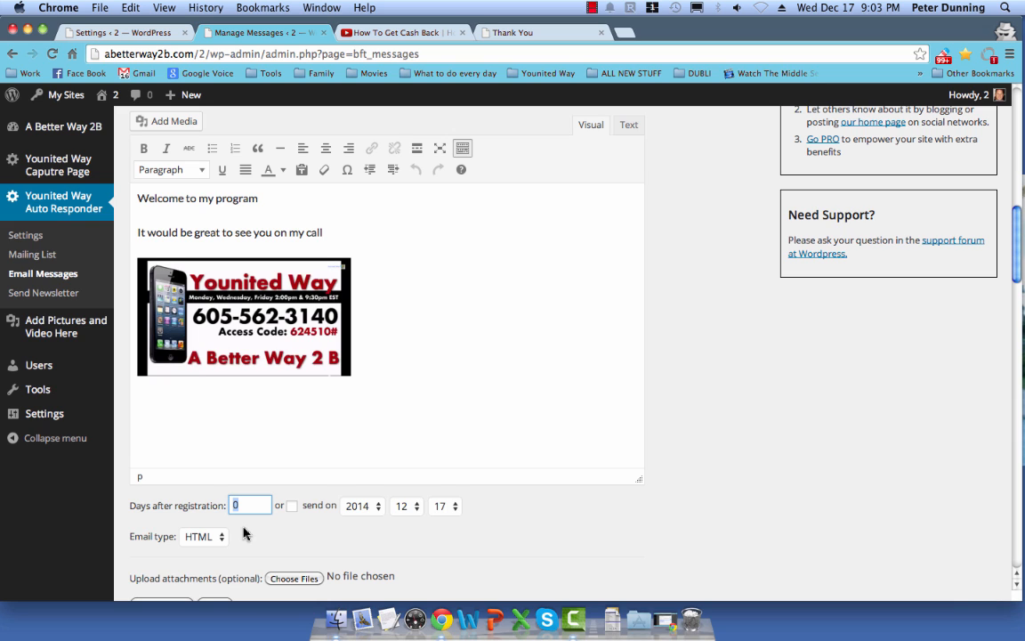
double_click(242, 509)
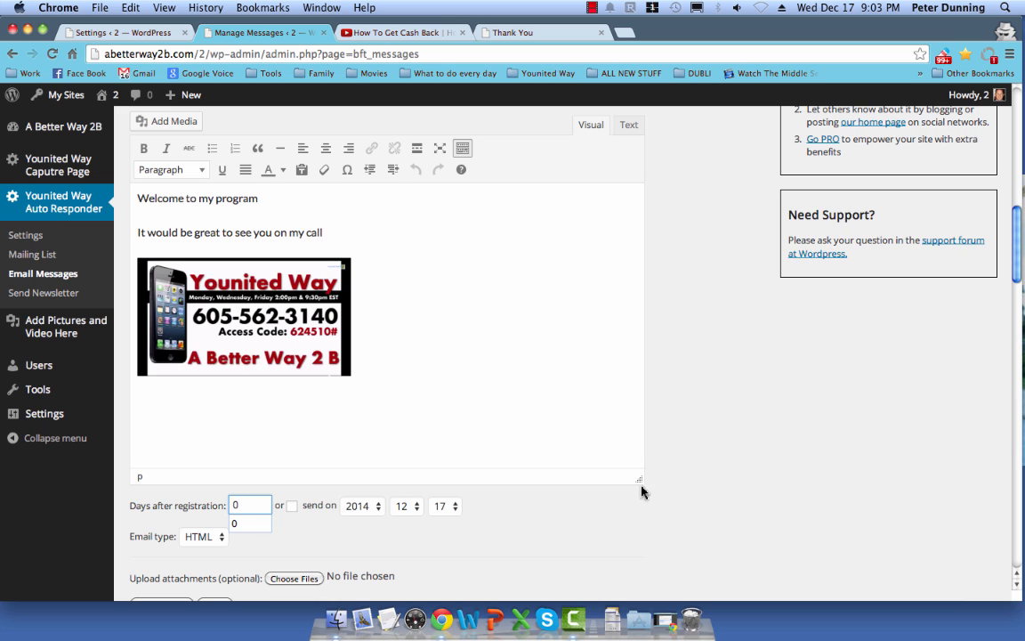
click(679, 486)
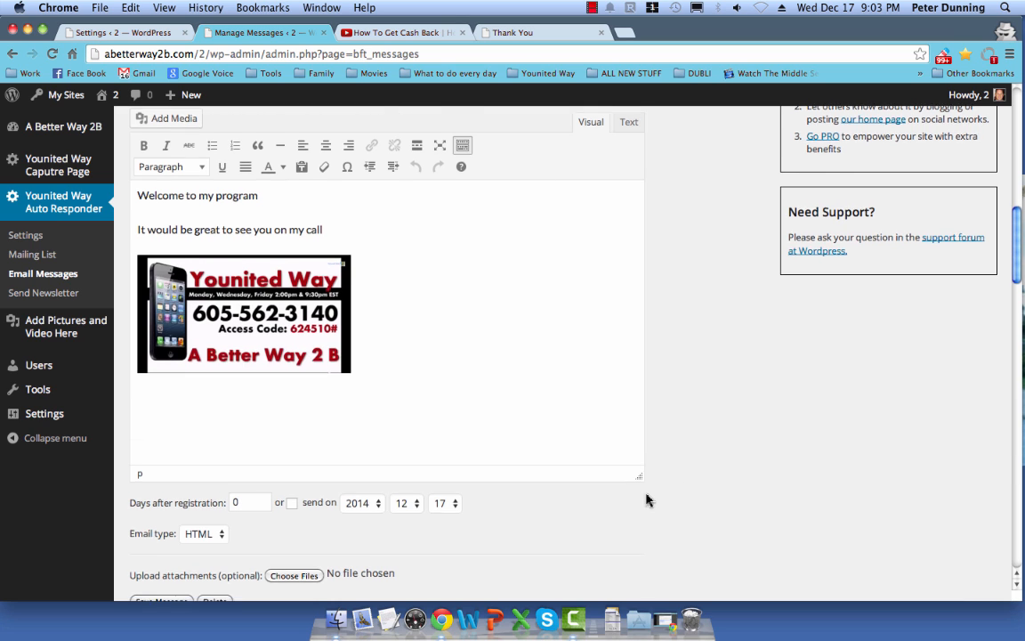
scroll(648, 499, down, 5)
scroll(305, 500, down, 11)
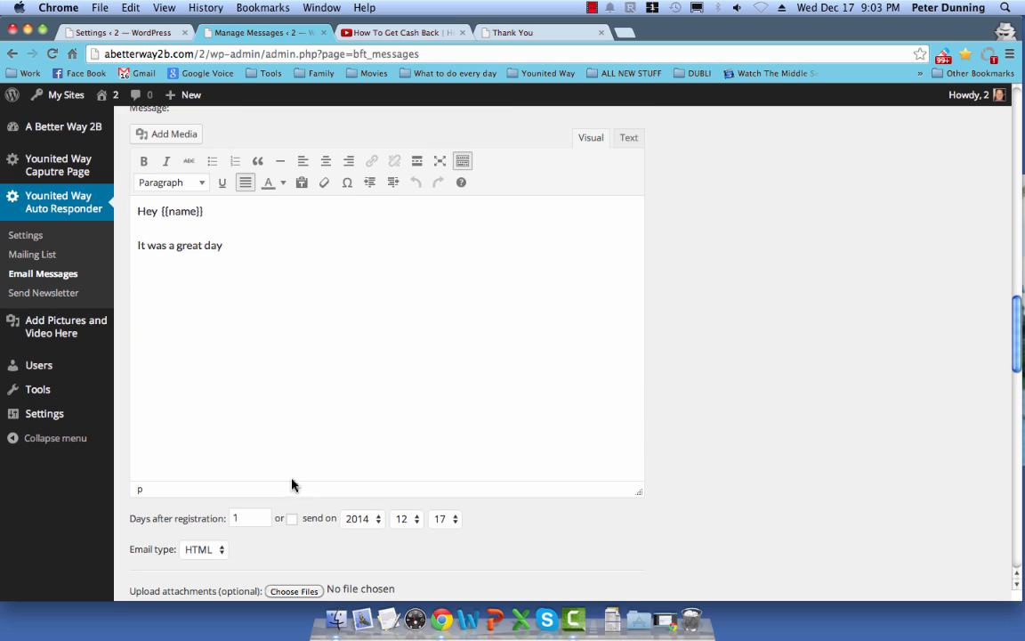
double_click(236, 518)
scroll(244, 532, down, 14)
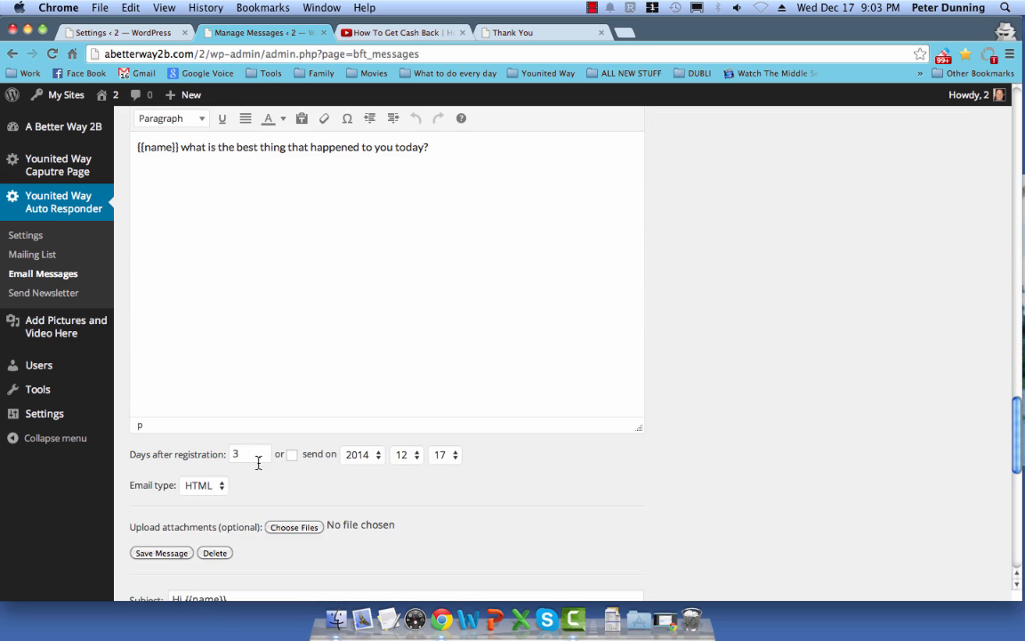
click(251, 455)
double_click(251, 455)
click(250, 456)
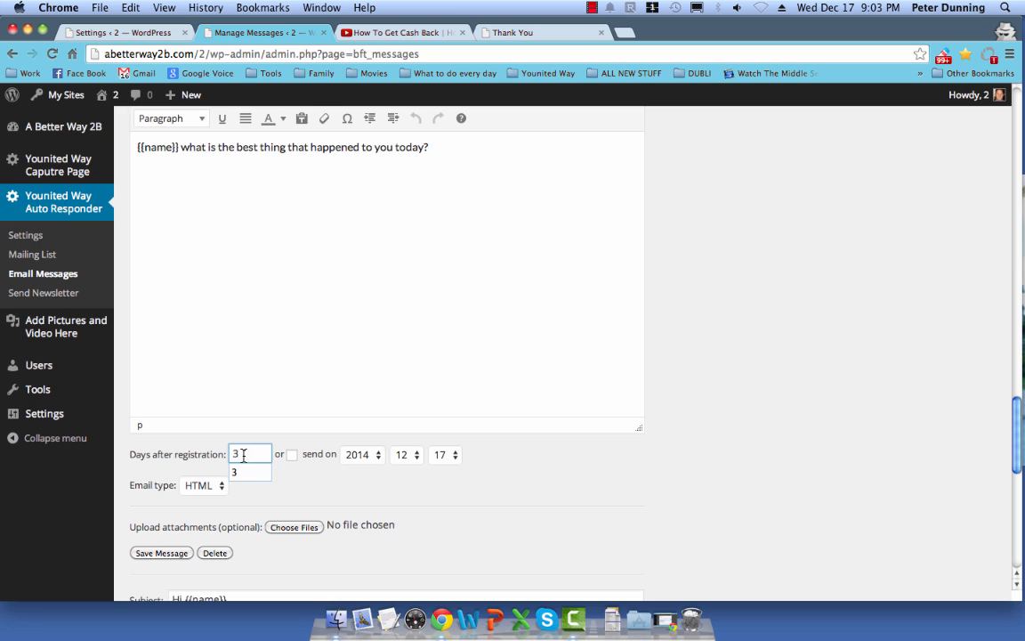
click(270, 480)
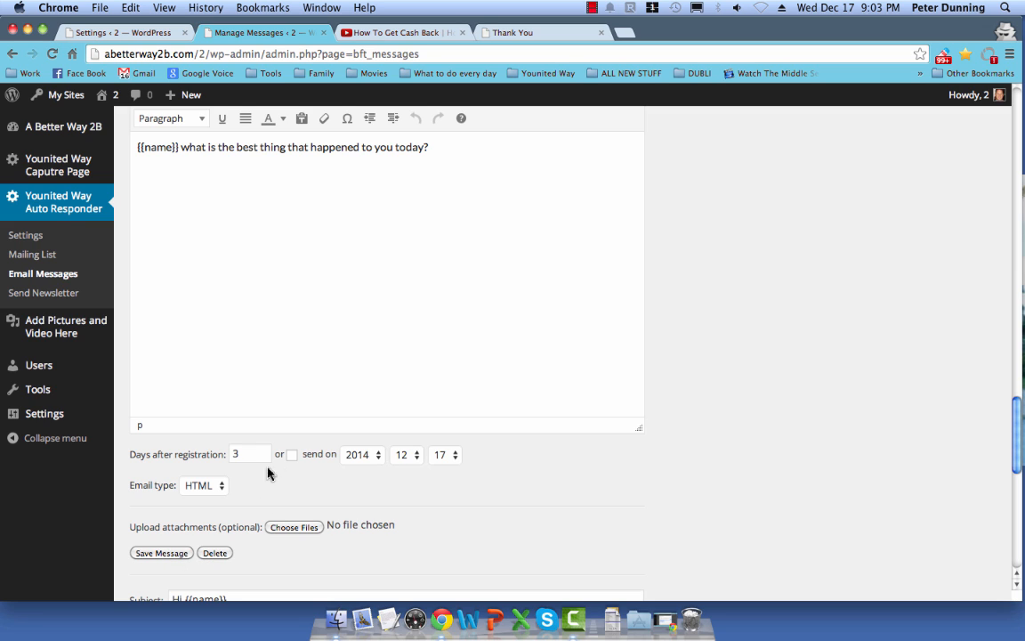
click(239, 454)
click(484, 478)
Step: Copy the plain younitedway.com address line in the message body and replace it with 'CLICK HERE'
scroll(727, 508, down, 2)
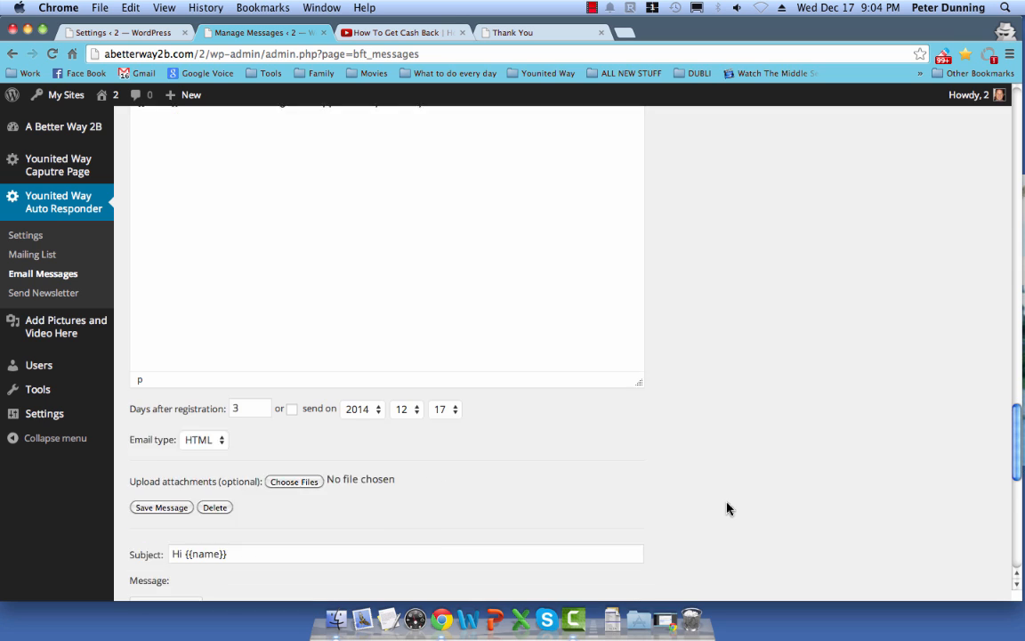
scroll(727, 508, down, 10)
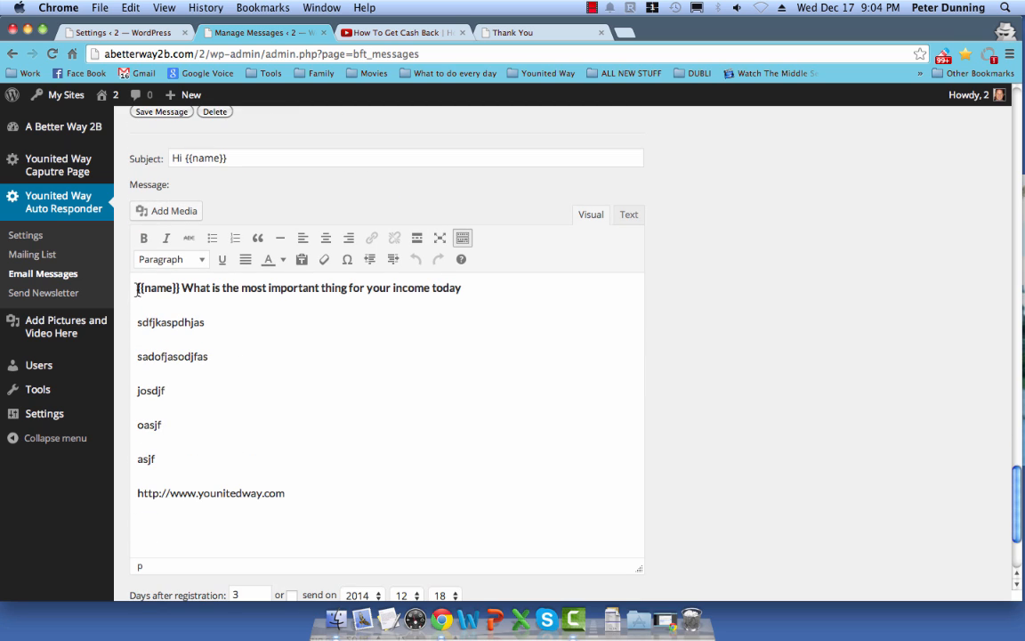
drag(136, 288, 174, 293)
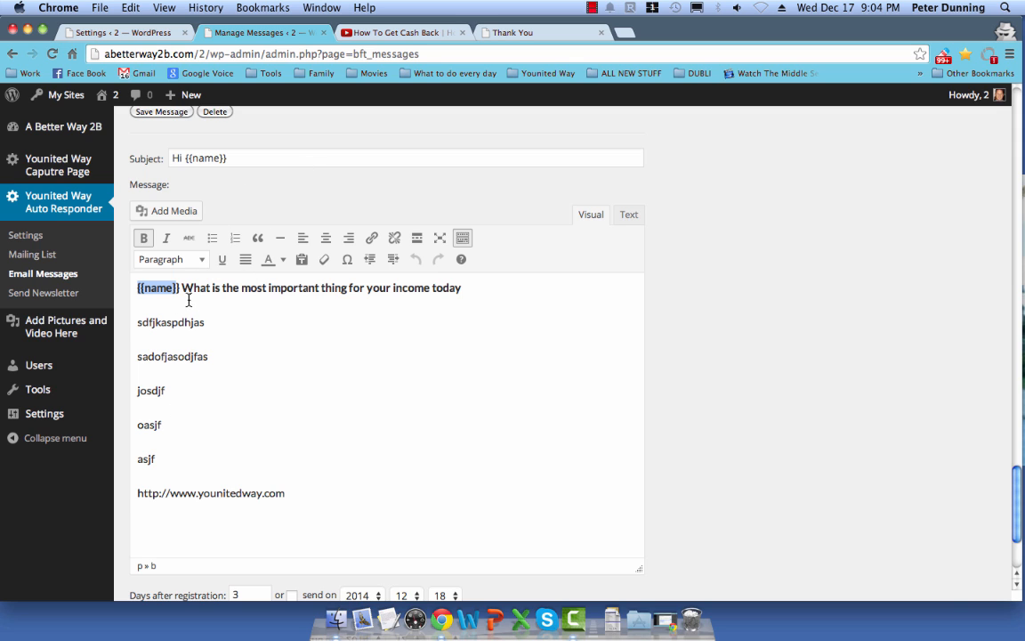
drag(200, 287, 169, 437)
scroll(256, 456, down, 1)
click(283, 439)
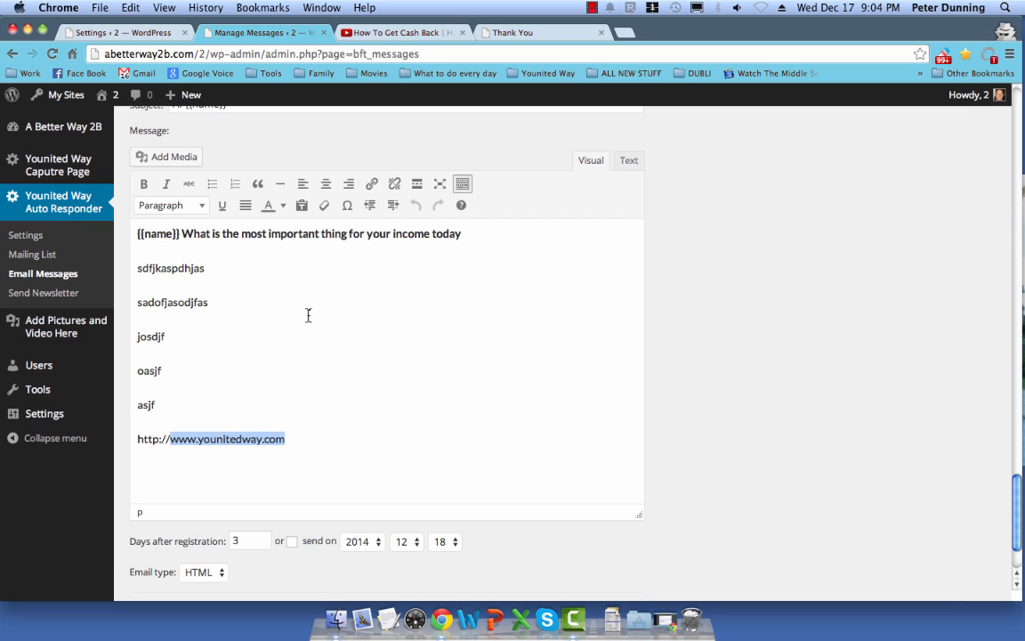
click(240, 440)
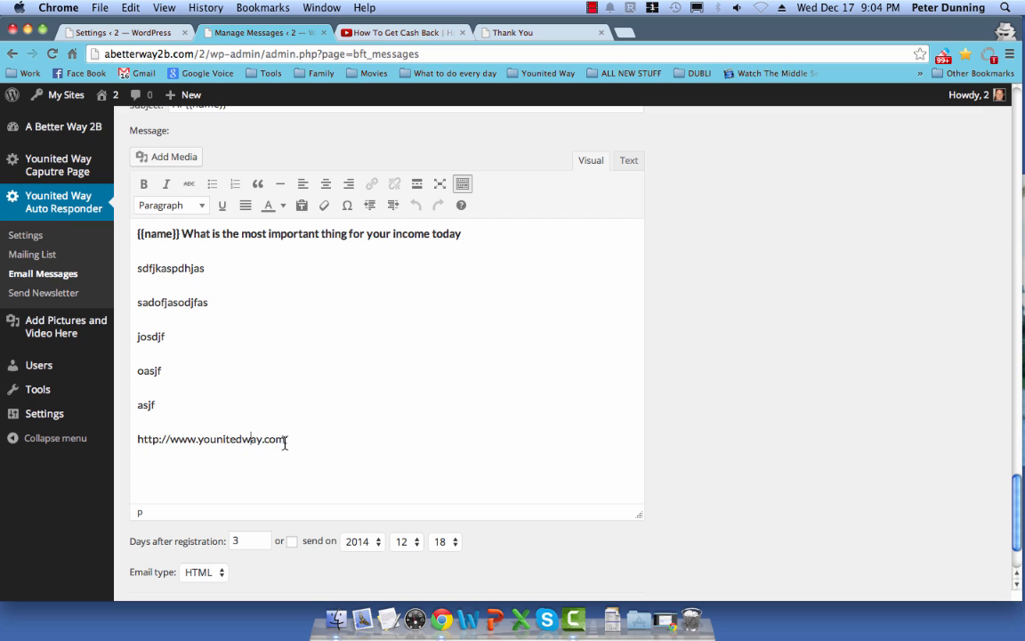
drag(287, 442, 144, 440)
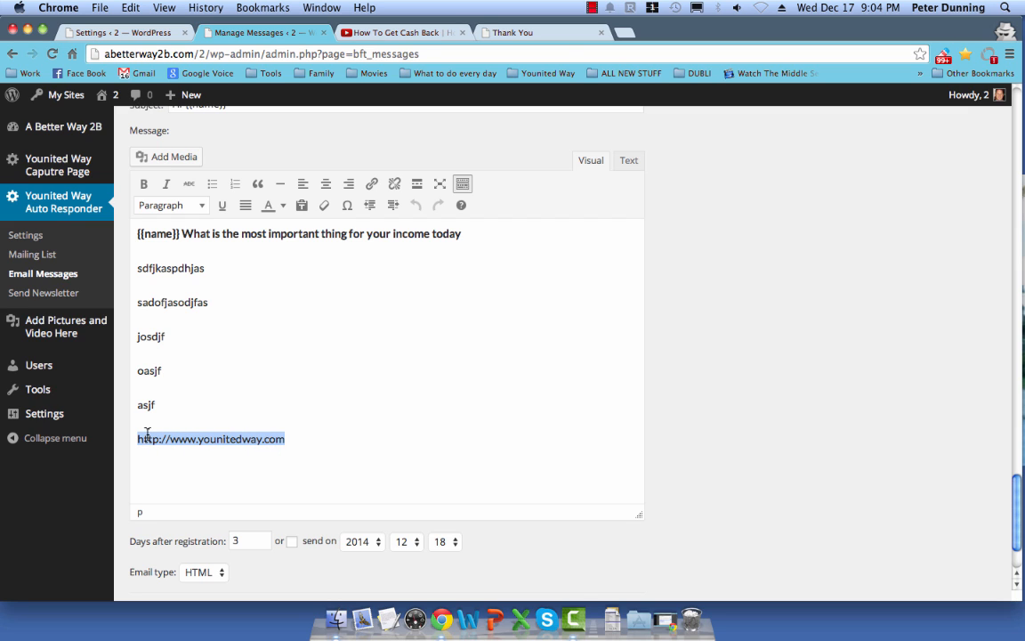
key(super+c)
key(BackSpace)
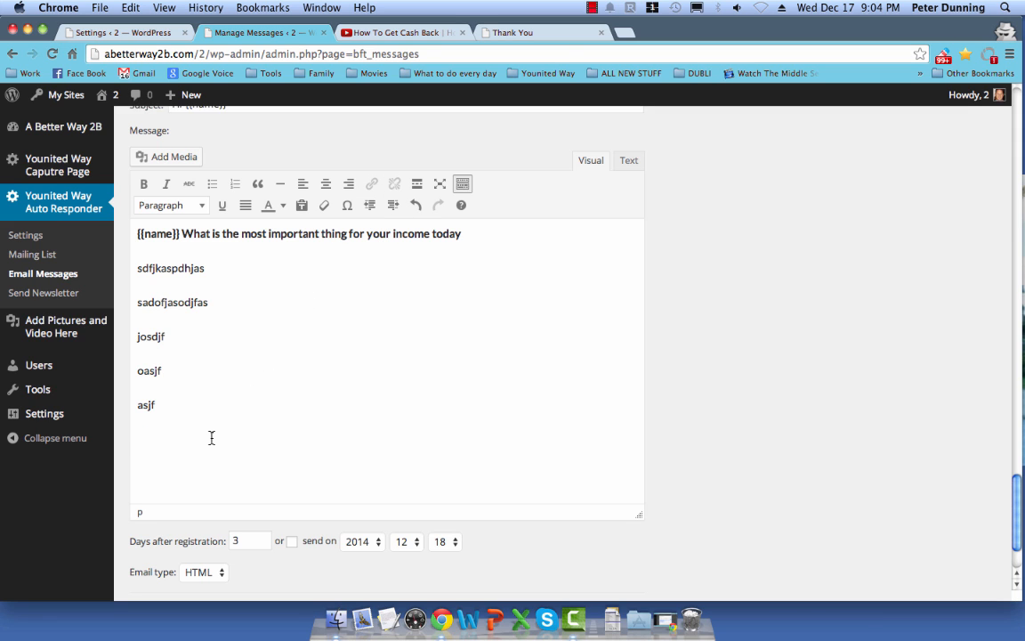
text(CLICK HERE)
drag(203, 440, 135, 438)
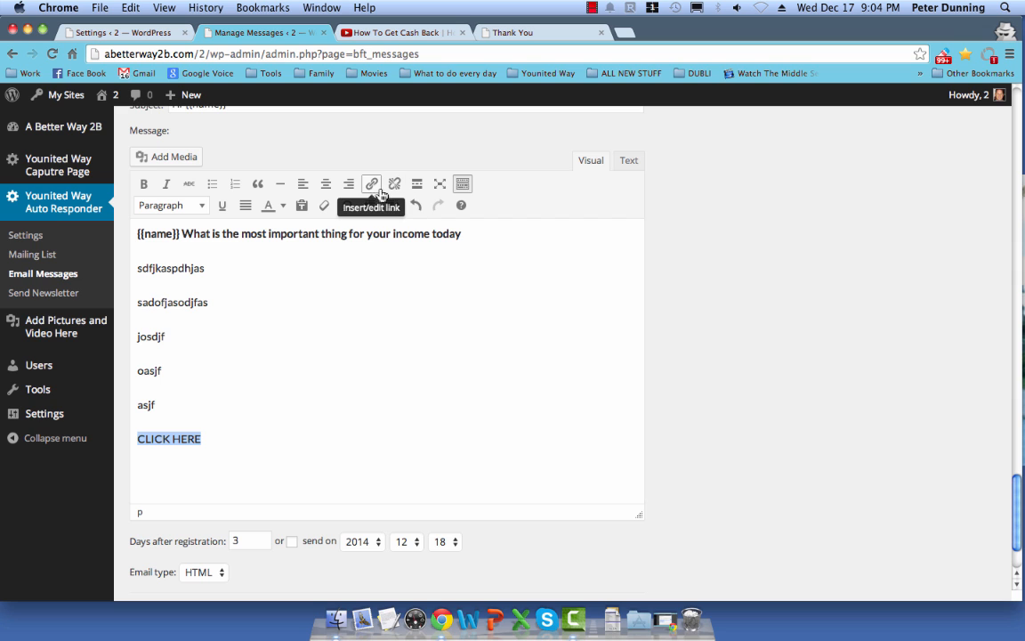
click(372, 185)
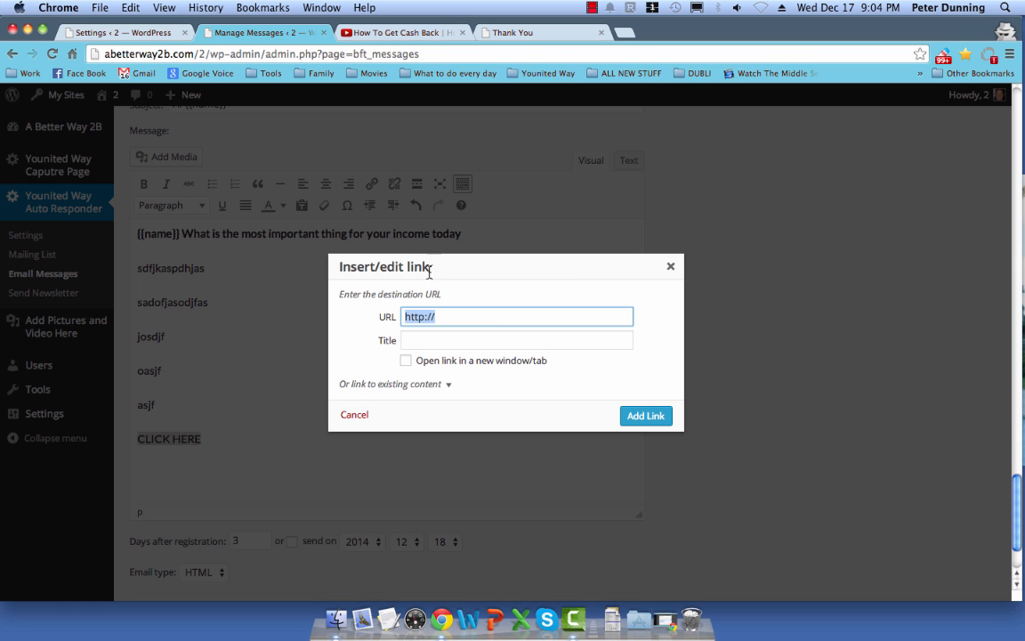
key(super+v)
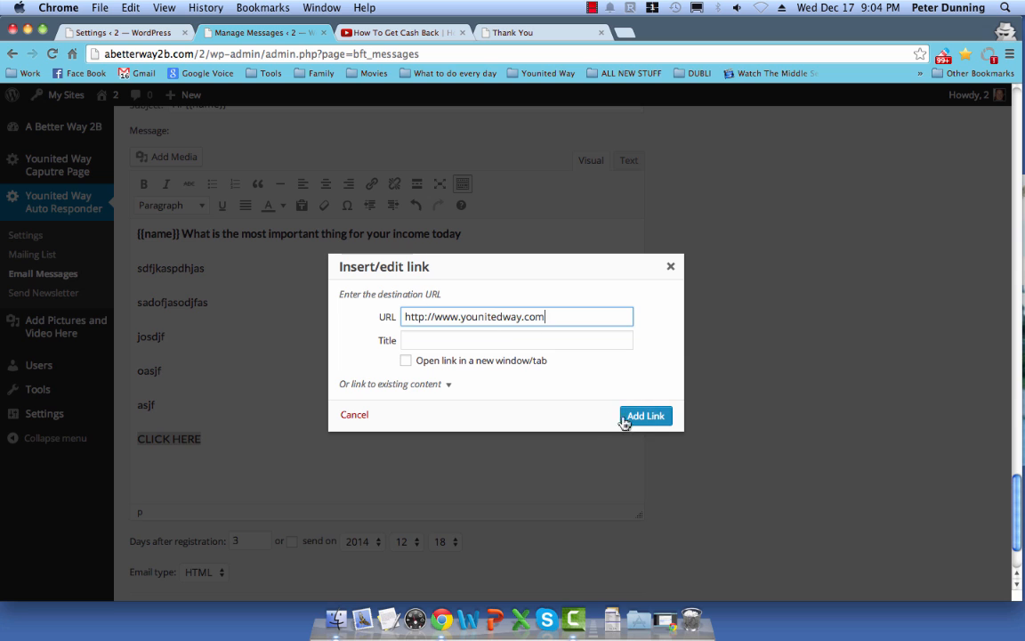
click(651, 422)
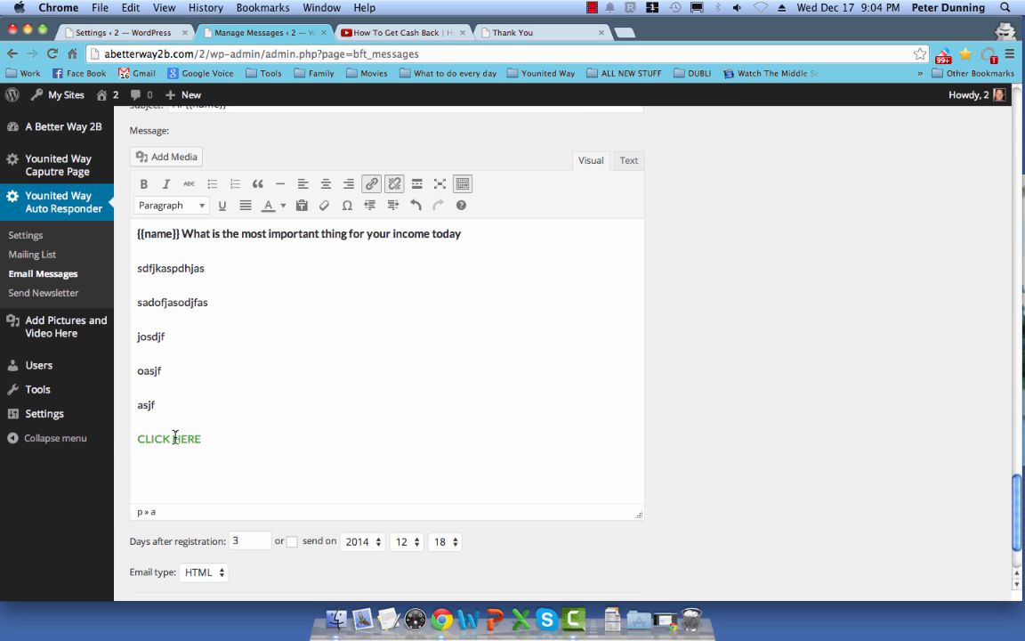
Step: Format CLICK HERE as Heading 1 and open the Send Instant Newsletter page
drag(203, 438, 140, 440)
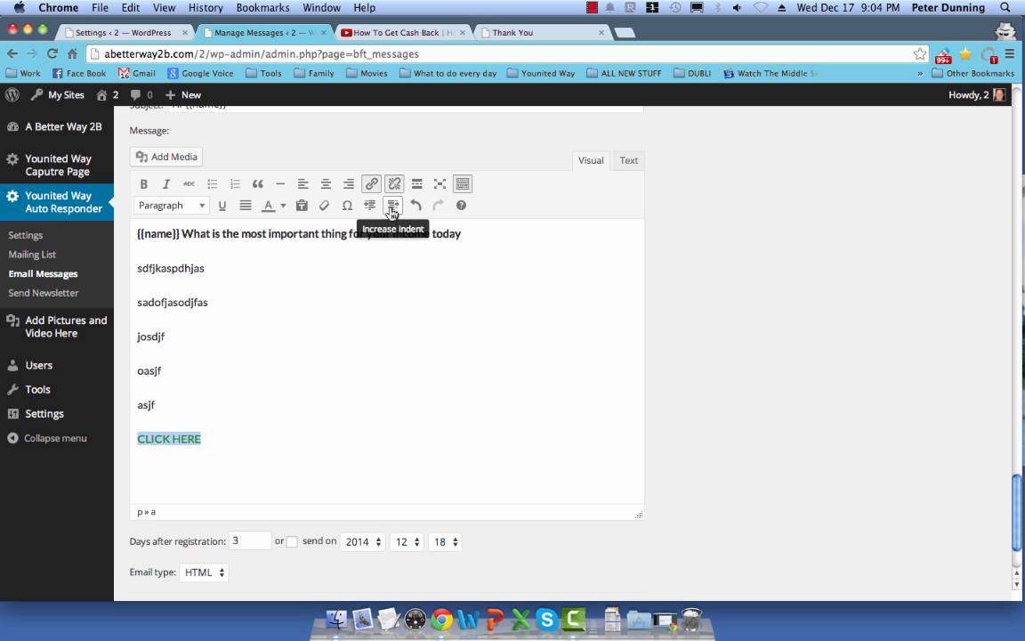
click(204, 208)
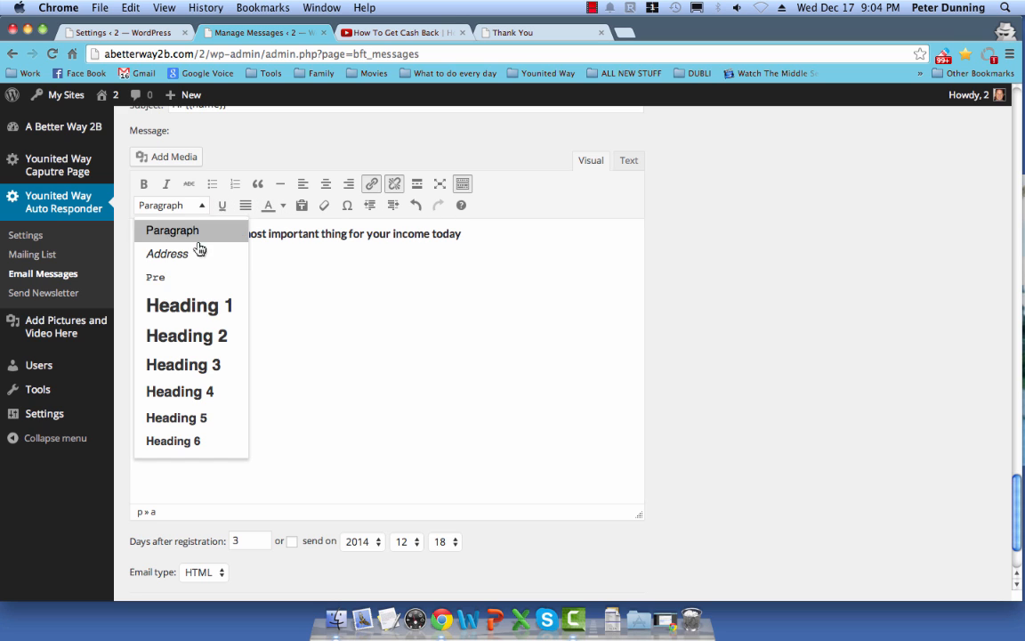
click(192, 301)
click(230, 458)
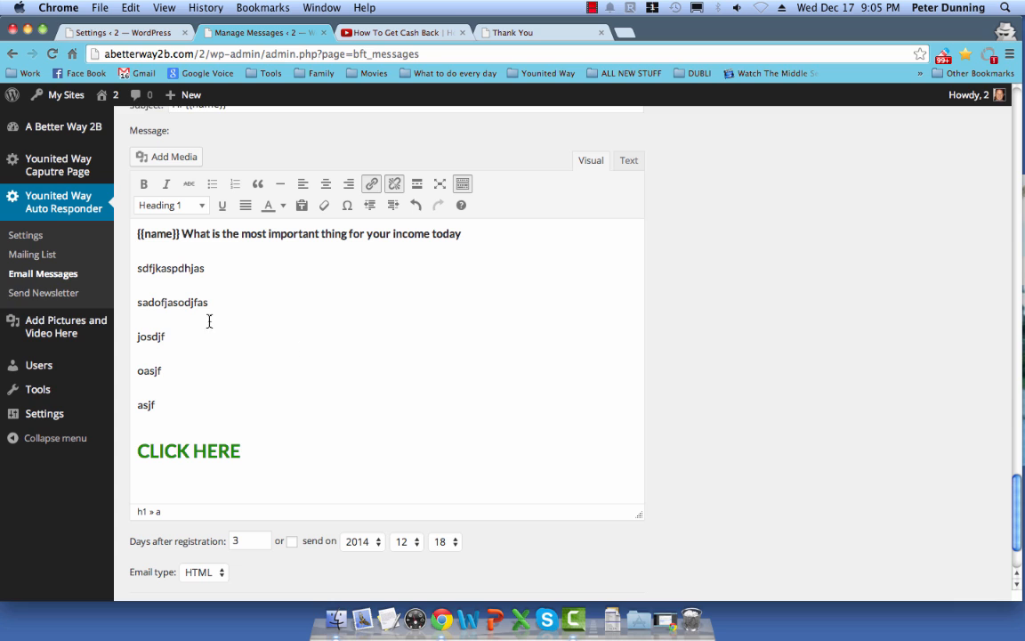
click(30, 295)
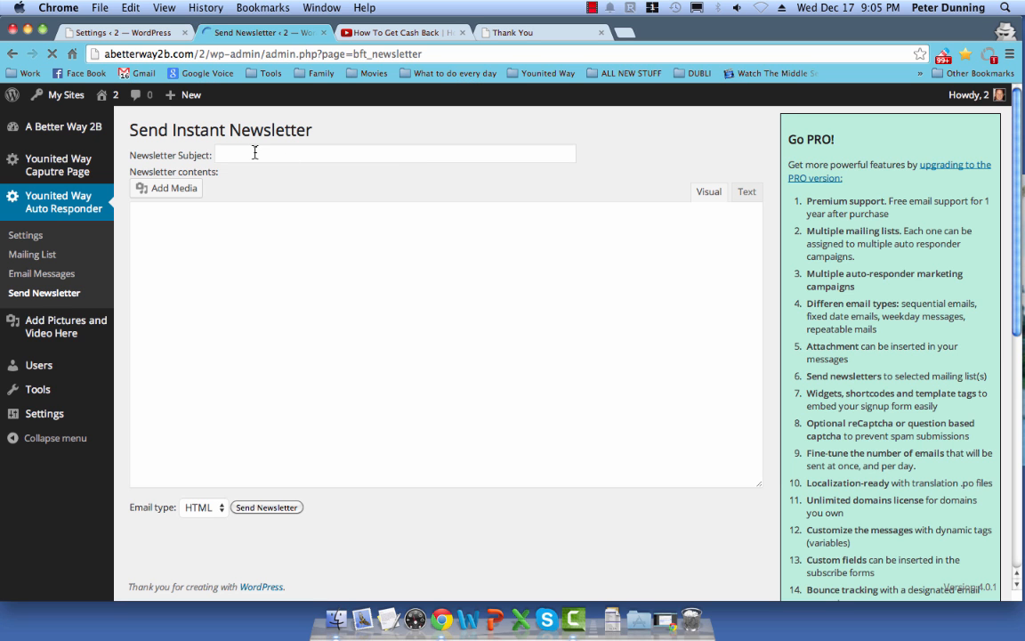
Step: Look over the empty Send Instant Newsletter form, then return to the capture page's Created Pages list
click(254, 154)
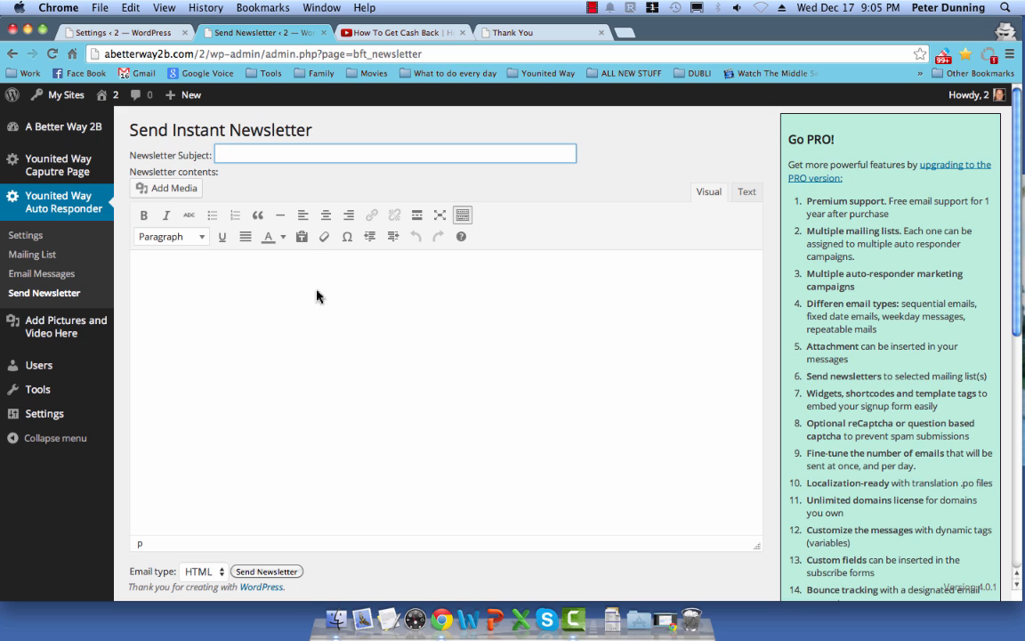
scroll(294, 307, down, 2)
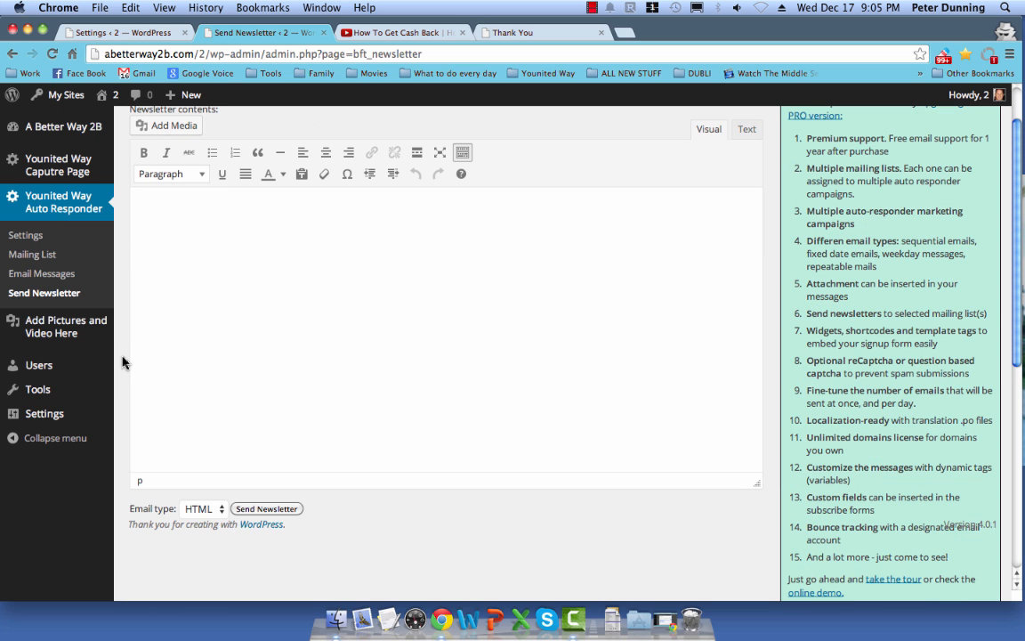
mouse_move(108, 380)
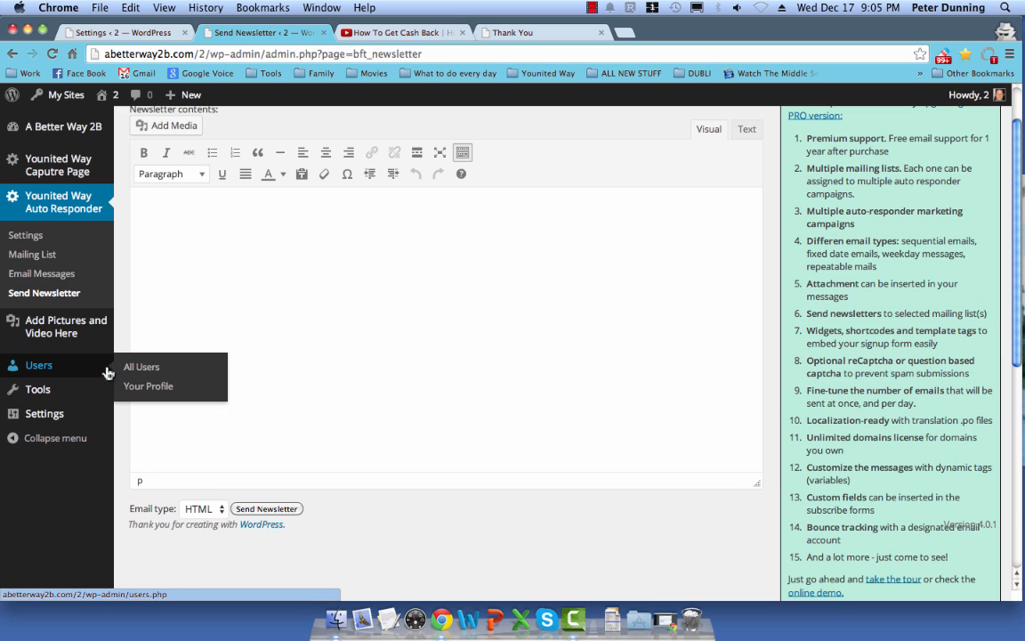
scroll(108, 372, up, 2)
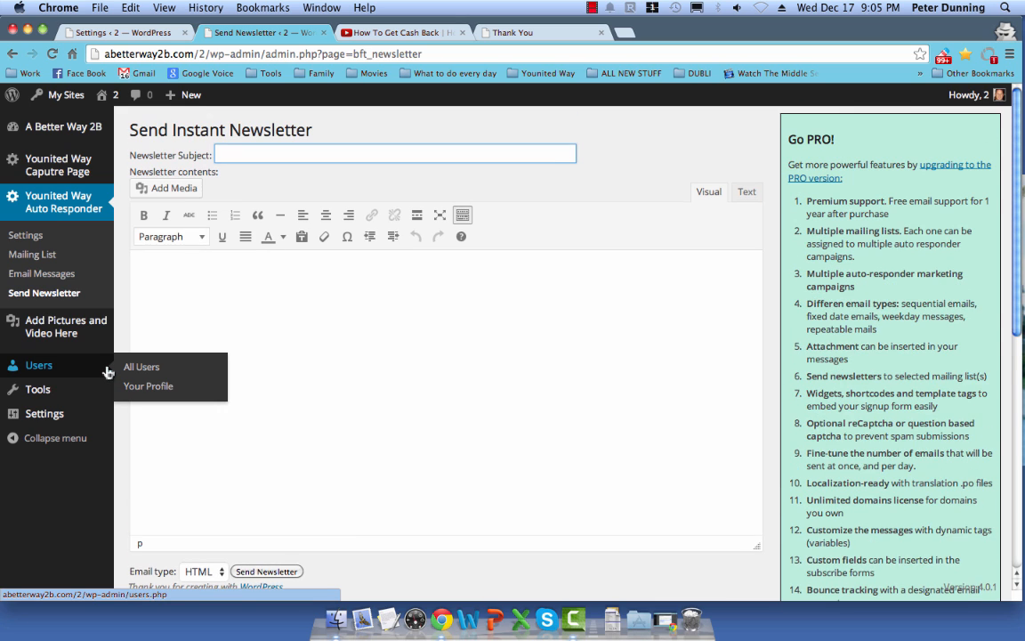
click(51, 170)
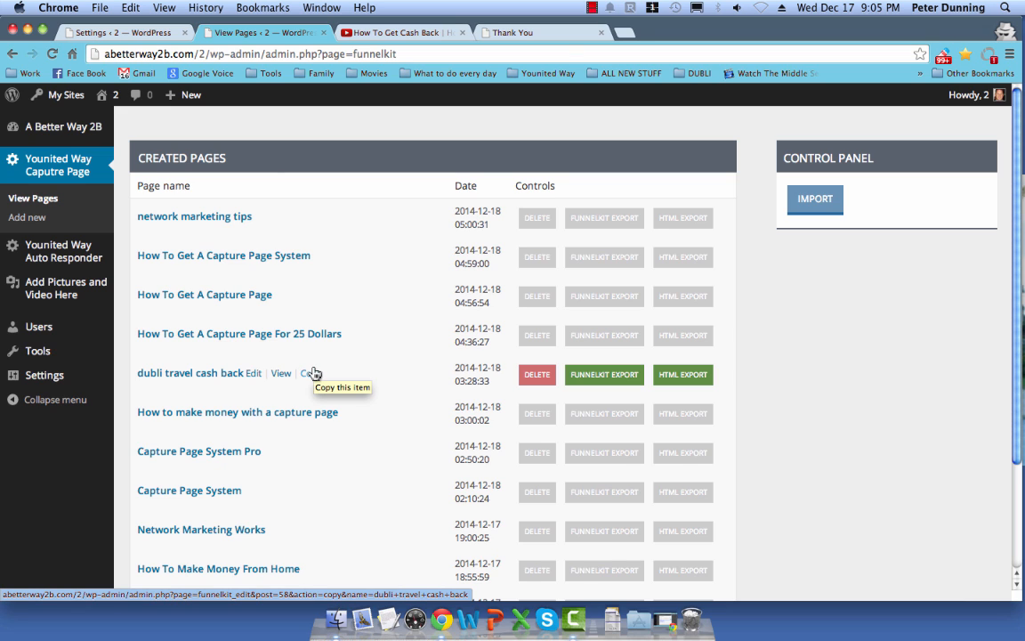
mouse_move(51, 267)
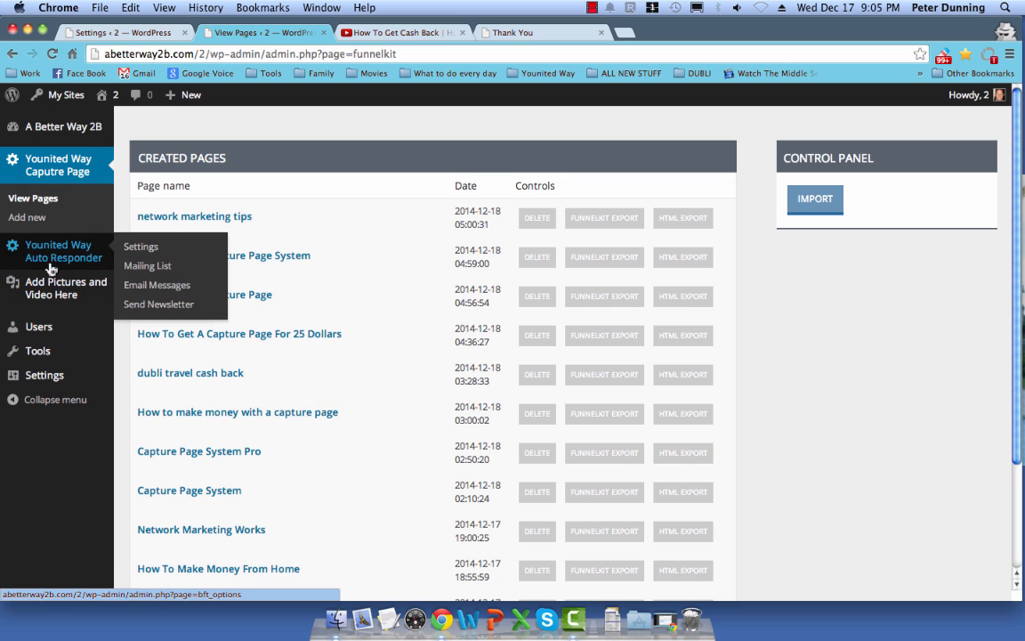
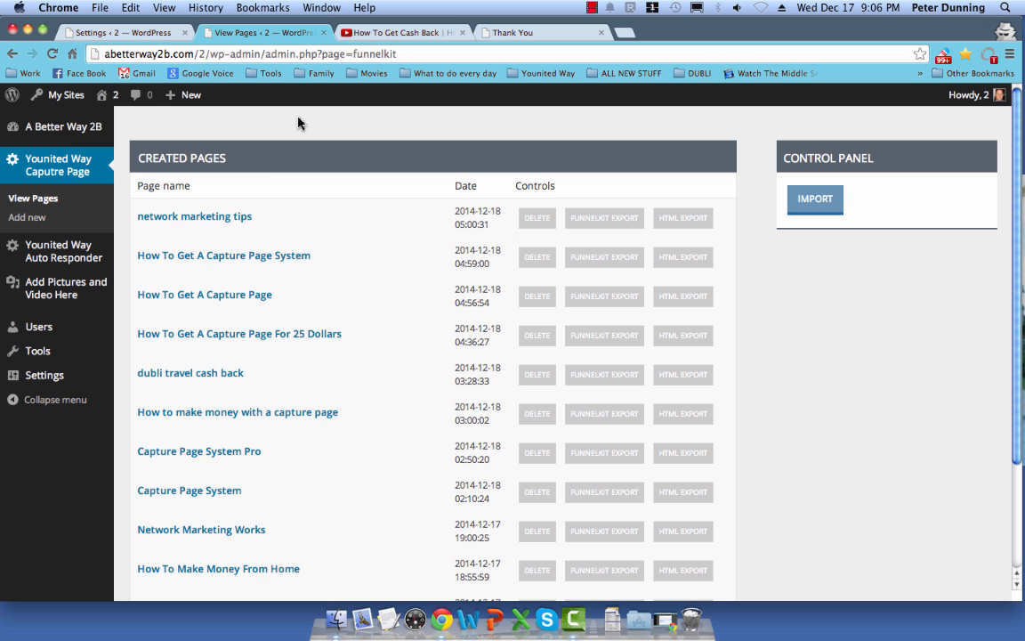
Step: Check the sacramento capture page's web address in its tab, then return to the created pages list
click(538, 32)
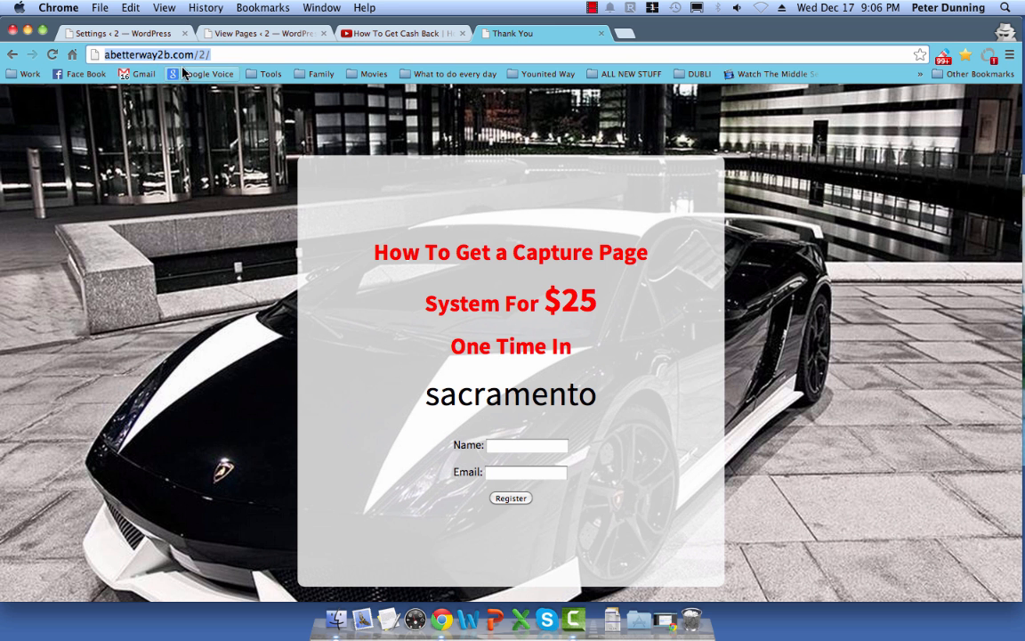
click(212, 59)
click(210, 56)
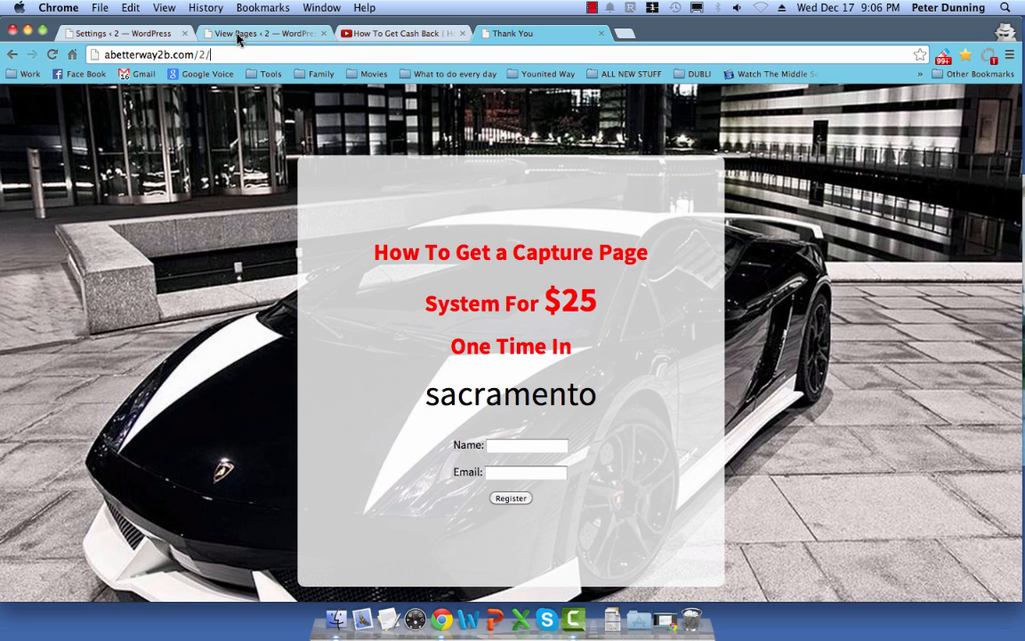
click(217, 34)
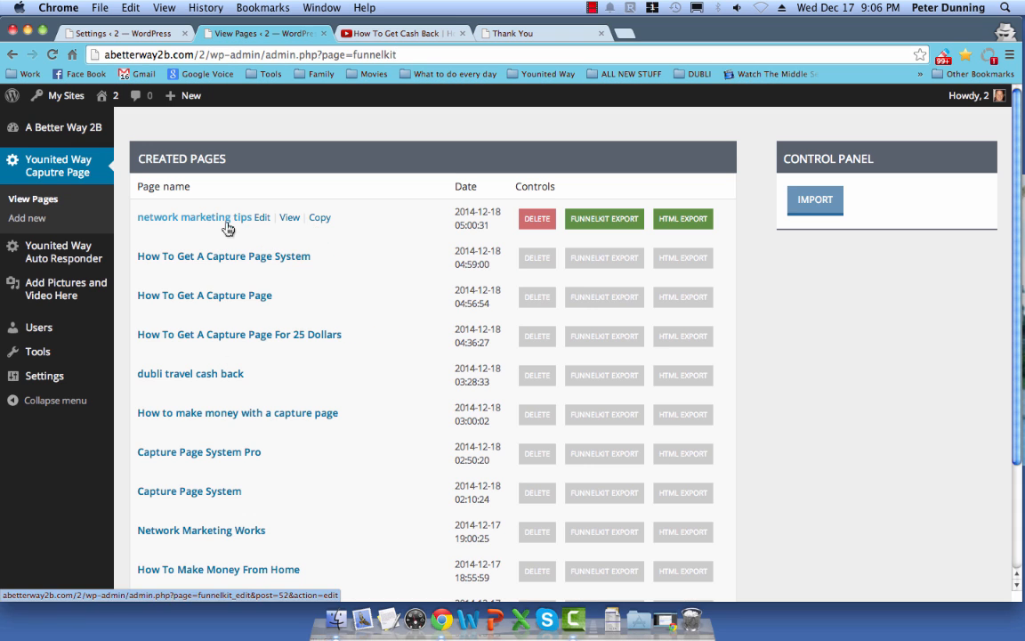
Step: Preview the network marketing tips page live in a new tab, then return to View Pages
right_click(285, 219)
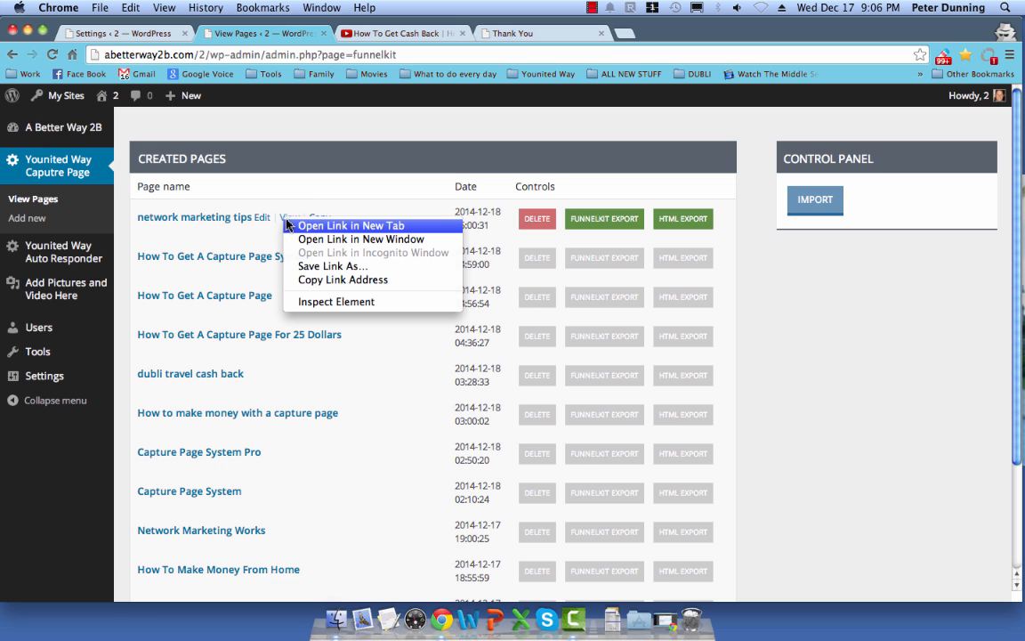
click(301, 227)
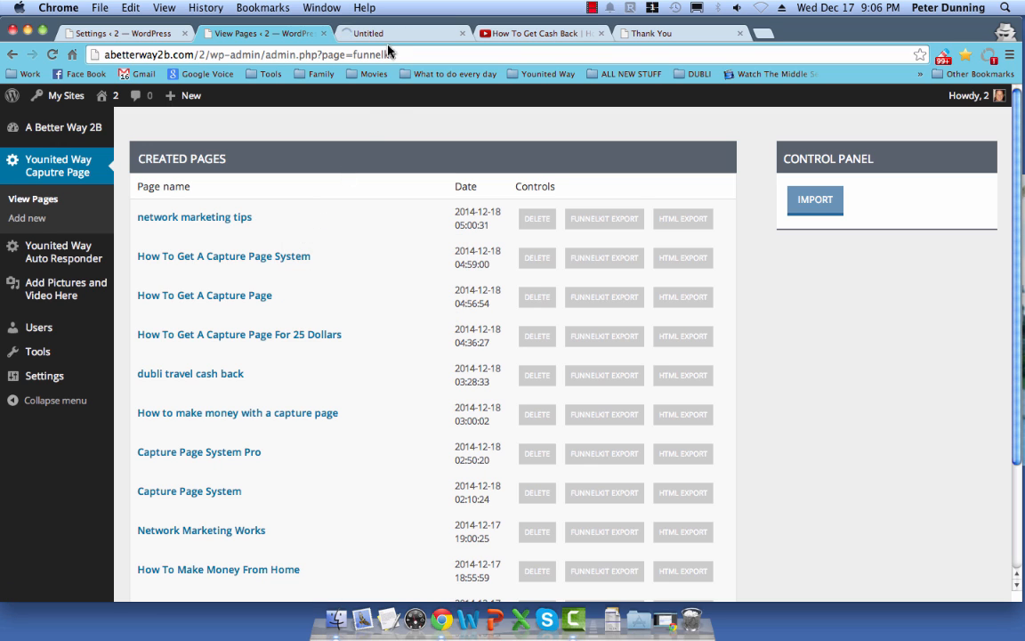
click(392, 37)
click(359, 54)
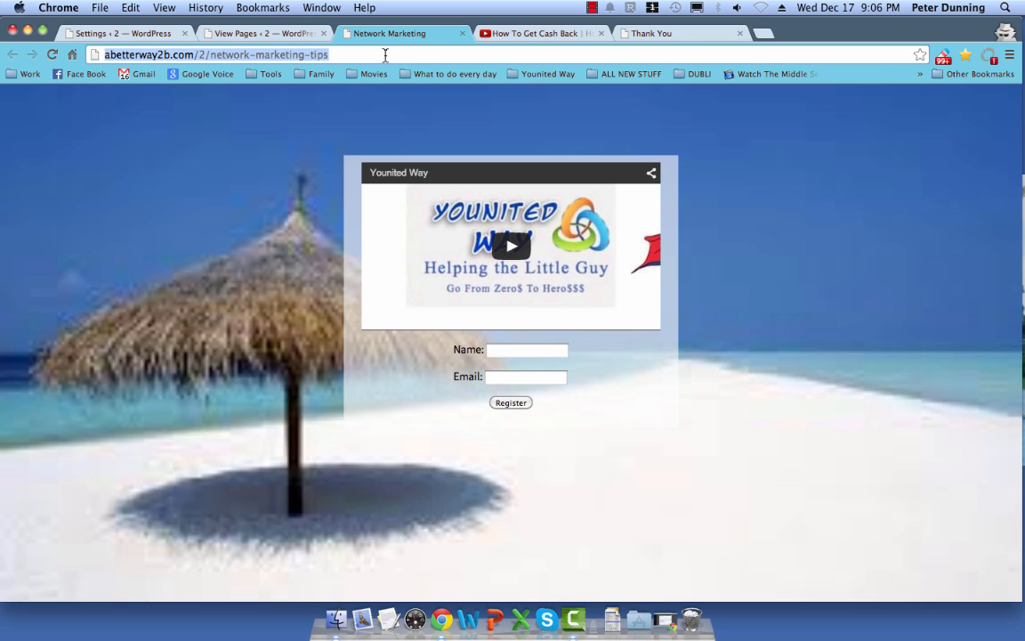
click(265, 34)
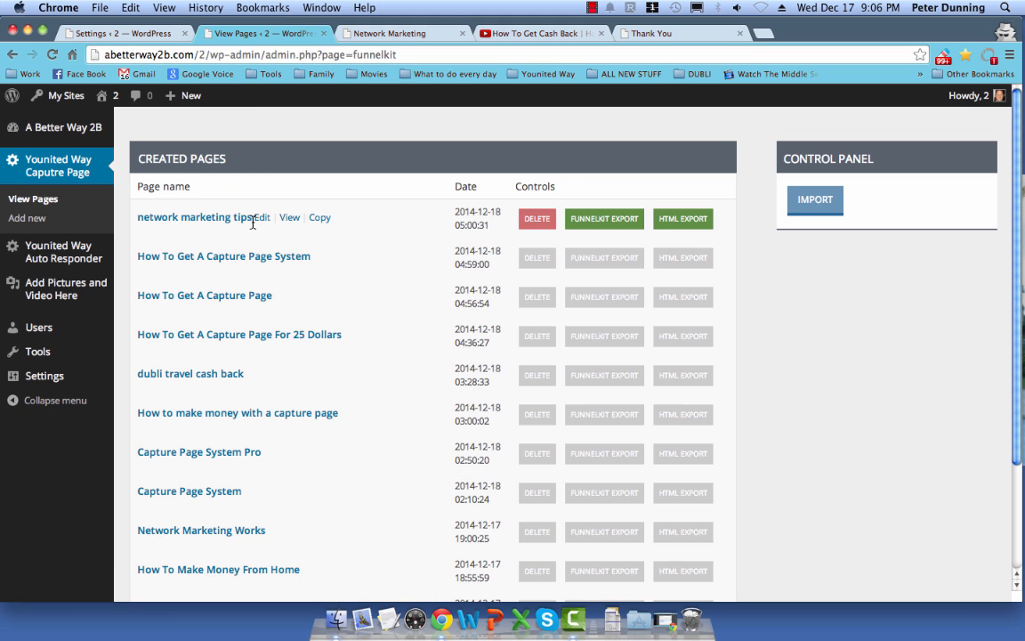